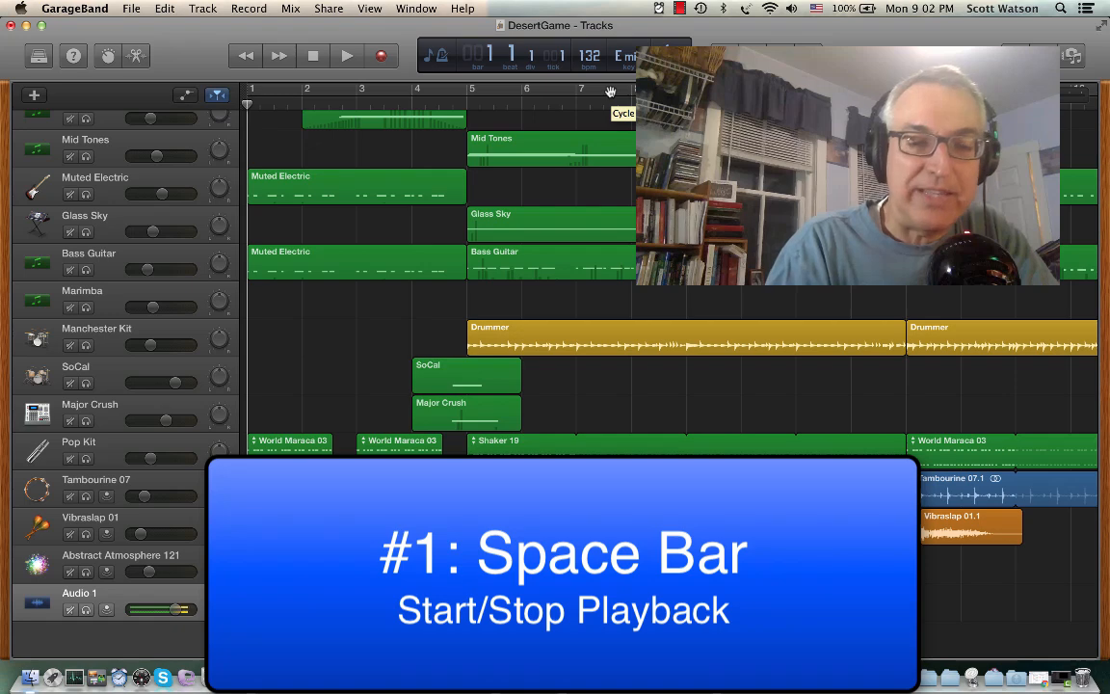
Play the project from bar 1 to near the end of bar 3, and return the playhead to the project start.
key(space)
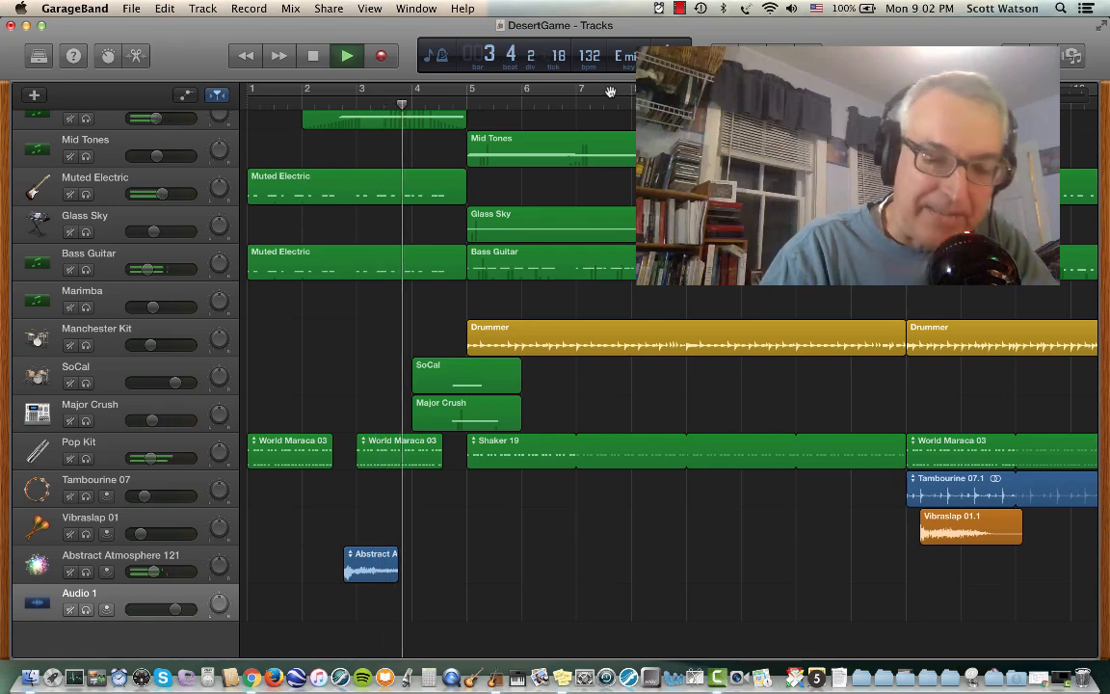
key(space)
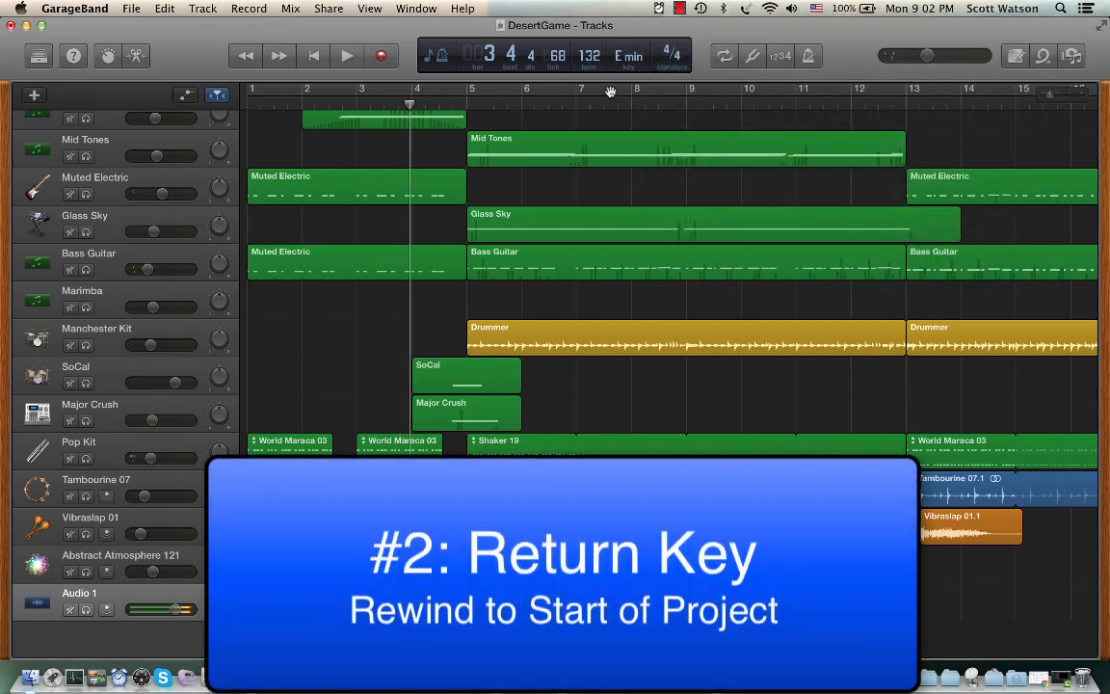
key(Return)
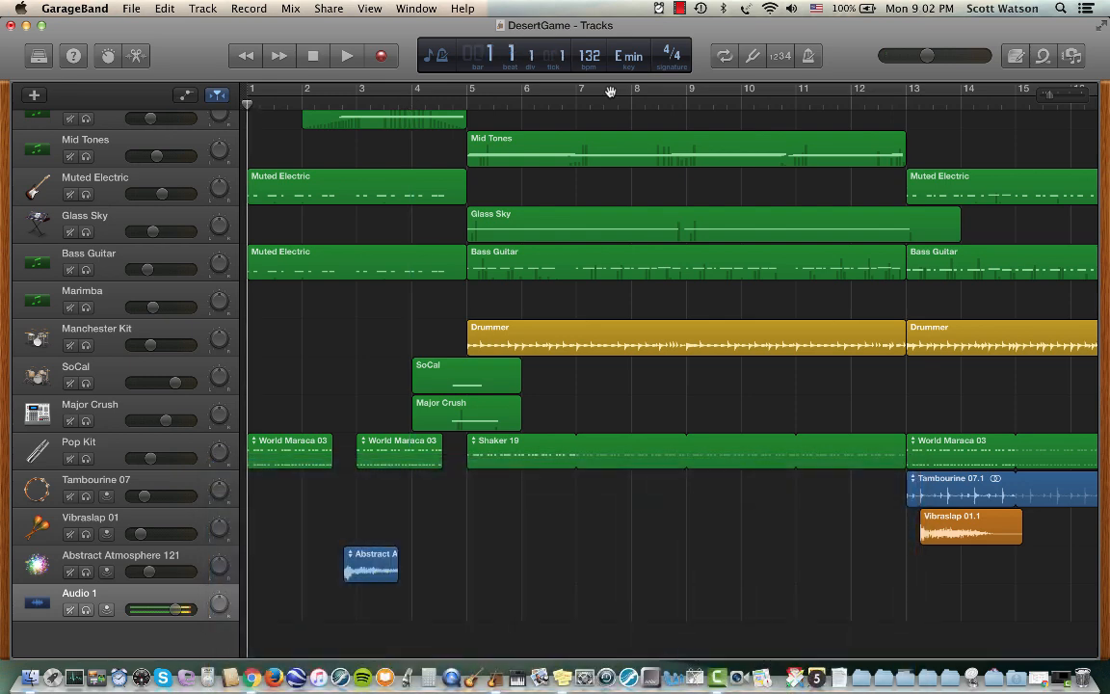
Jump the playhead between the end and the start of the project, finishing at the end.
key(alt+Return)
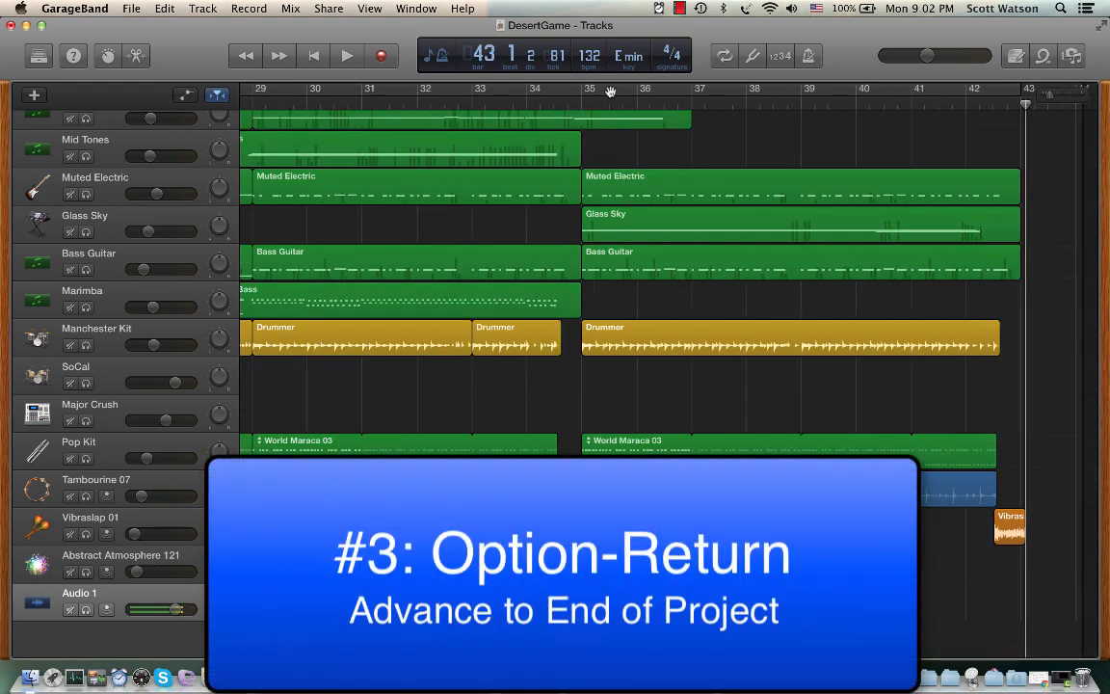
key(Return)
key(alt+Return)
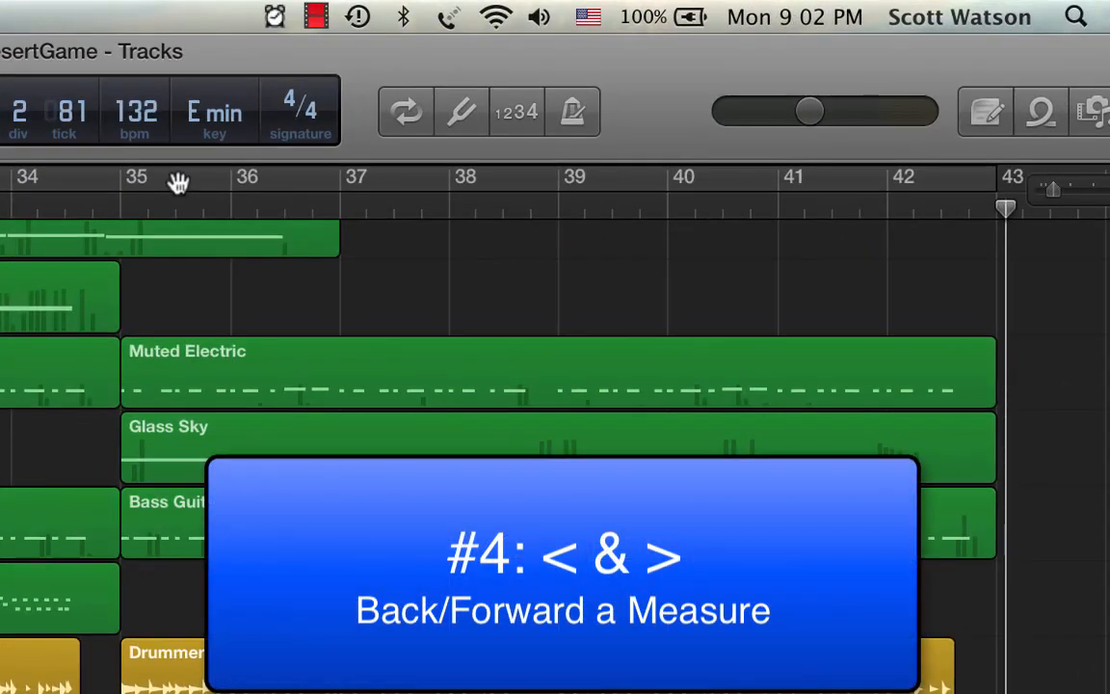
Step the playhead back one measure at a time from the project's end to bar 19.
key(period)
key(comma)
key(comma)
key(comma)
key(comma)
key(comma)
key(comma)
key(comma)
key(comma)
key(comma)
key(comma)
key(comma)
key(comma)
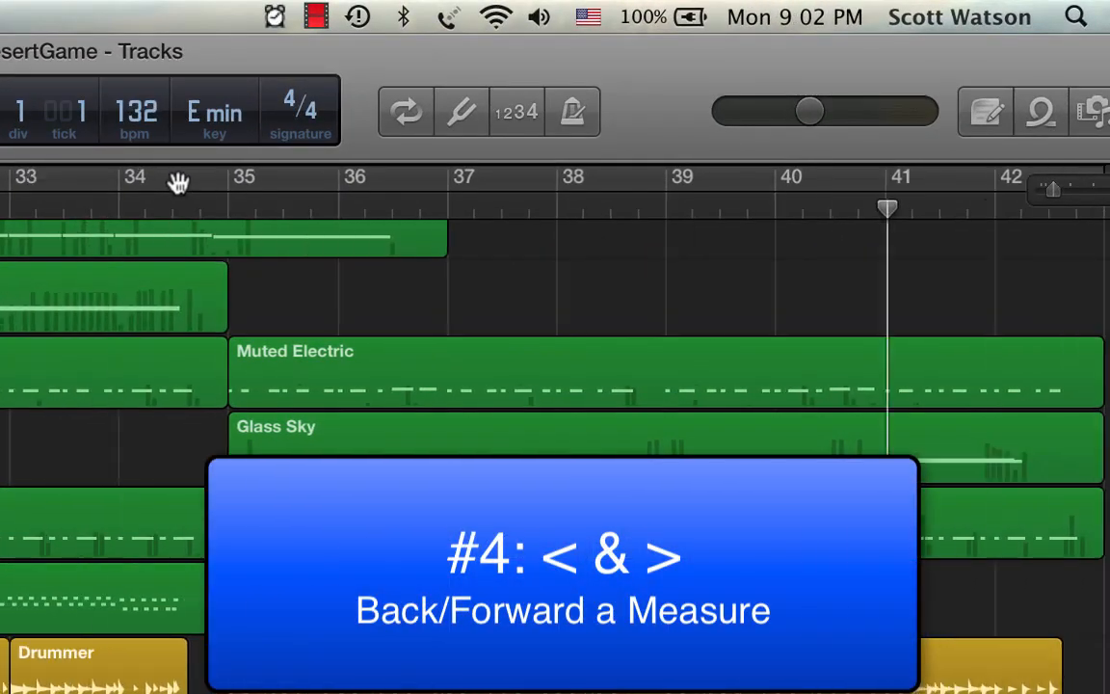
key(comma)
key(comma)
key(comma)
key(comma)
key(comma)
key(comma)
key(comma)
key(comma)
key(comma)
key(comma)
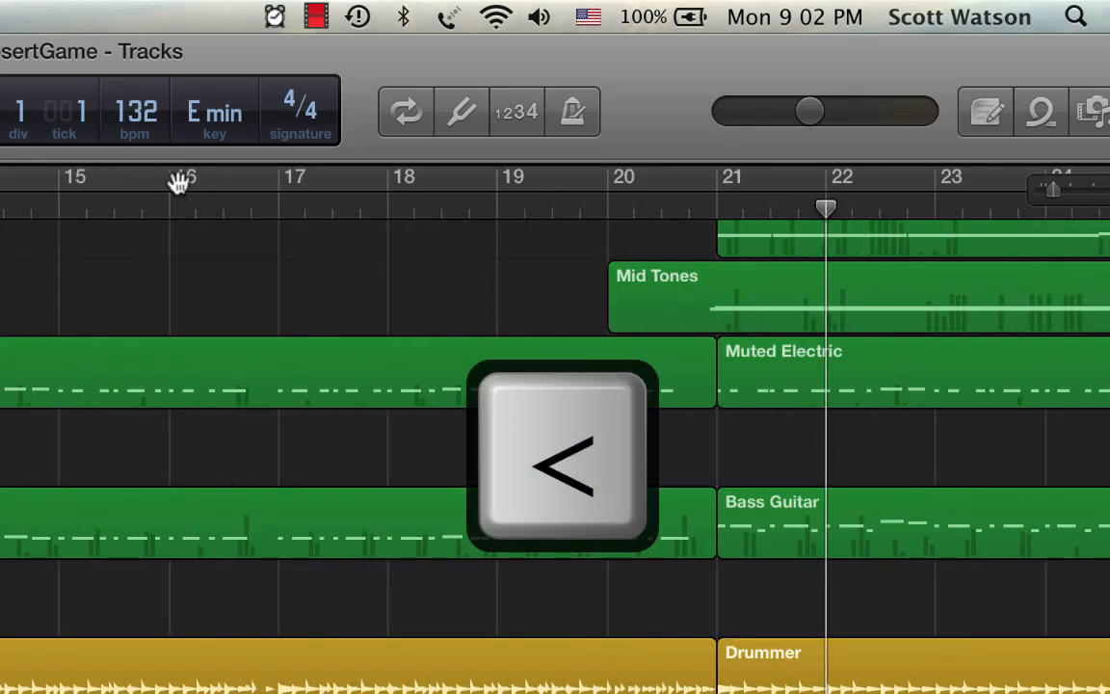
key(comma)
key(comma)
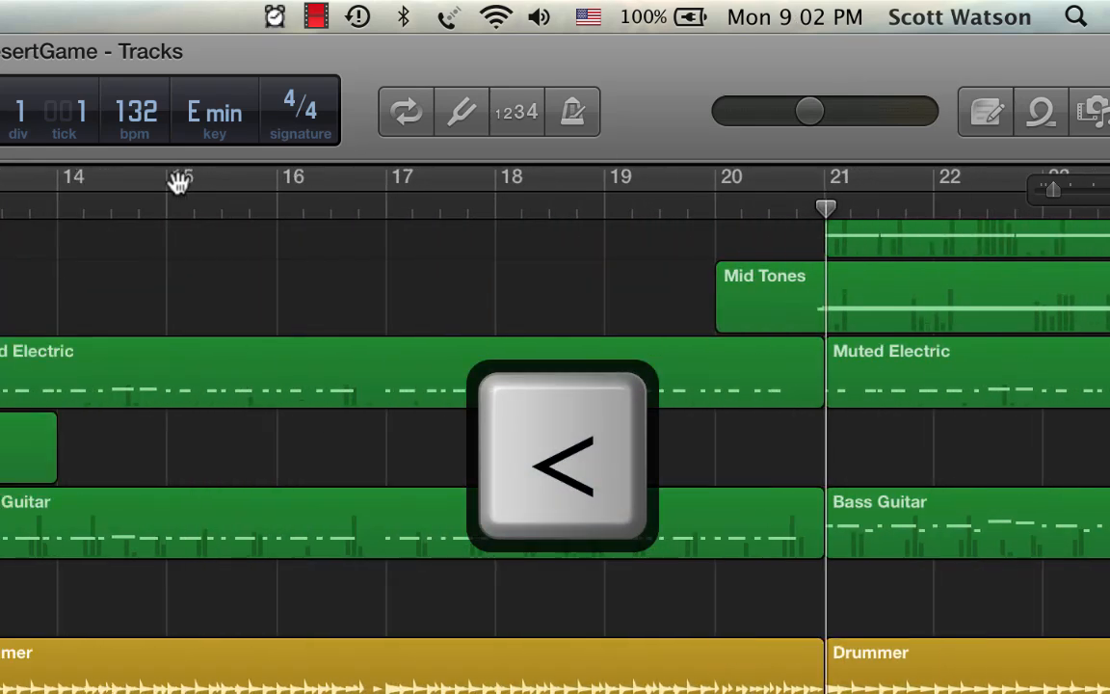
key(comma)
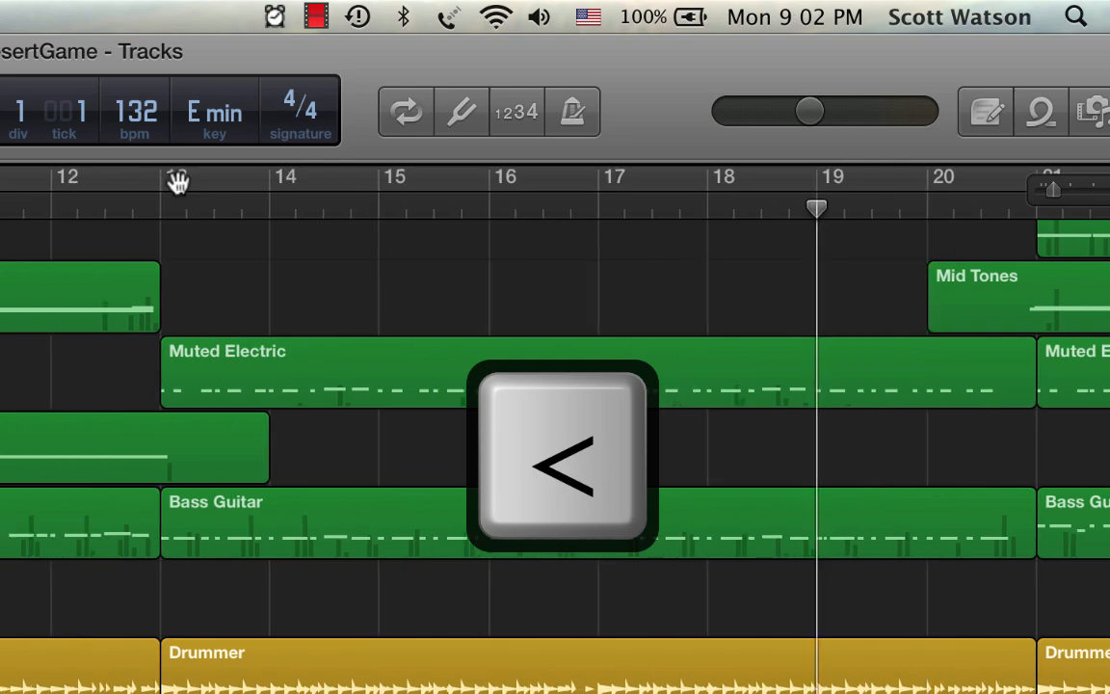
Return the playhead to the project start and step it forward one measure at a time to bar 8.
key(Return)
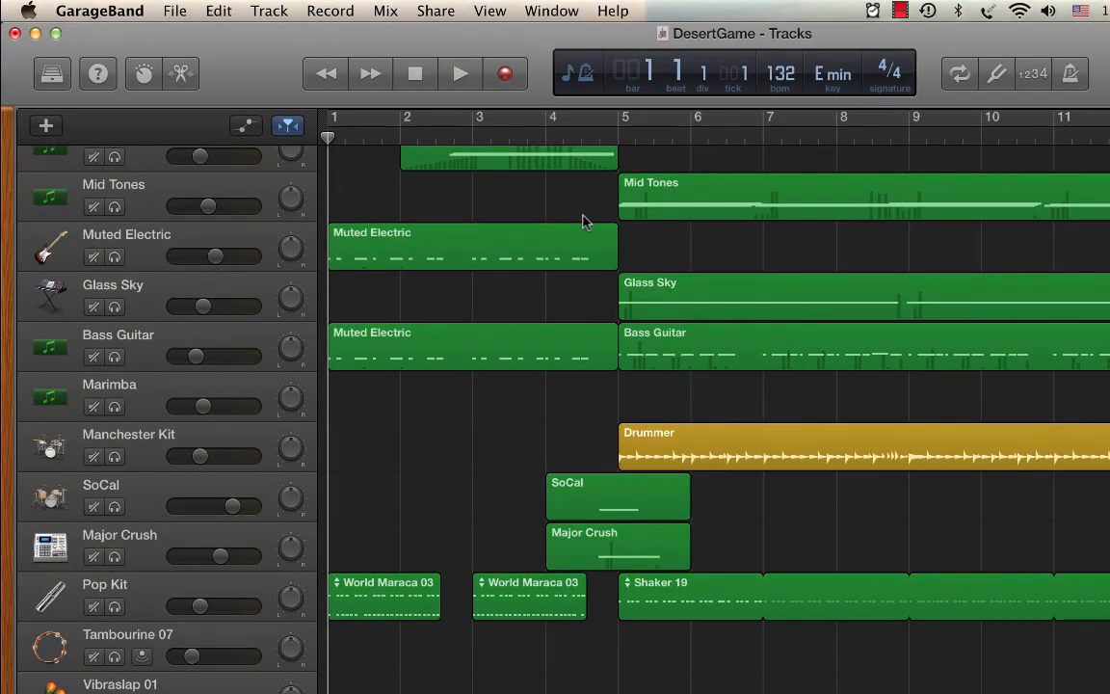
key(period)
key(period)
key(period)
key(period)
key(period)
key(period)
key(period)
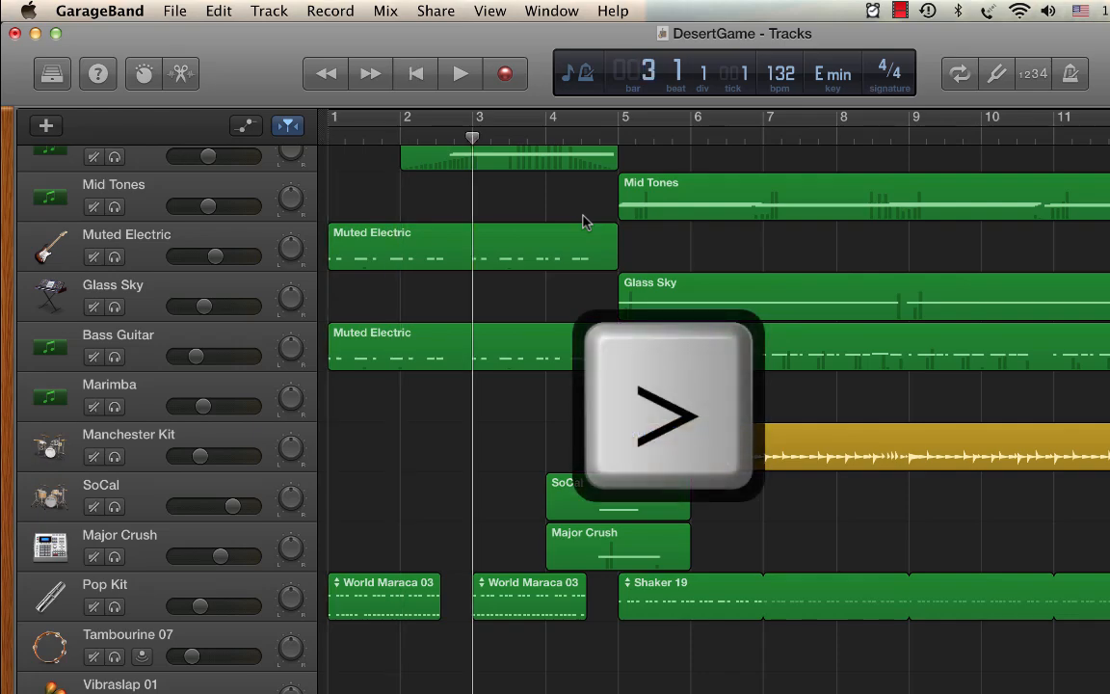
key(period)
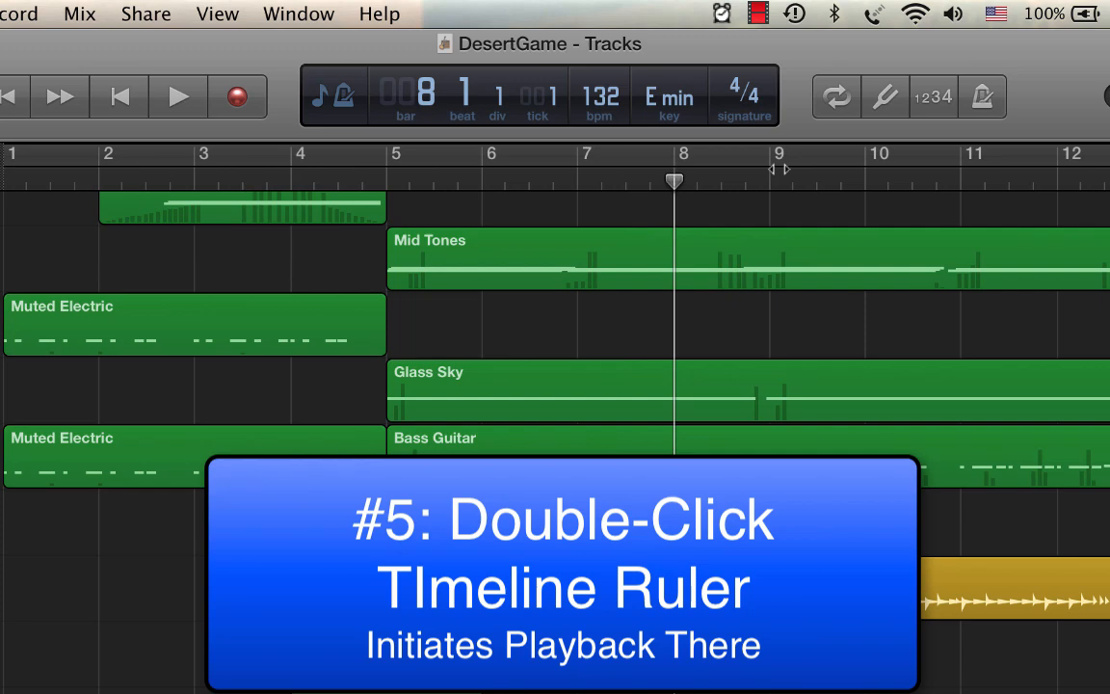
Play the project from bar 21 for about two measures, and return the playhead to the project start.
scroll(842, 212, right, 10)
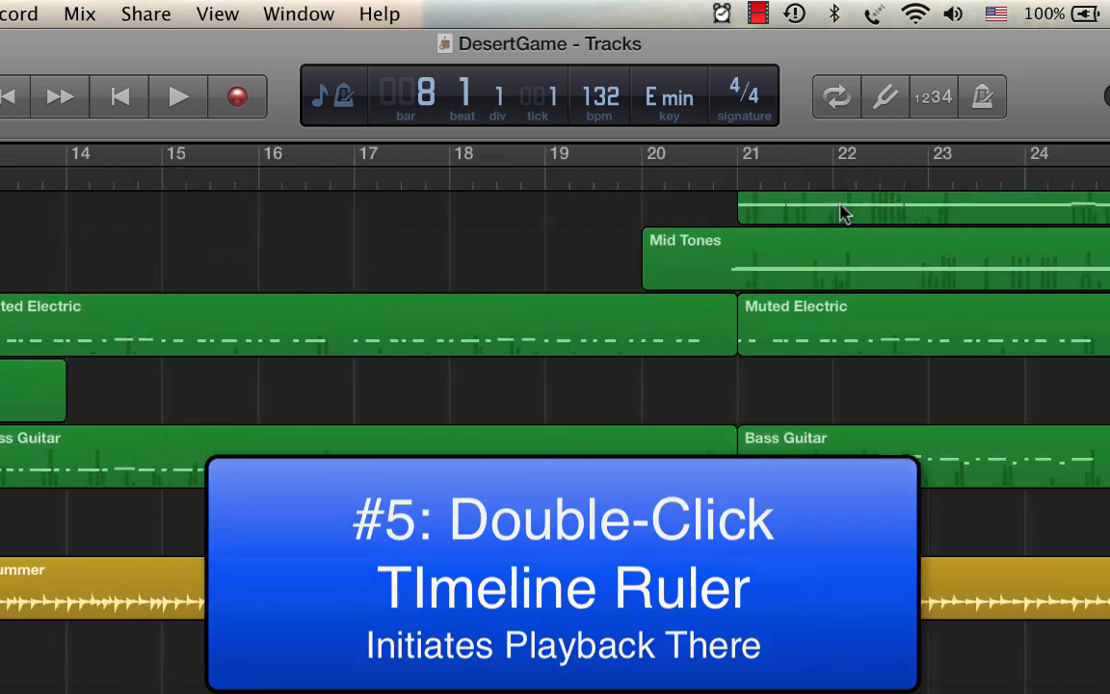
scroll(842, 212, right, 2)
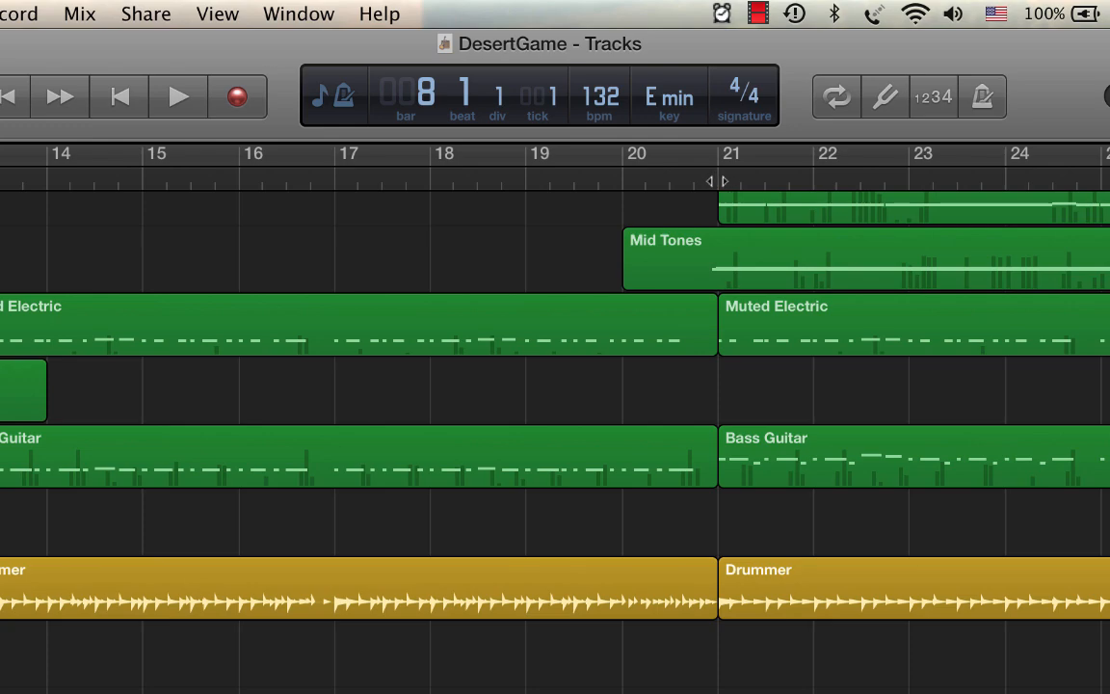
click(717, 181)
key(space)
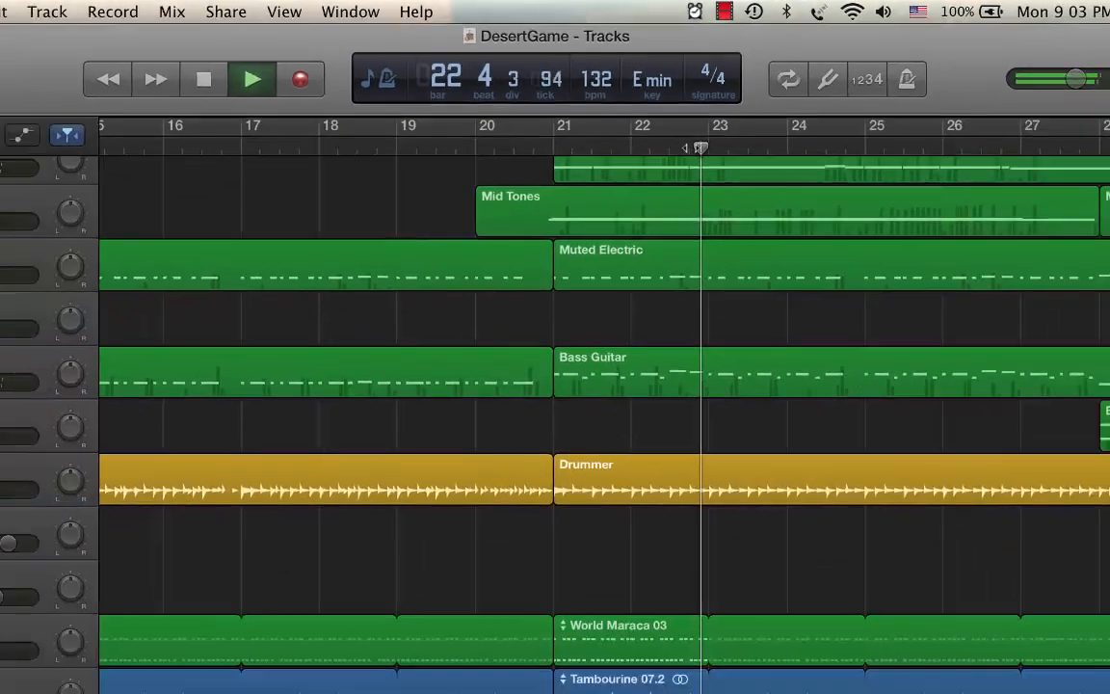
key(space)
key(Return)
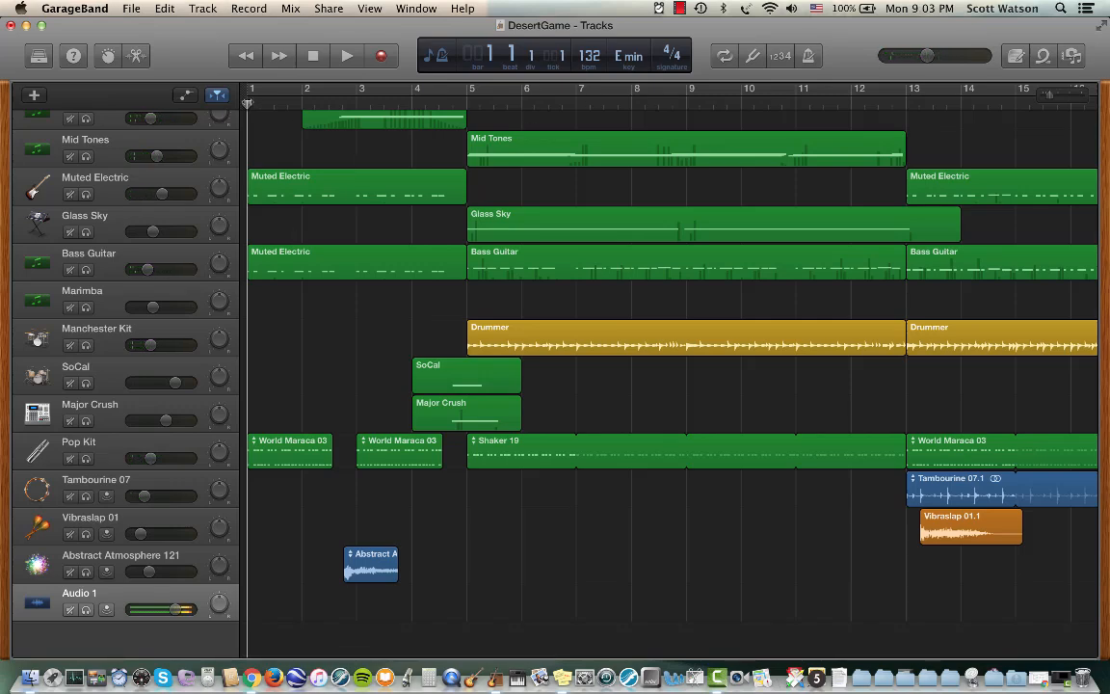
Move the playhead to bar 6, beat 4, and play the project from there until about bar 9.
drag(247, 100, 563, 100)
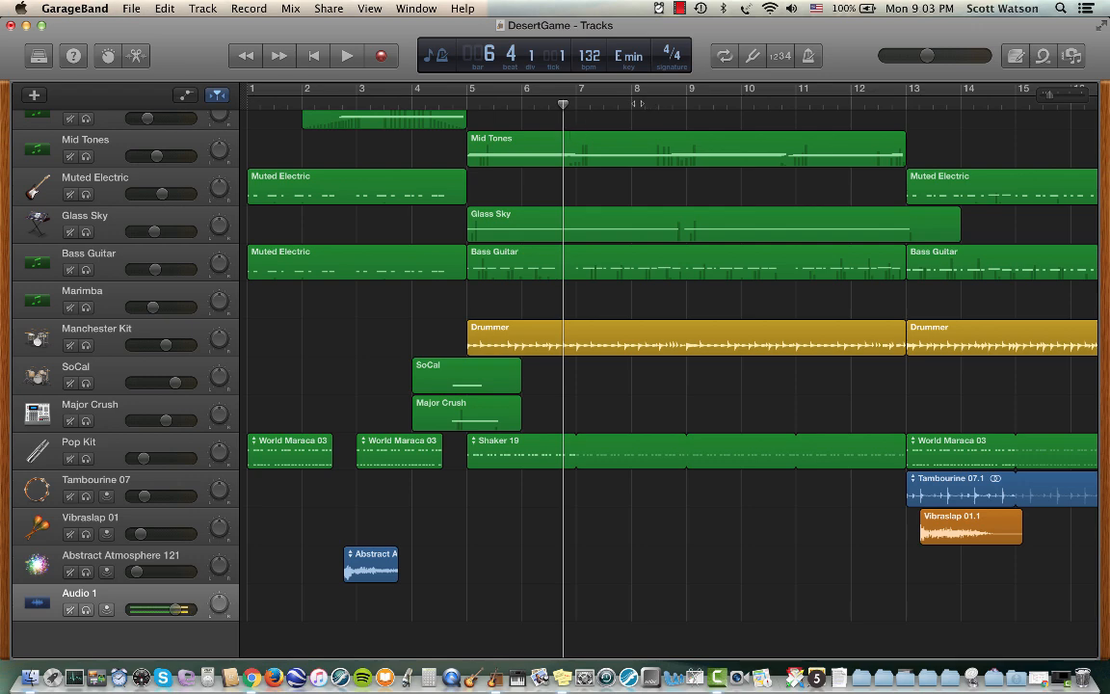
key(space)
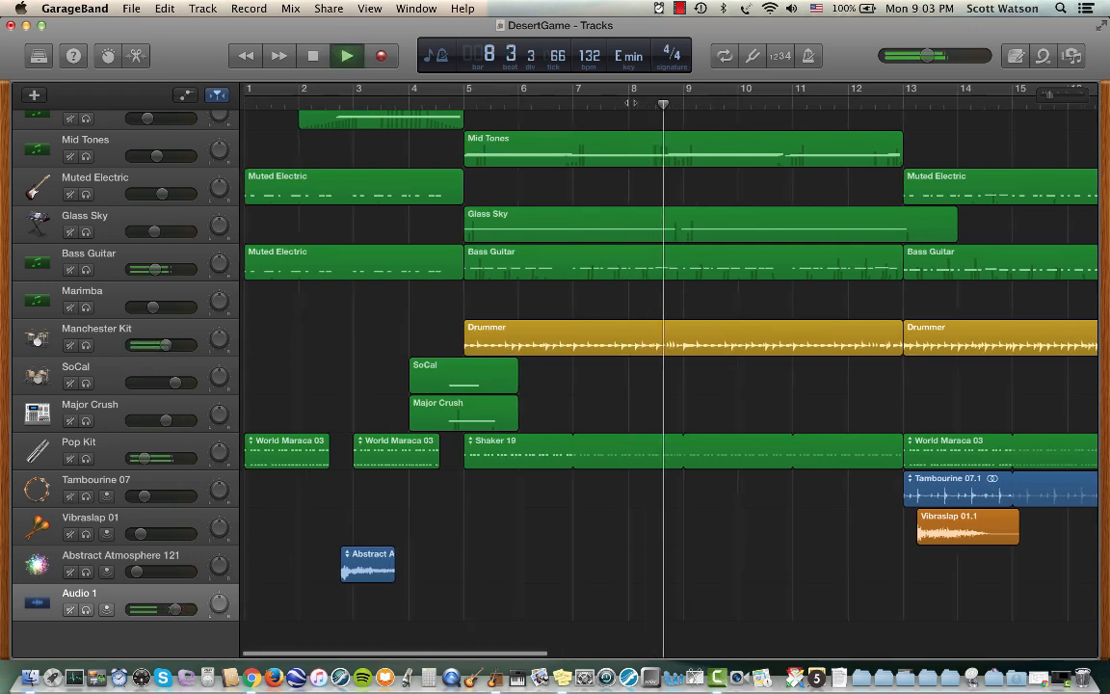
key(space)
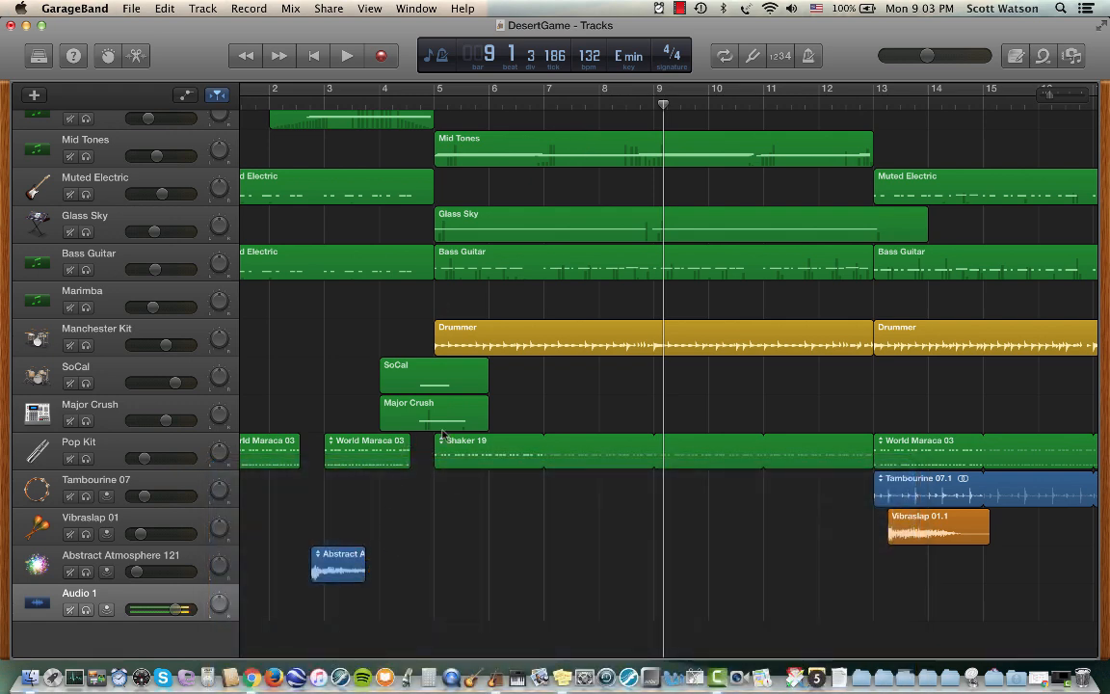
Set the playhead to bar 5 and copy the Mid Tones region that starts there.
click(503, 152)
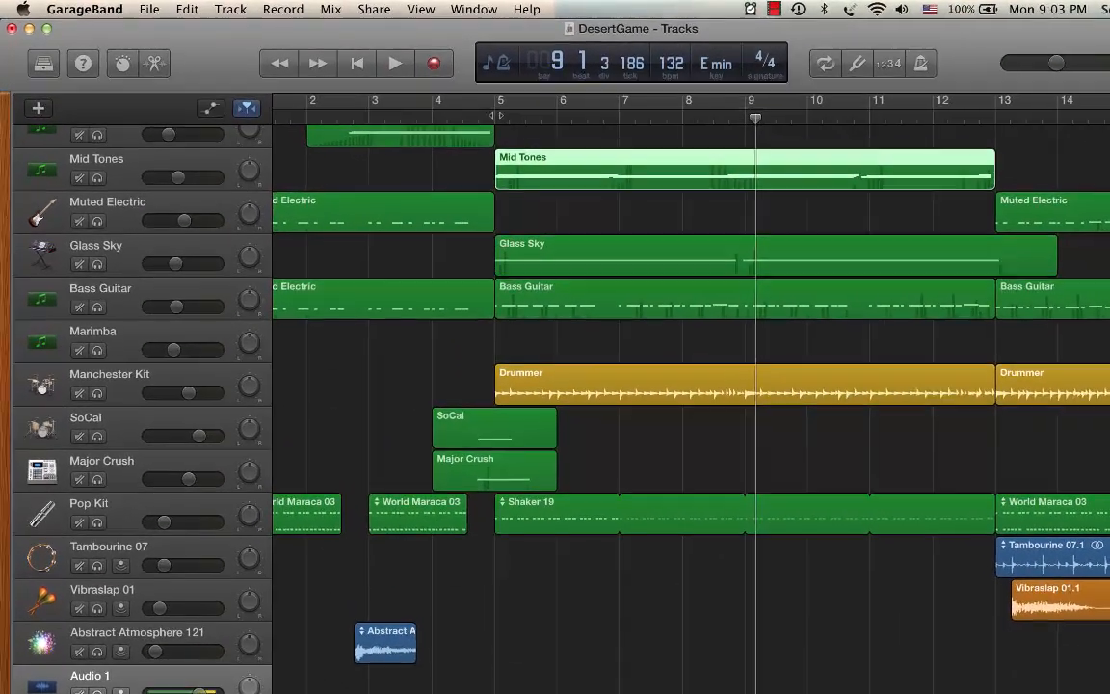
click(461, 110)
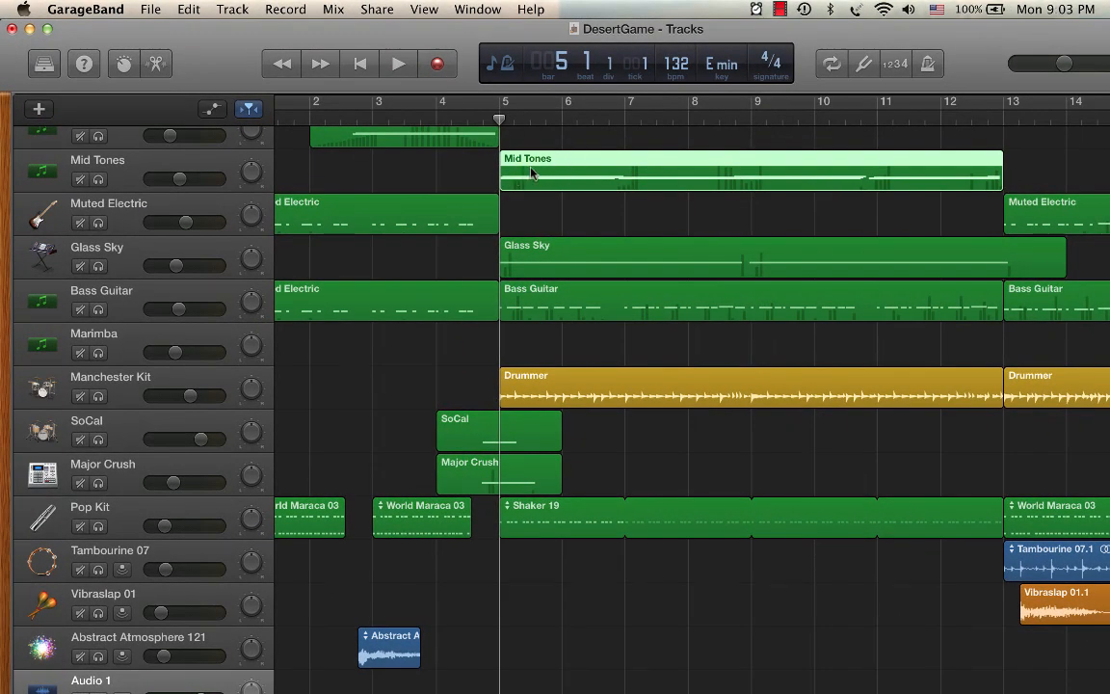
key(super+c)
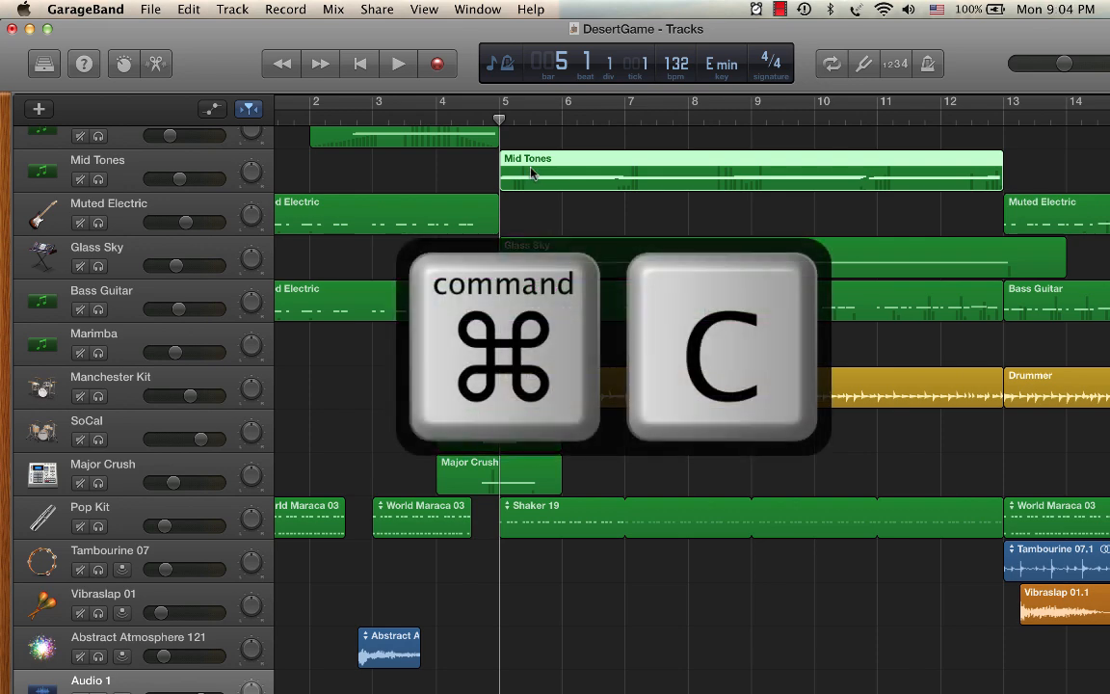
Paste the copied Mid Tones region at bar 13 on the upper of the two Mid Tones tracks.
click(1005, 113)
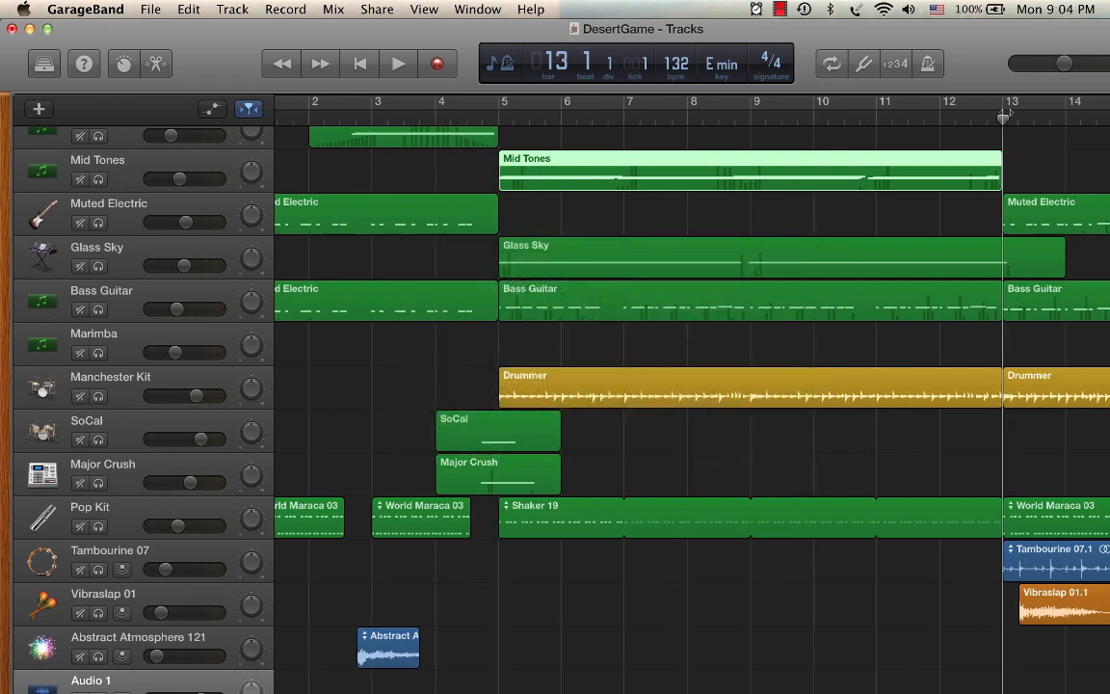
scroll(997, 203, right, 1)
scroll(997, 203, right, 5)
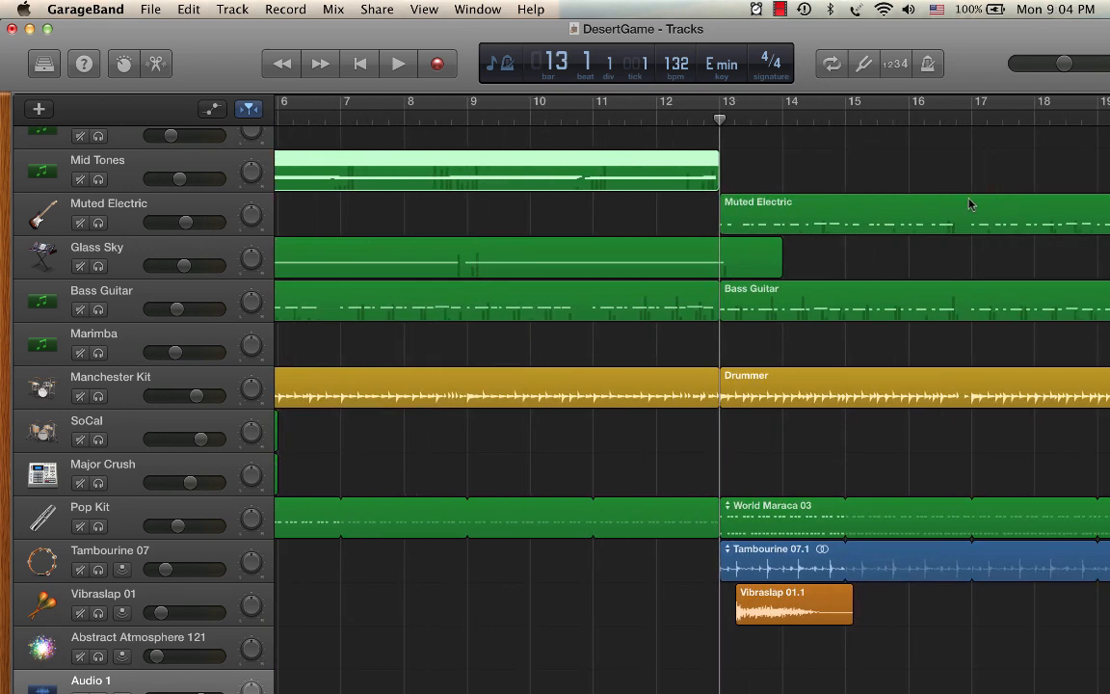
scroll(724, 181, up, 2)
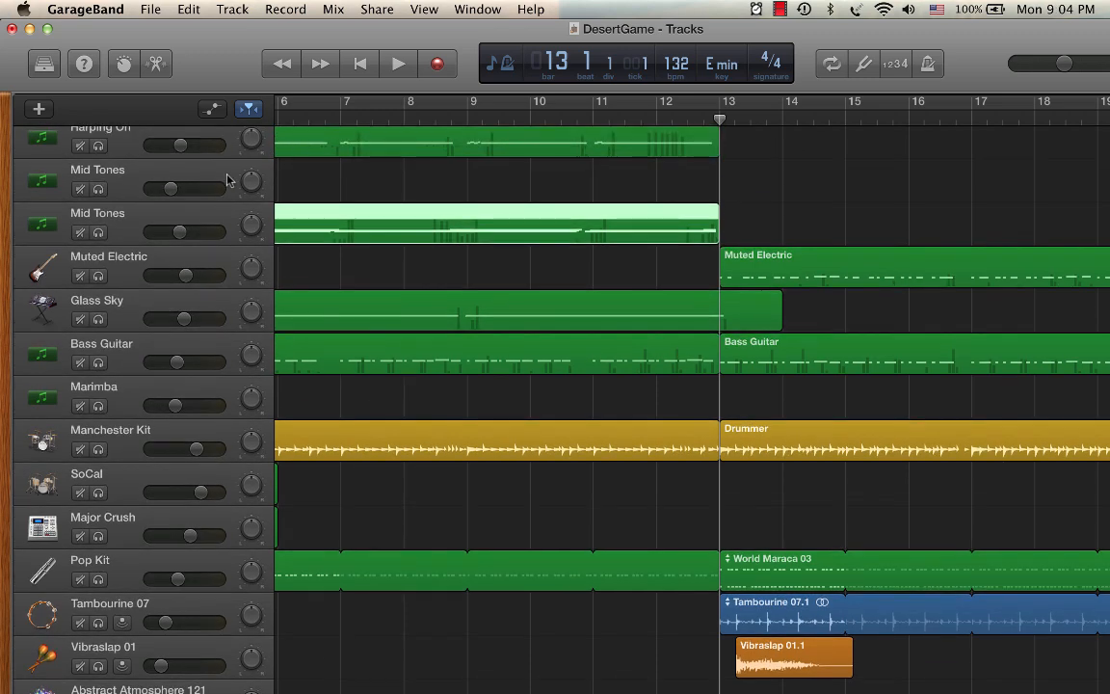
click(228, 180)
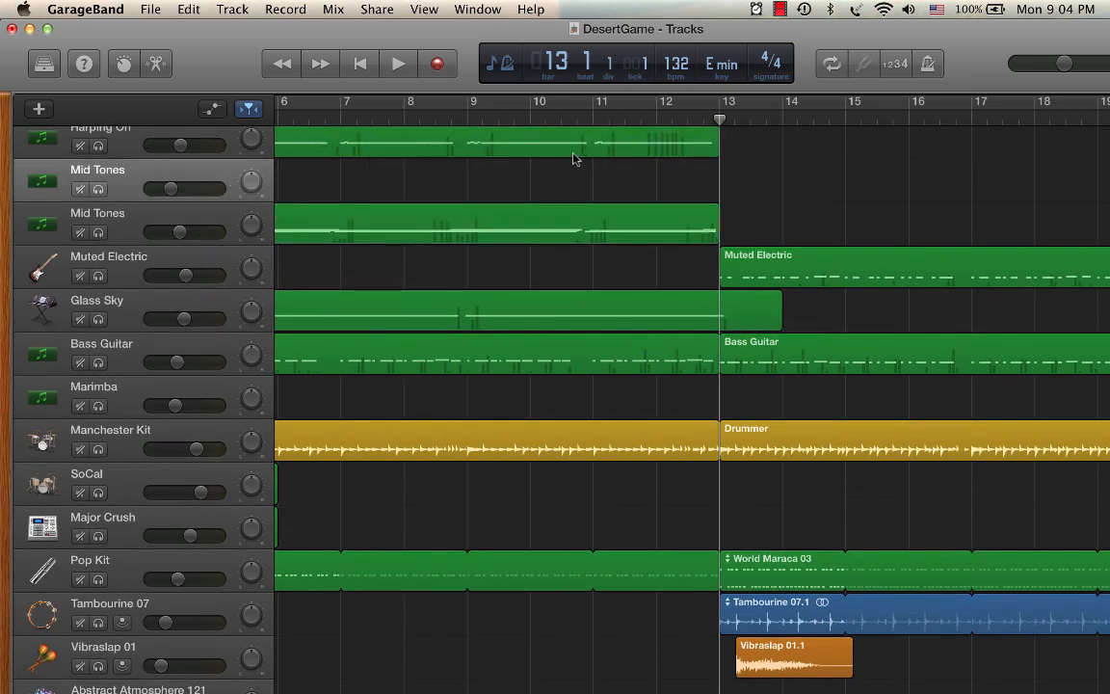
key(super+v)
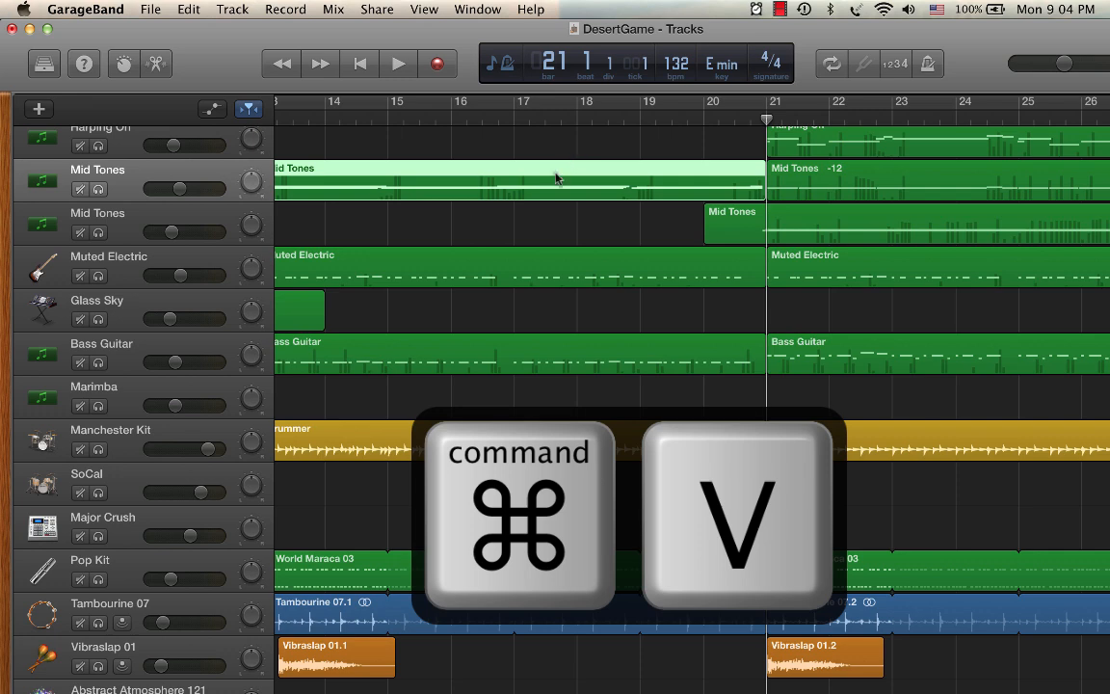
Undo the last paste on the upper Mid Tones track.
scroll(556, 178, left, 5)
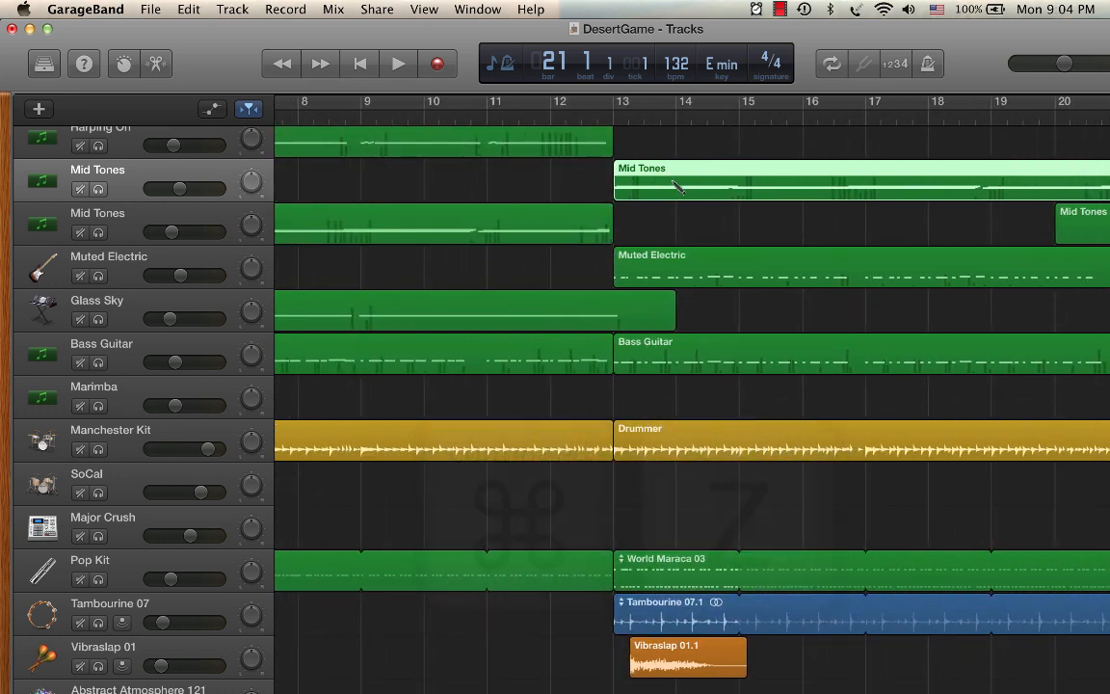
key(super+z)
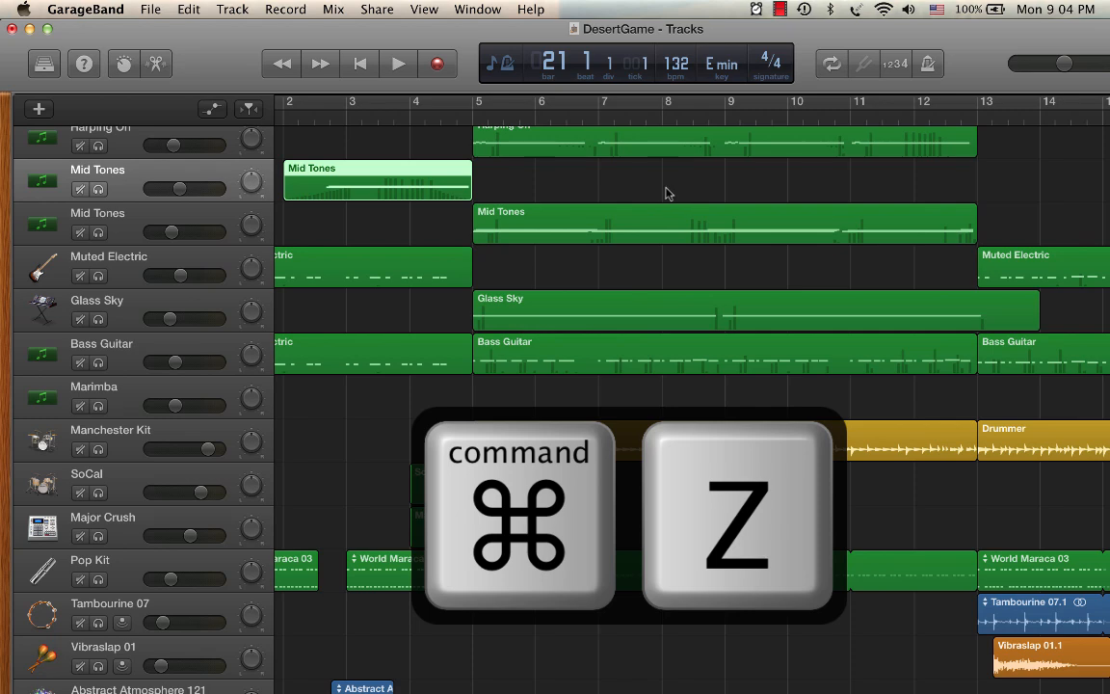
Remove the Mid Tones region that starts at bar 2 and undo its removal.
scroll(649, 192, left, 2)
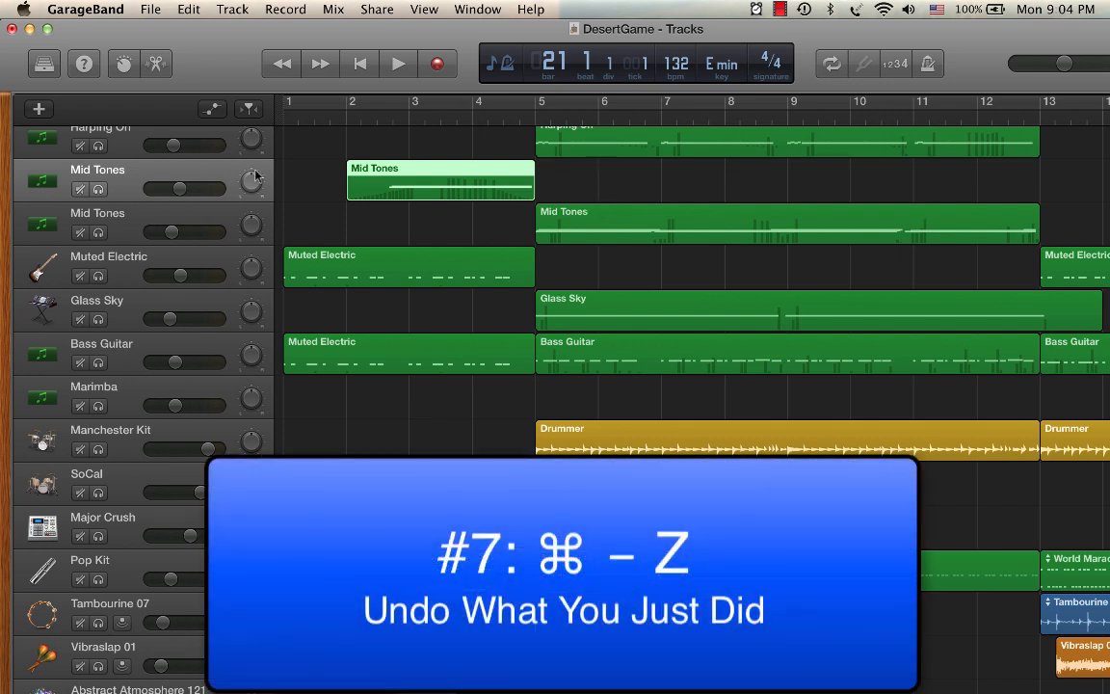
key(super+z)
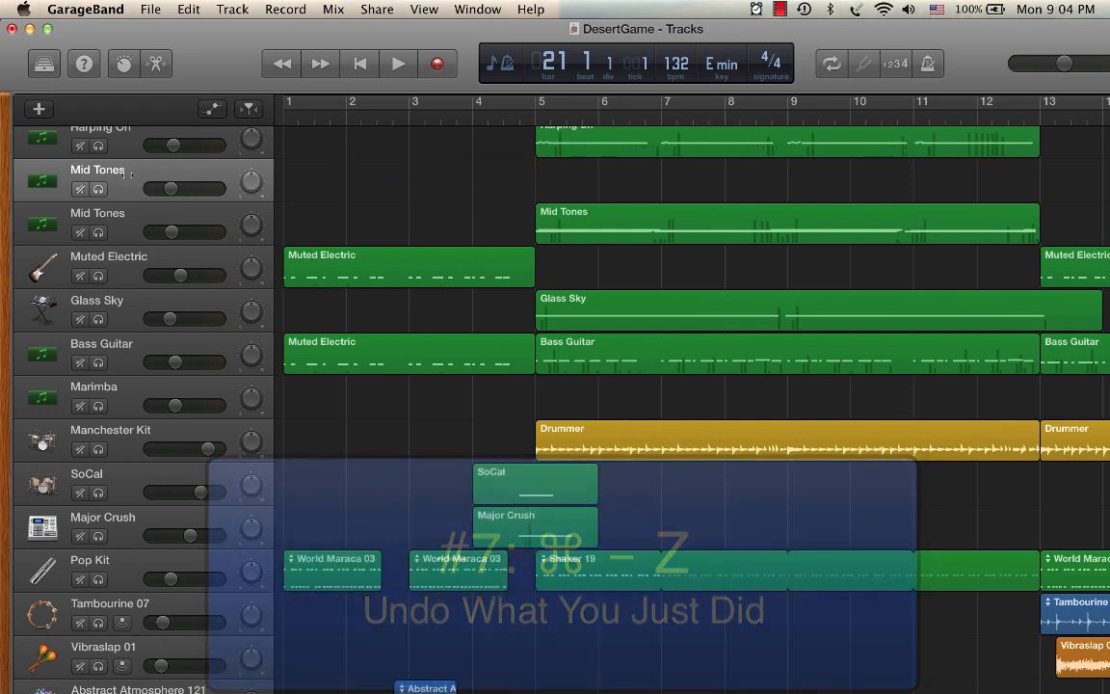
key(super+z)
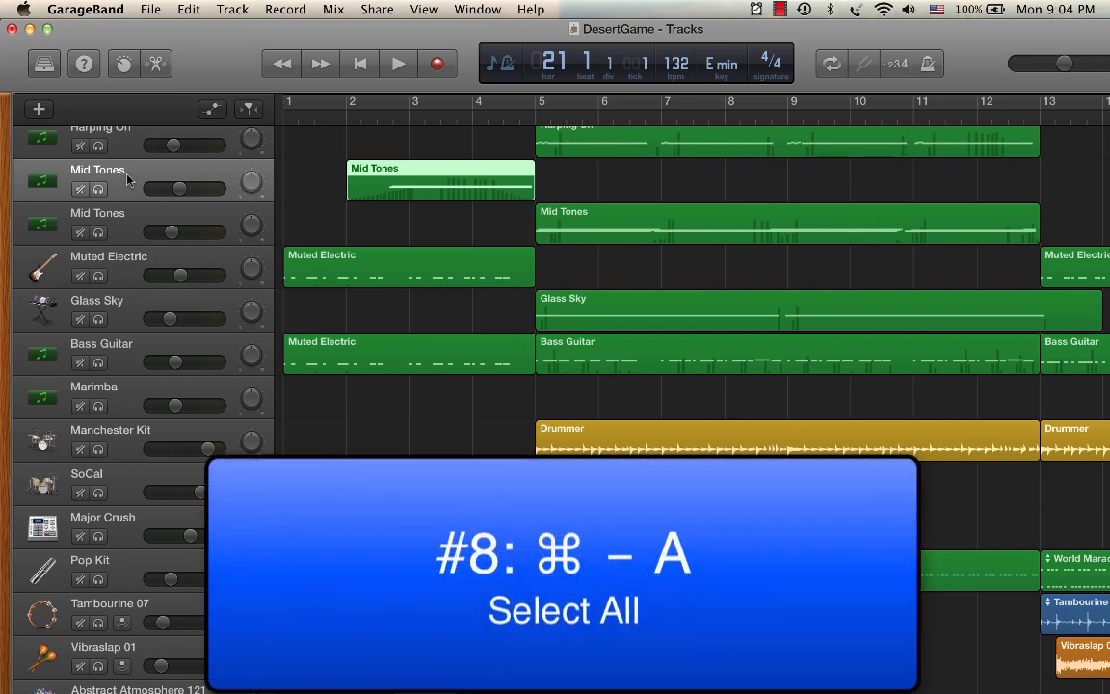
Select all regions in the project and move them two bars later, so the first ones start at bar 3.
key(super+a)
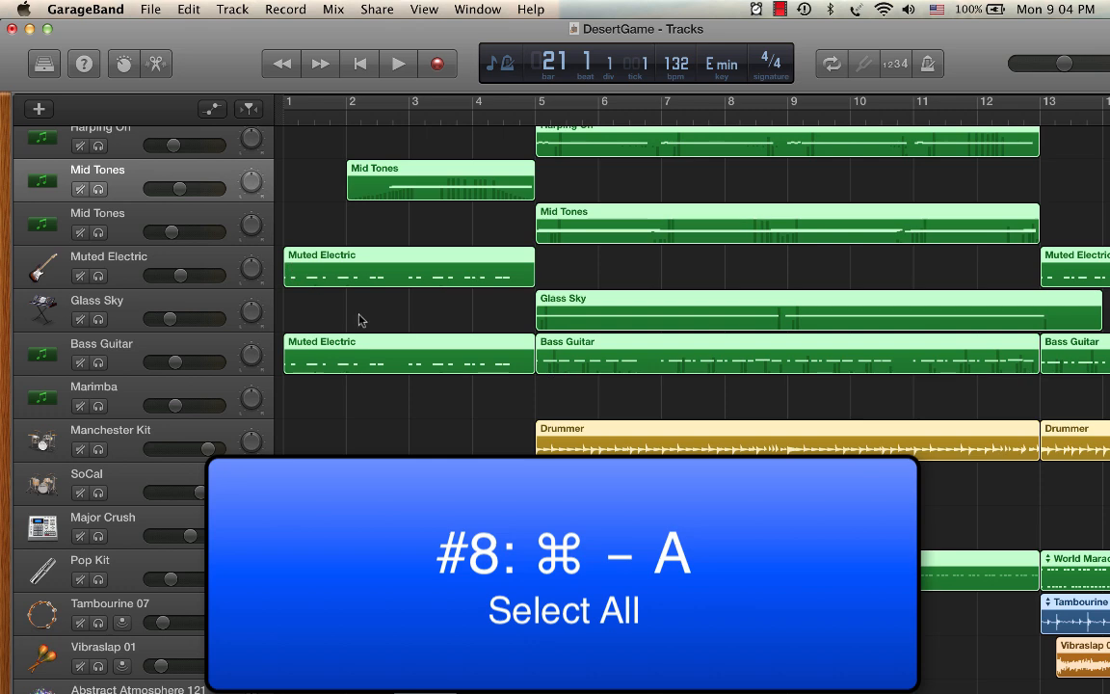
scroll(419, 347, up, 2)
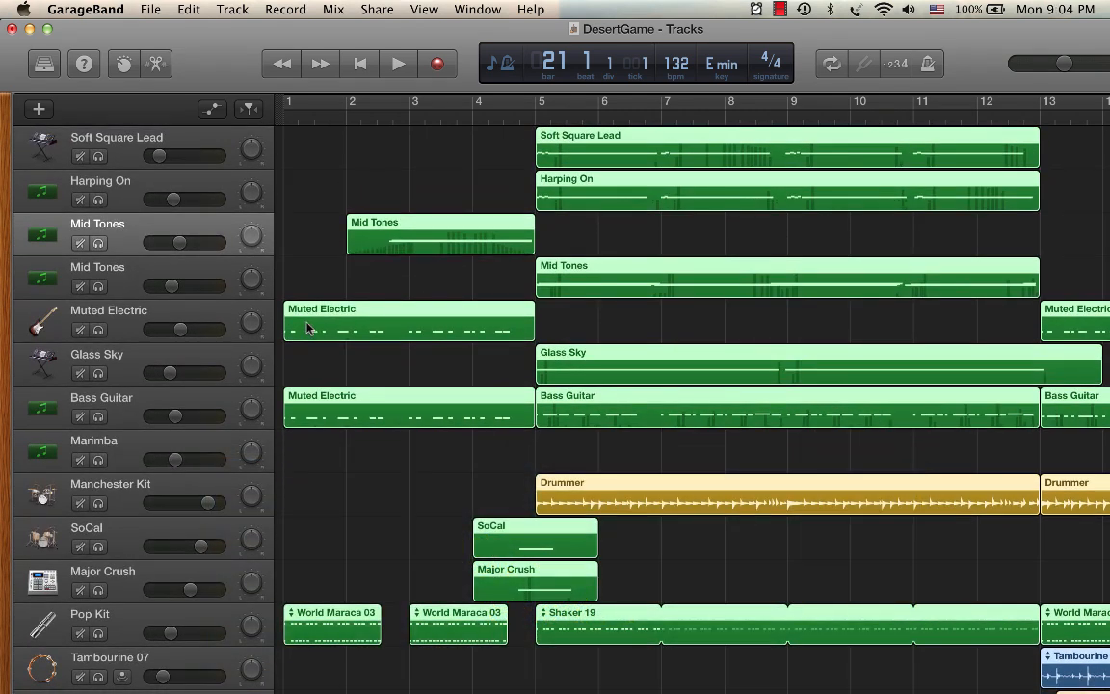
drag(302, 329, 430, 334)
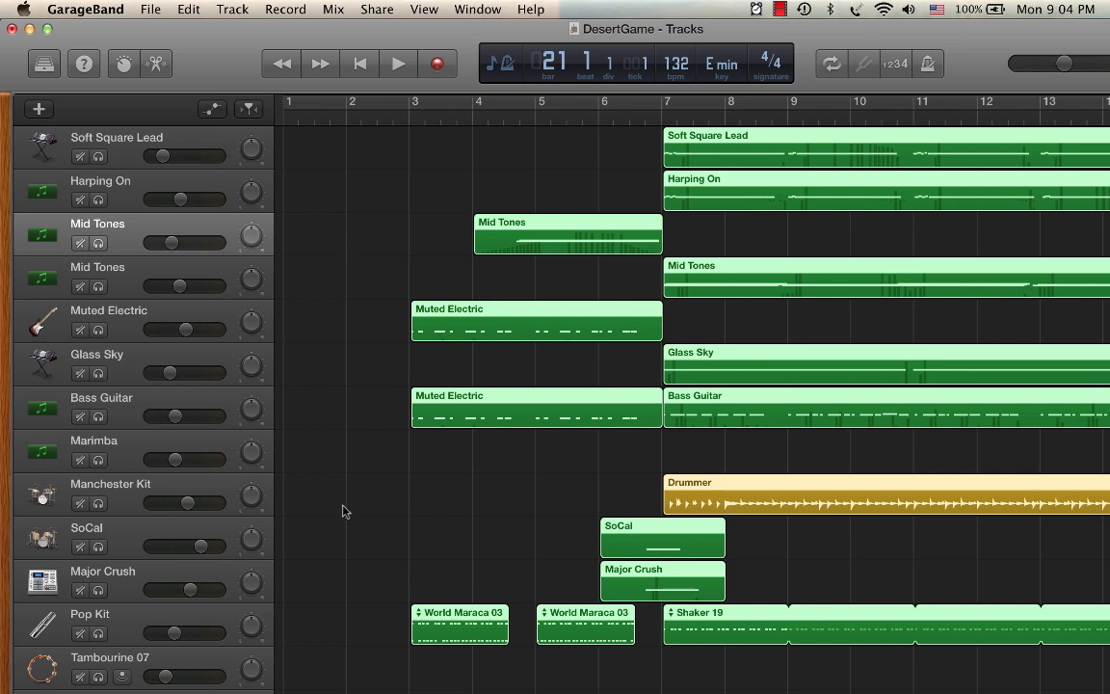
Undo the move of all regions and clear the selection.
key(super+z)
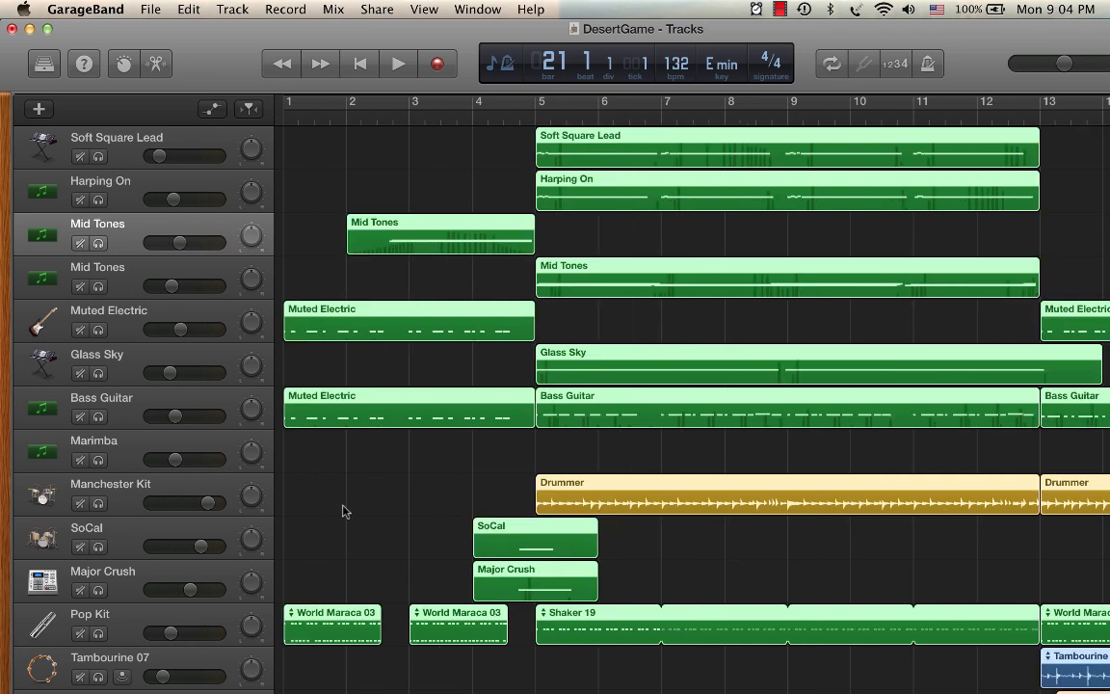
click(297, 528)
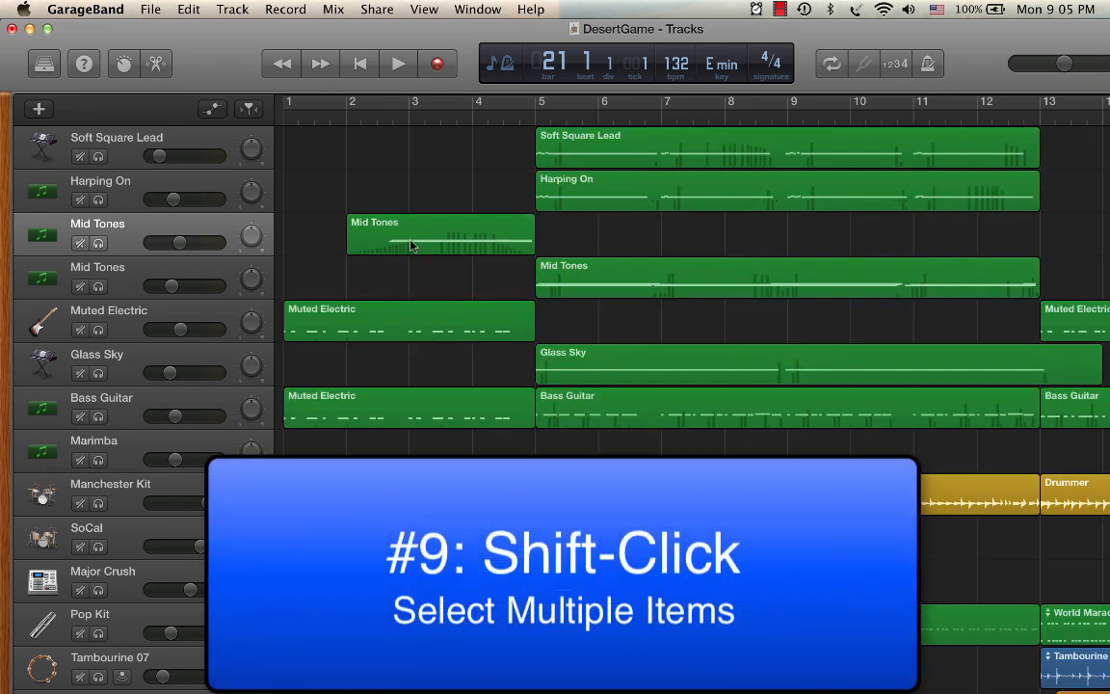
Select the World Maraca 03 and SoCal regions one at a time, try a box selection around the neighbouring regions, and clear the selection.
scroll(330, 512, down, 5)
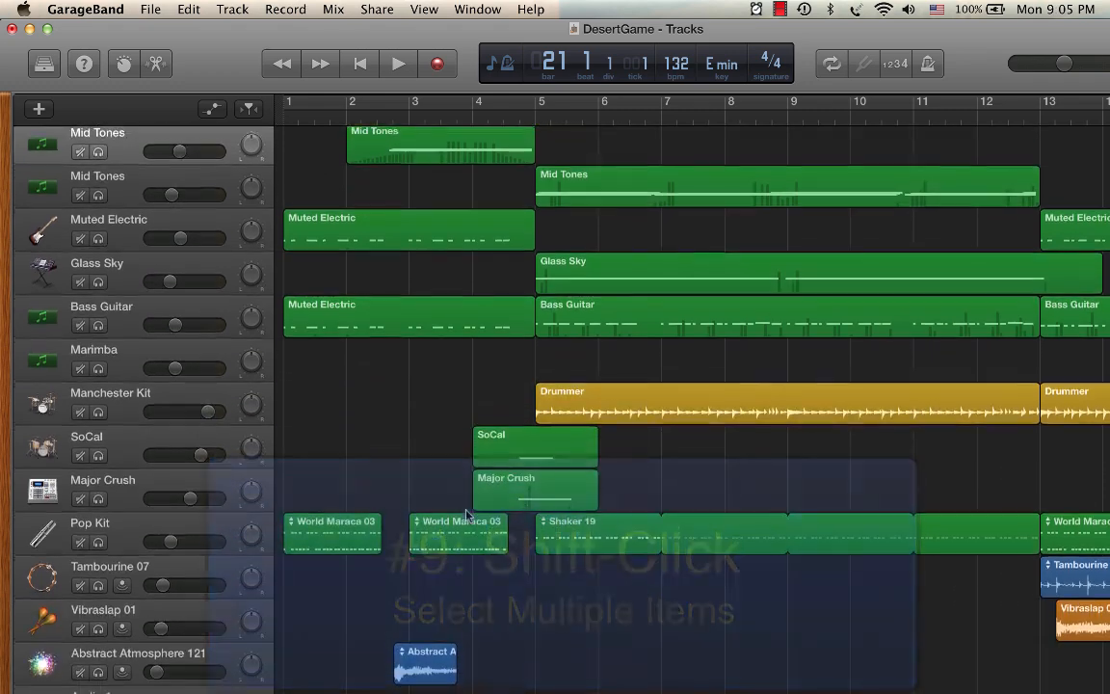
click(323, 527)
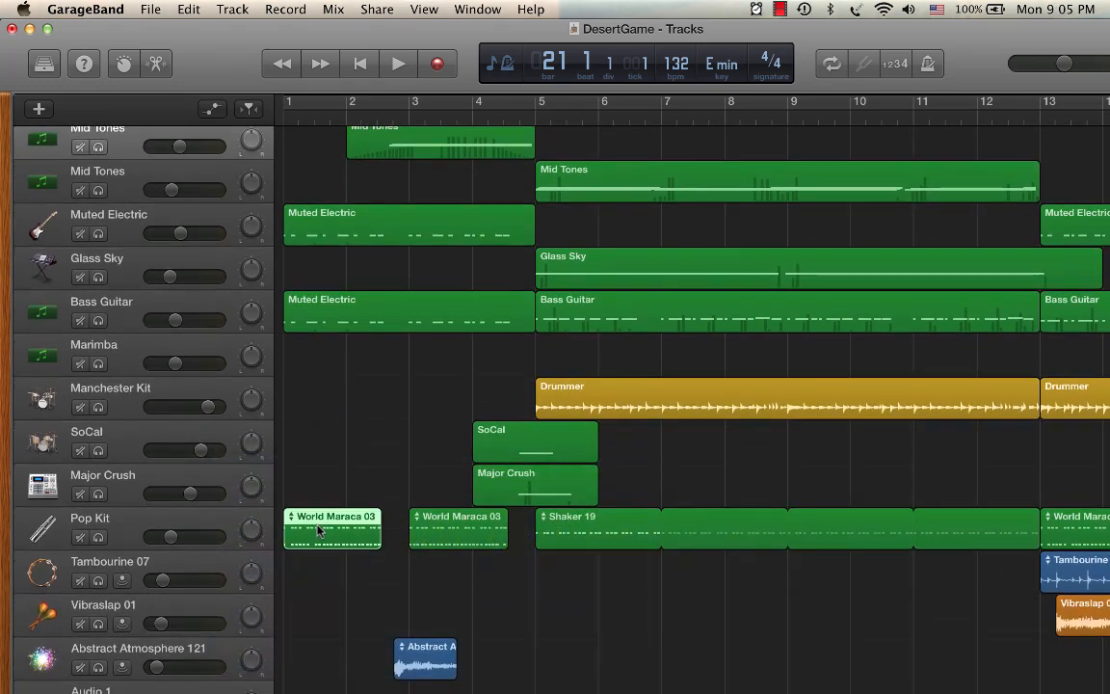
click(454, 529)
click(497, 449)
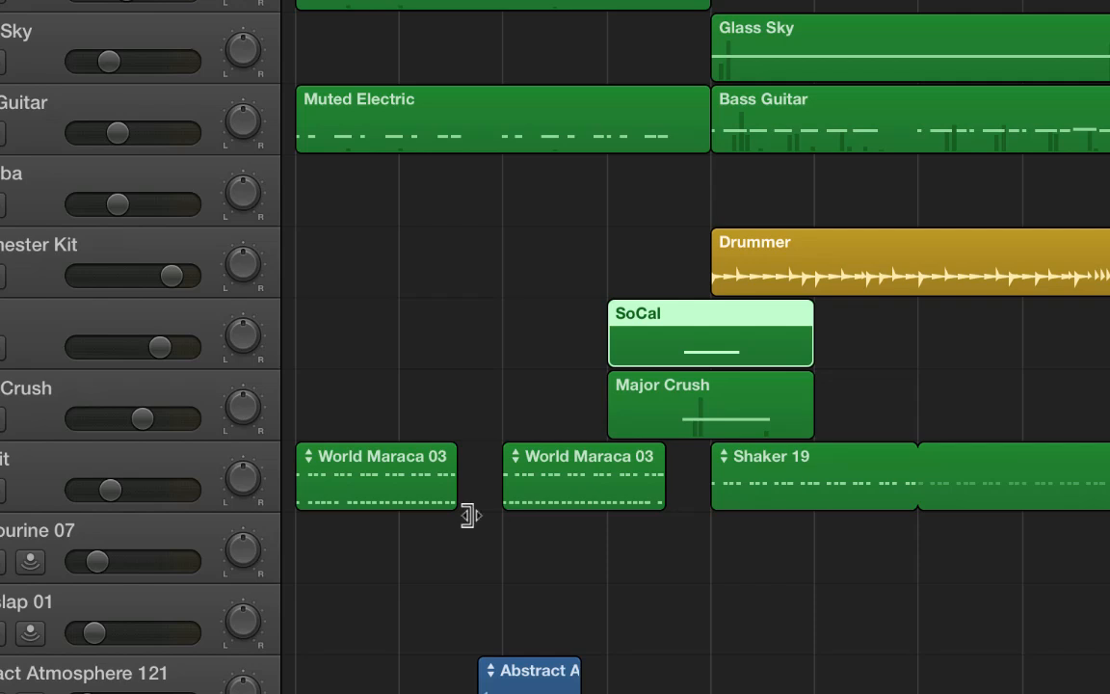
drag(317, 300, 656, 521)
click(694, 614)
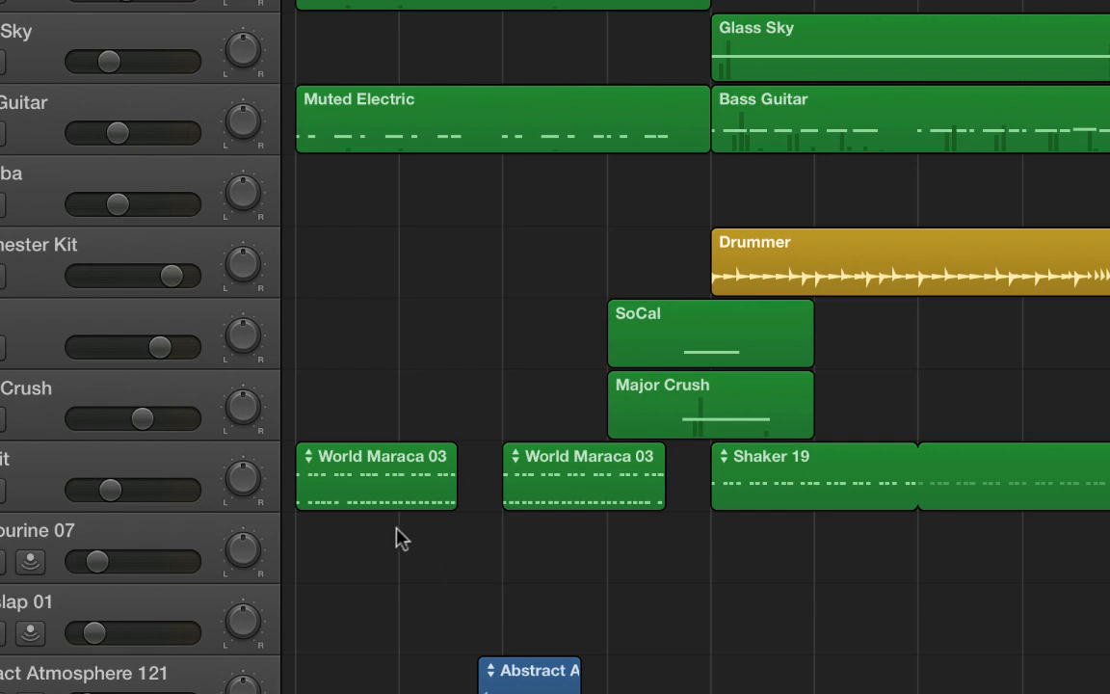
Select both World Maraca 03 regions together with the Major Crush and SoCal regions.
click(364, 482)
shift+click(565, 486)
shift+click(672, 424)
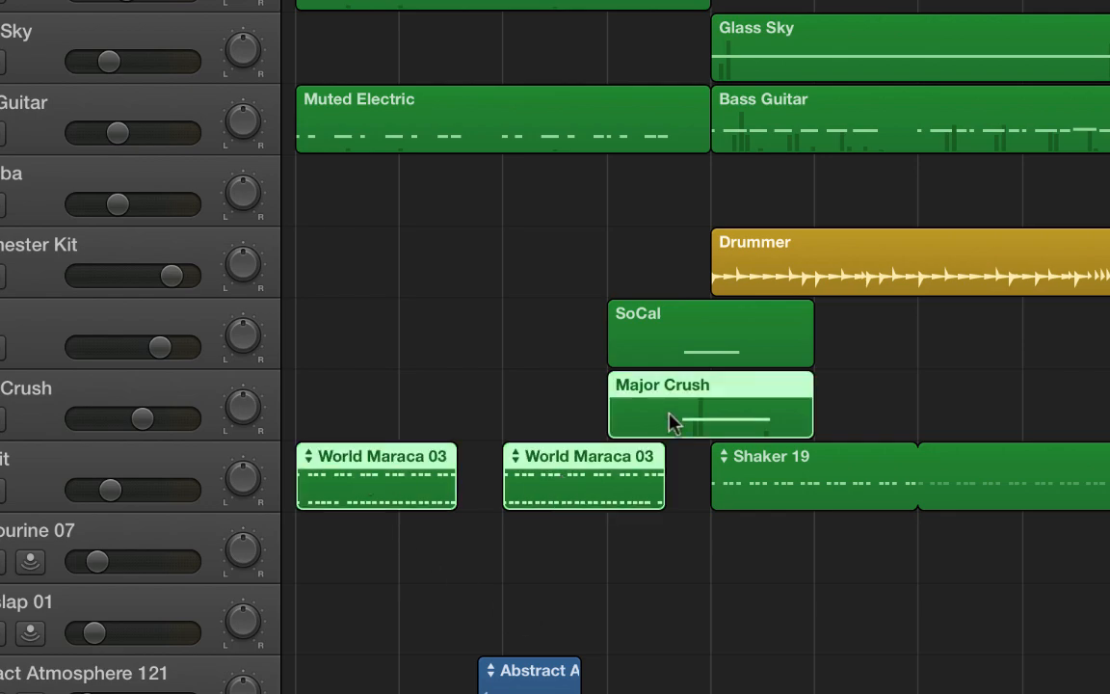
shift+click(678, 325)
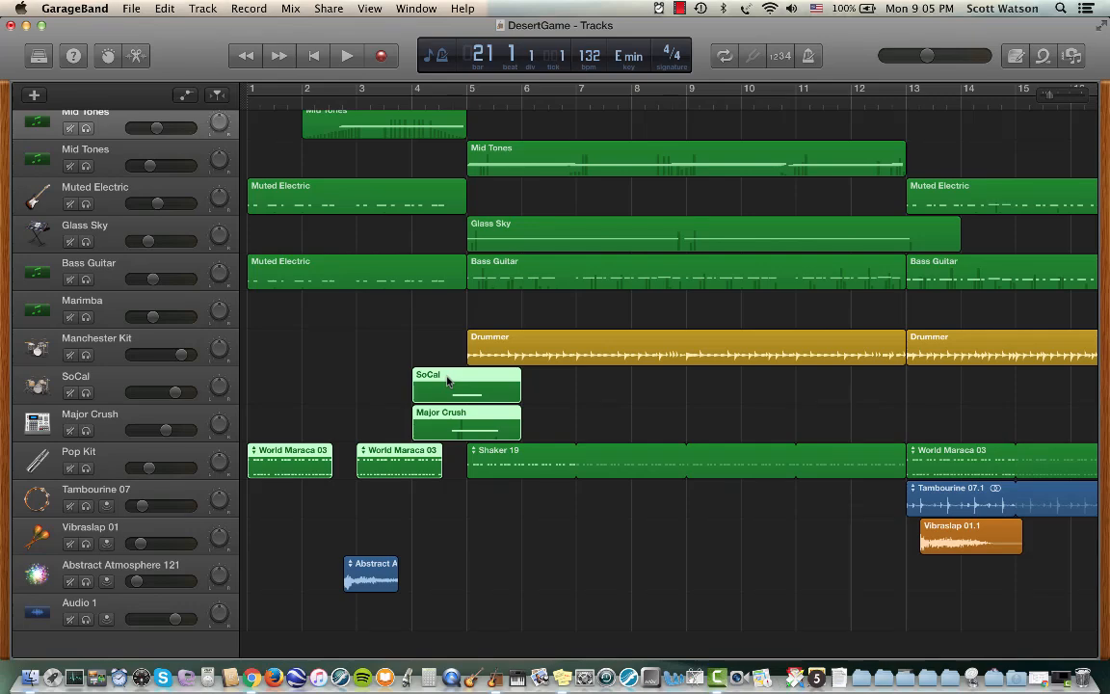
Split the Mid Tones region that starts at bar 5 at bar 8, and move its second part away and back to bar 8.
click(501, 513)
click(627, 162)
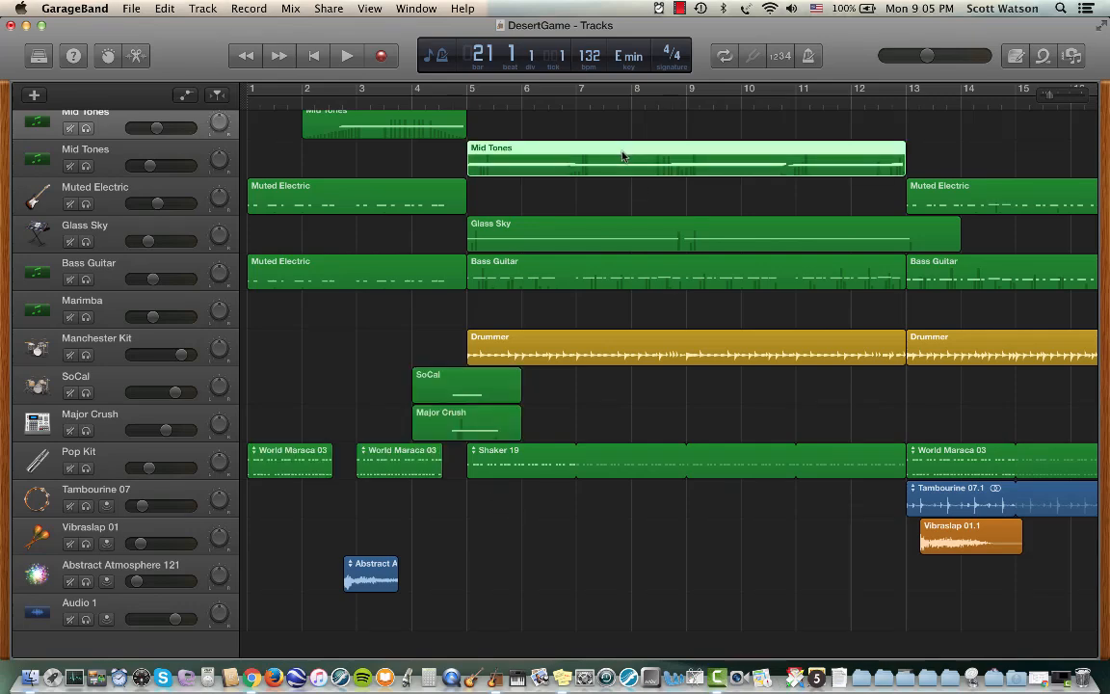
scroll(674, 212, right, 5)
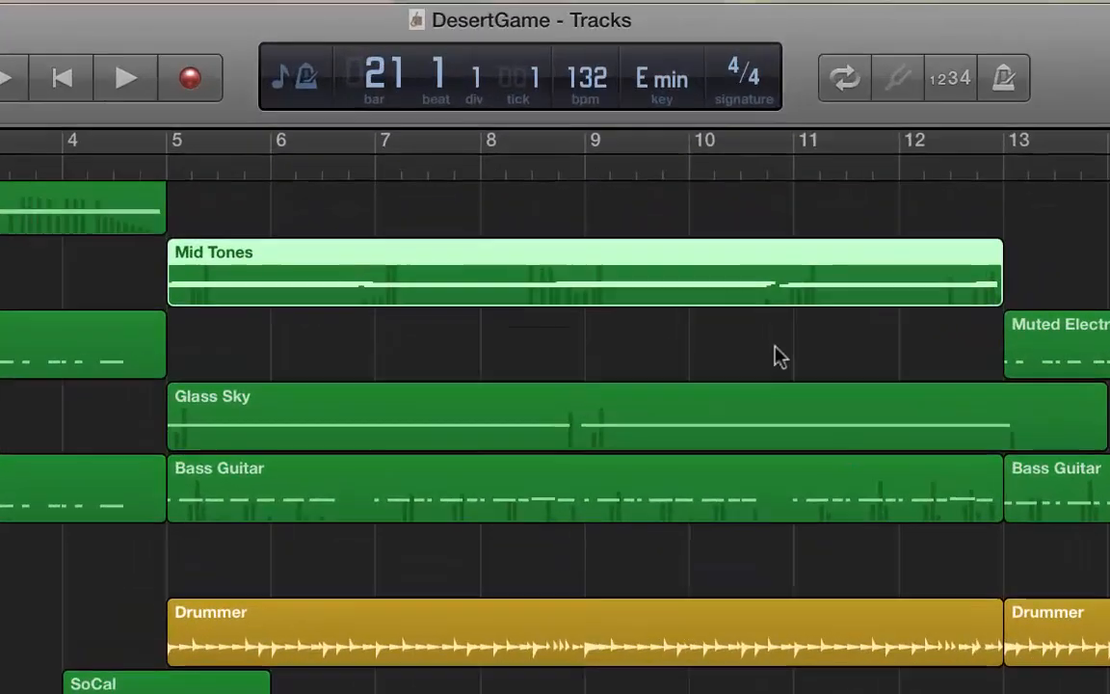
click(403, 122)
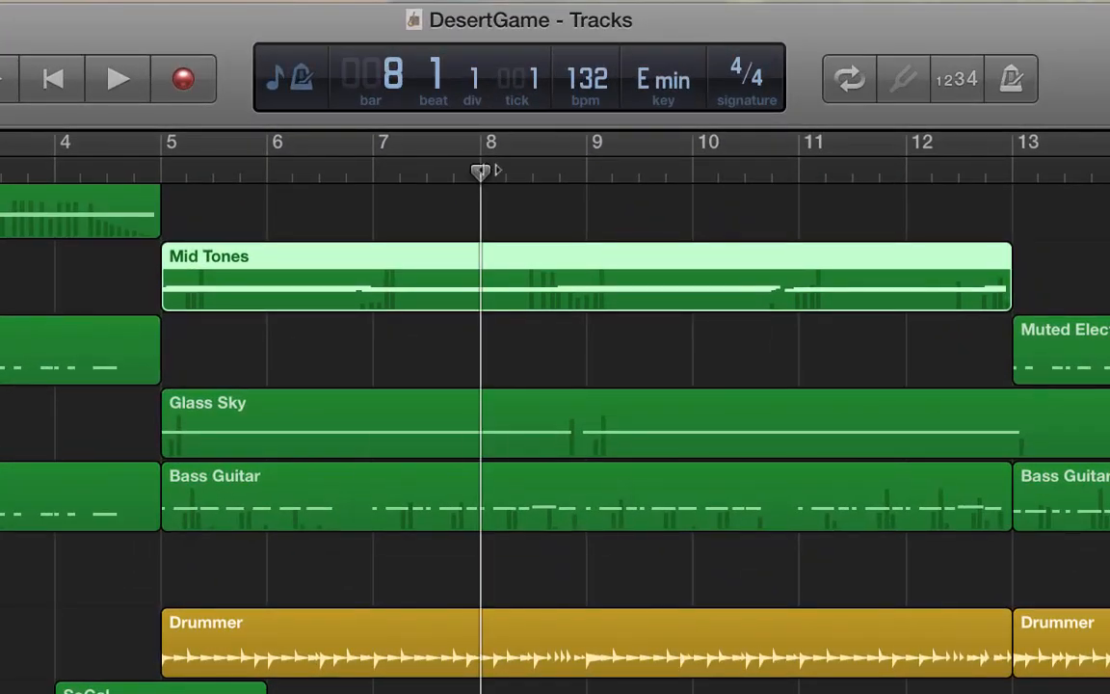
key(super+t)
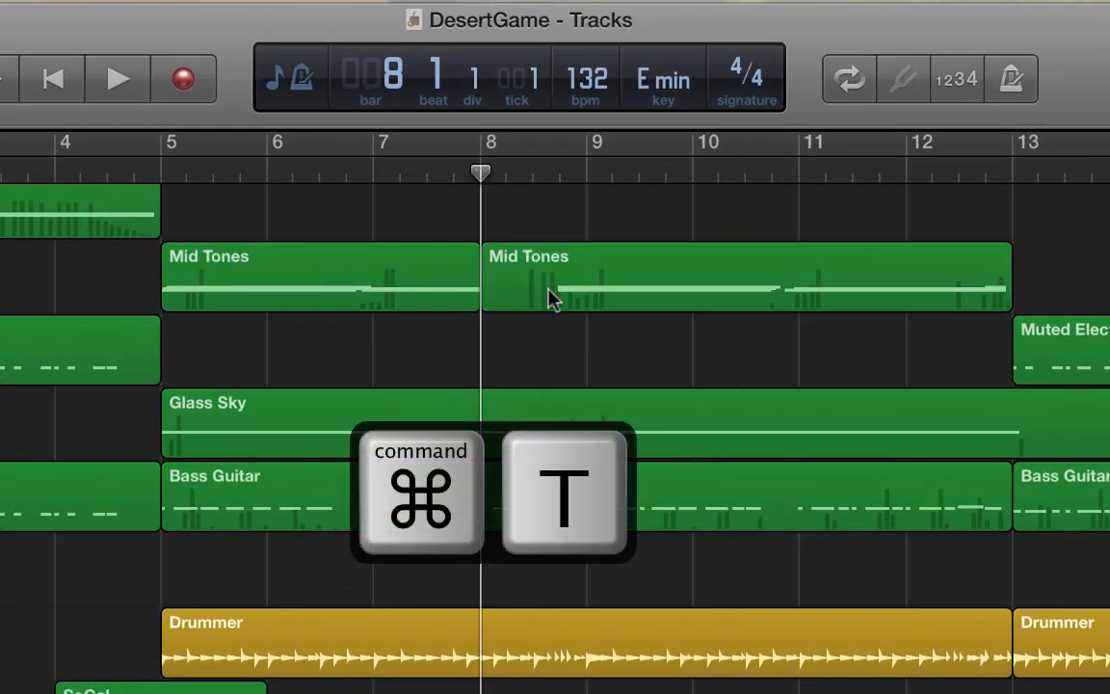
click(536, 290)
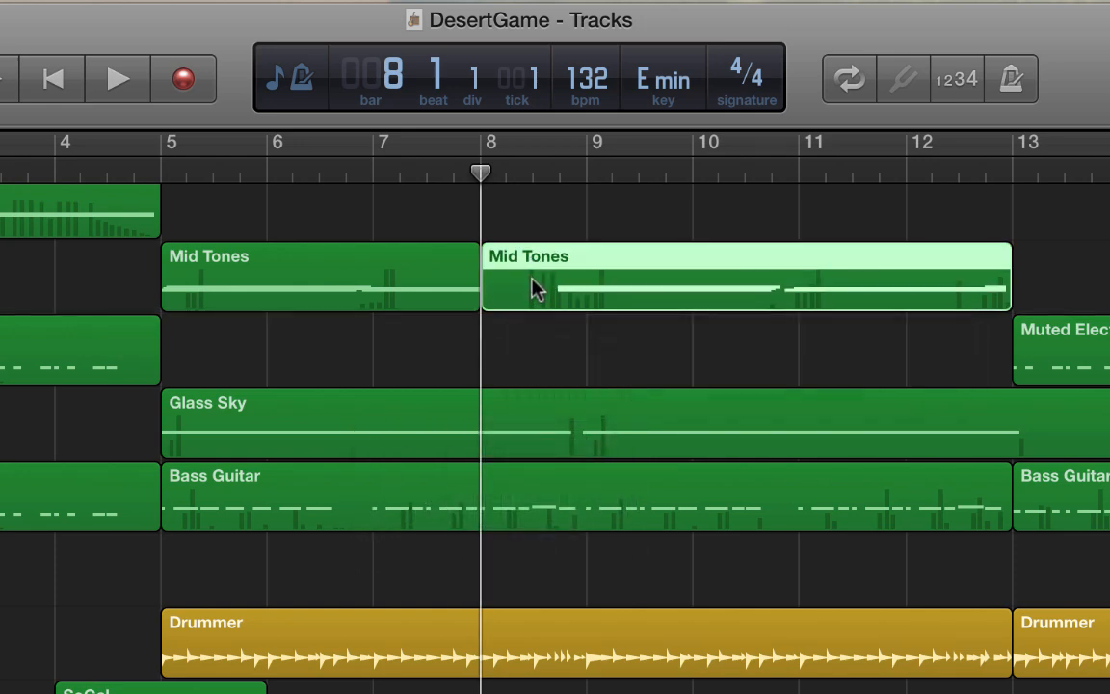
mouse_move(536, 289)
mouse_down()
mouse_move(665, 257)
mouse_move(528, 282)
mouse_up()
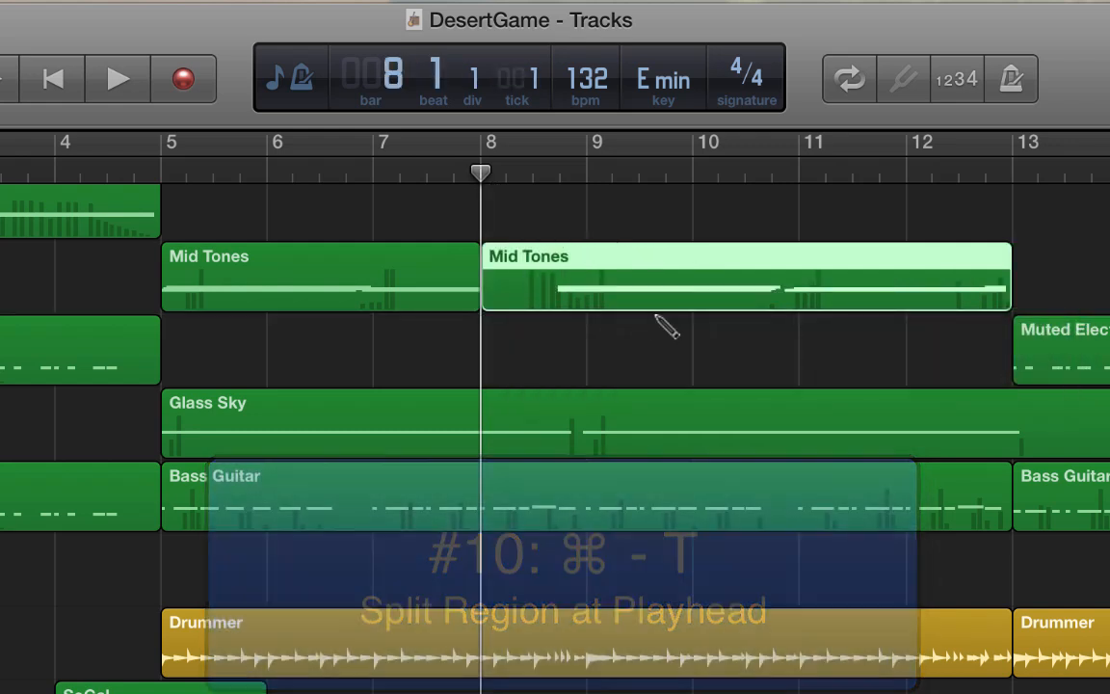
Undo the moves of the second Mid Tones part and the split at bar 8.
key(super+z)
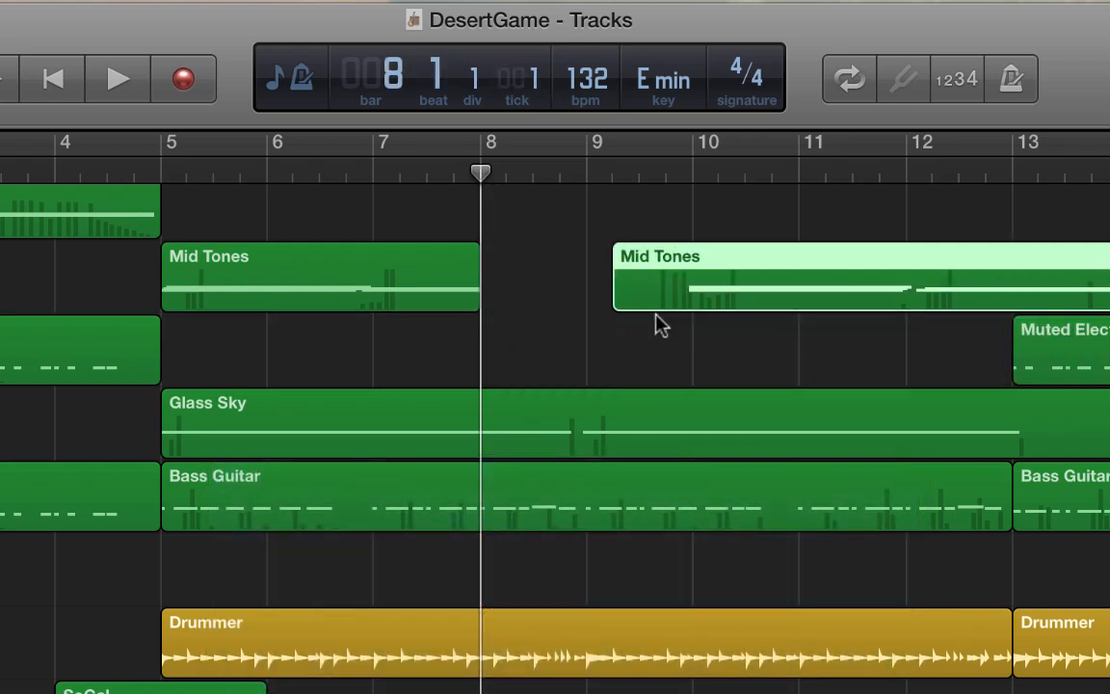
key(super+shift+z)
key(super+j)
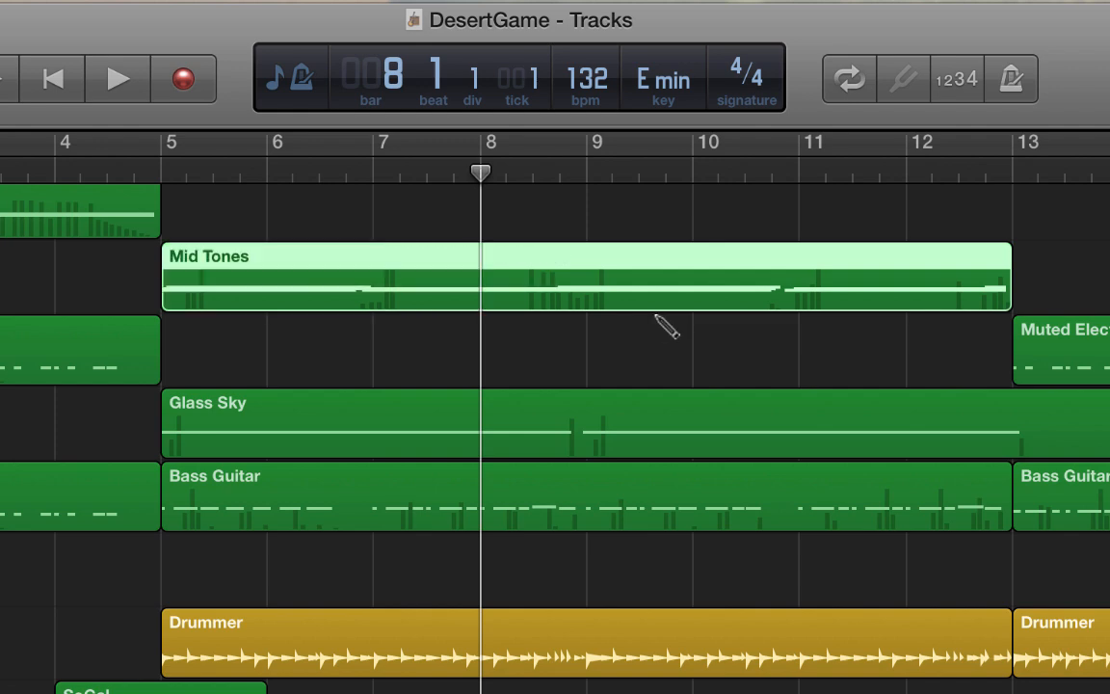
Clear the region selection and move the playhead to bar 7, beat 2.
click(563, 344)
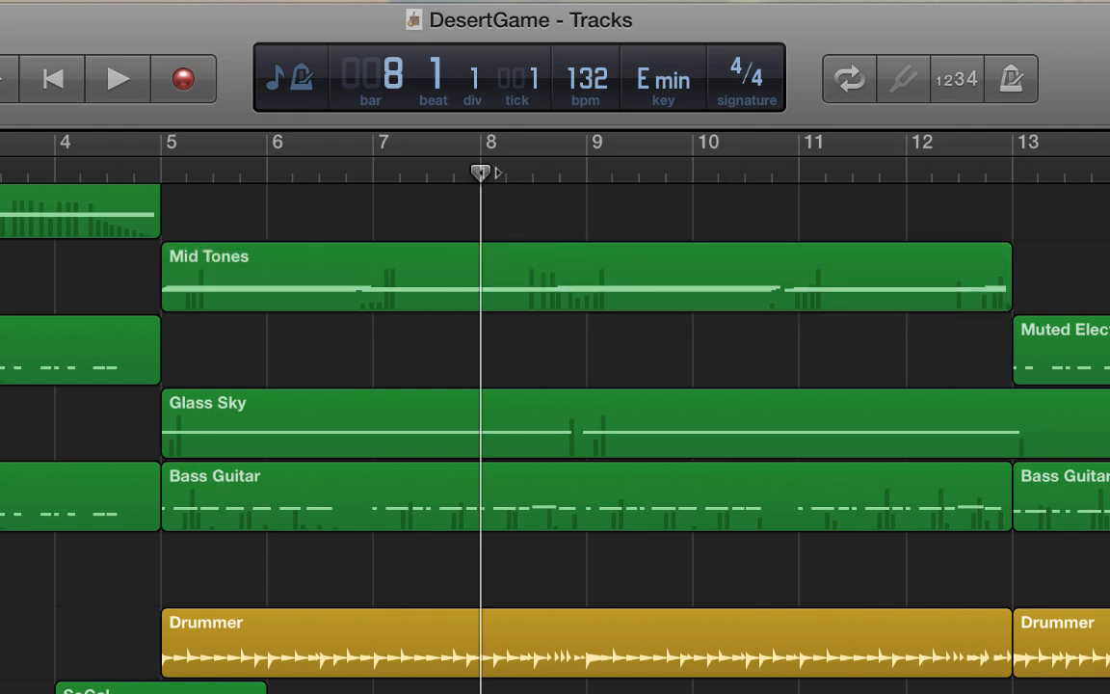
drag(443, 171, 400, 173)
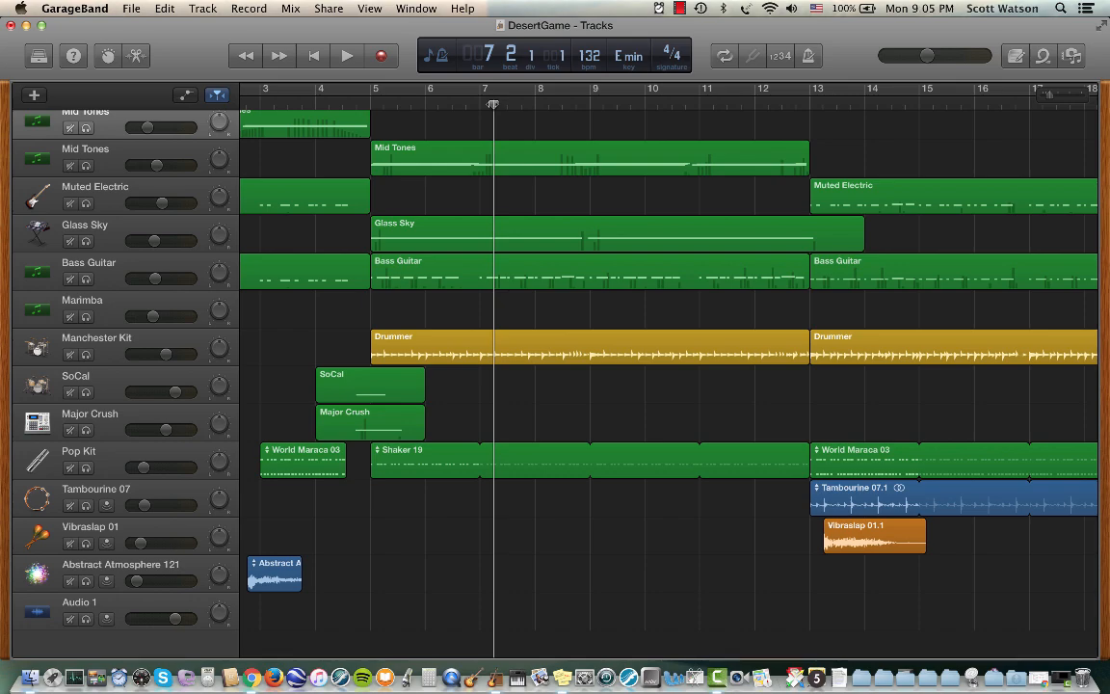
Copy the Vibraslap 01.1 region to bar 16 on the same track and undo the copy.
scroll(555, 270, down, 1)
scroll(550, 379, right, 3)
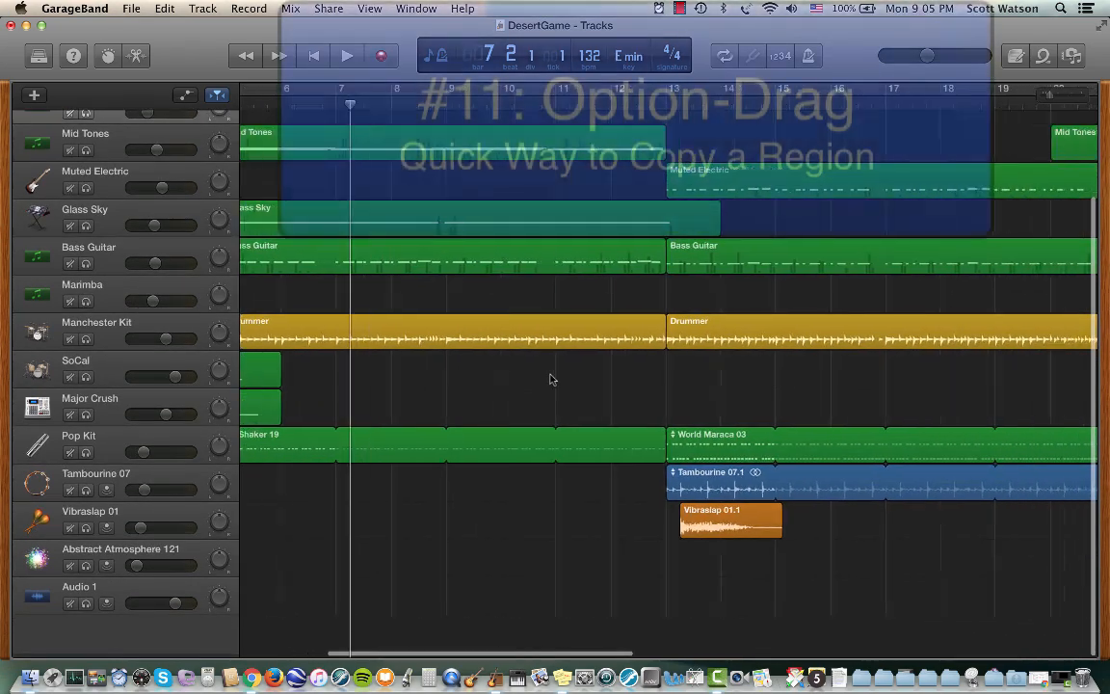
scroll(550, 378, right, 7)
click(384, 530)
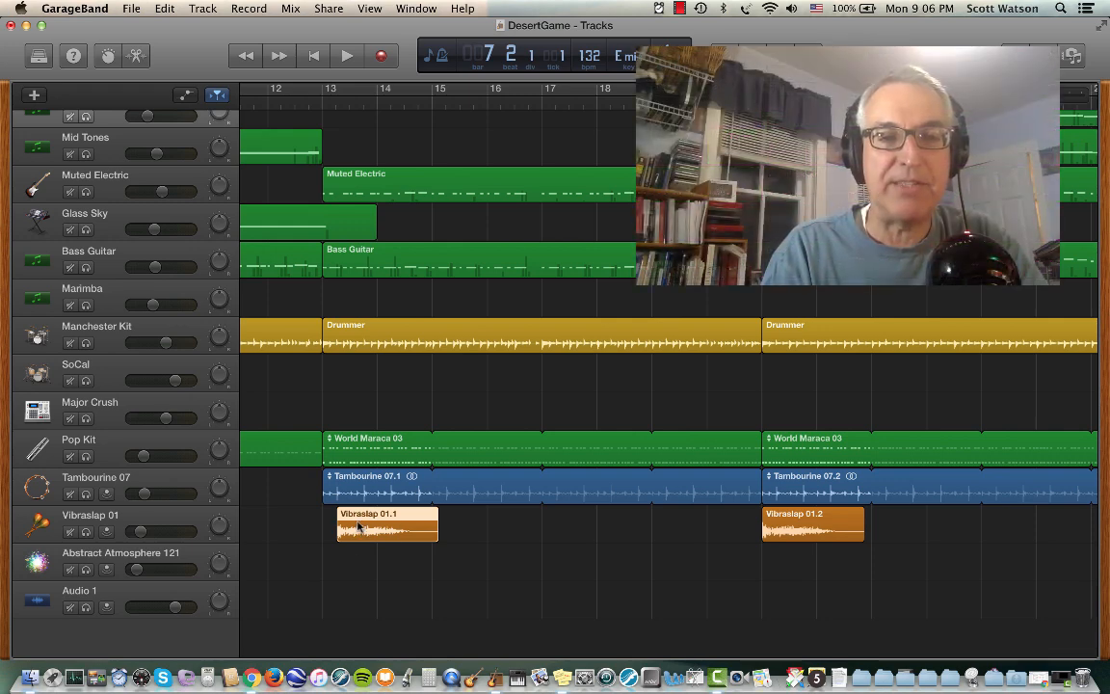
drag(356, 536, 505, 546)
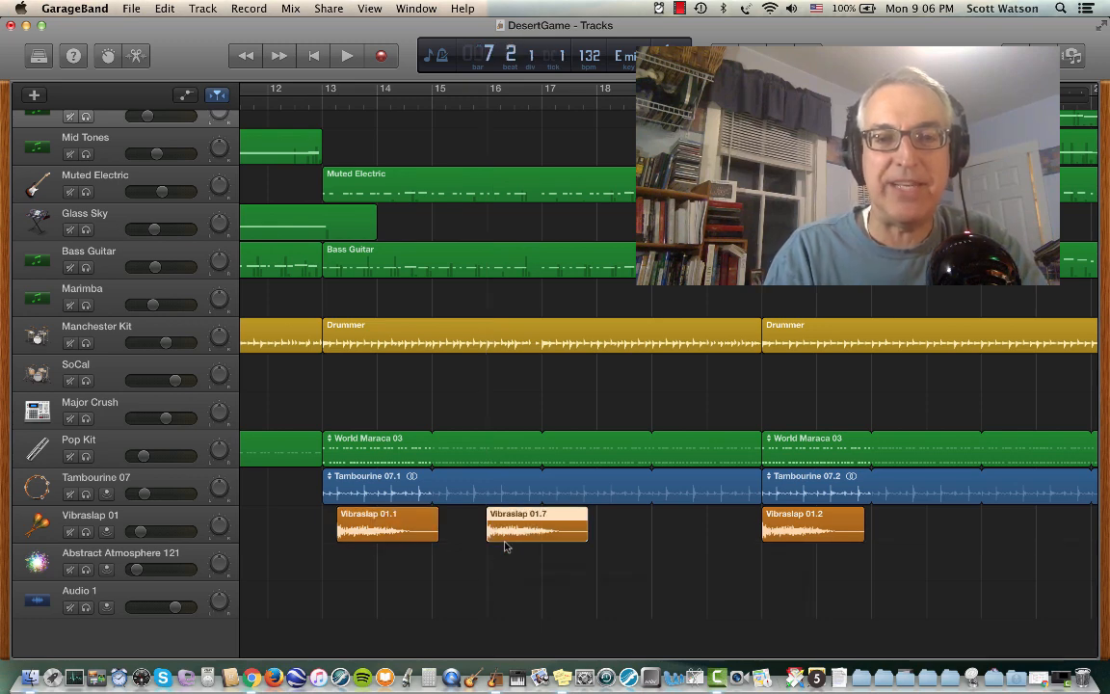
key(super+z)
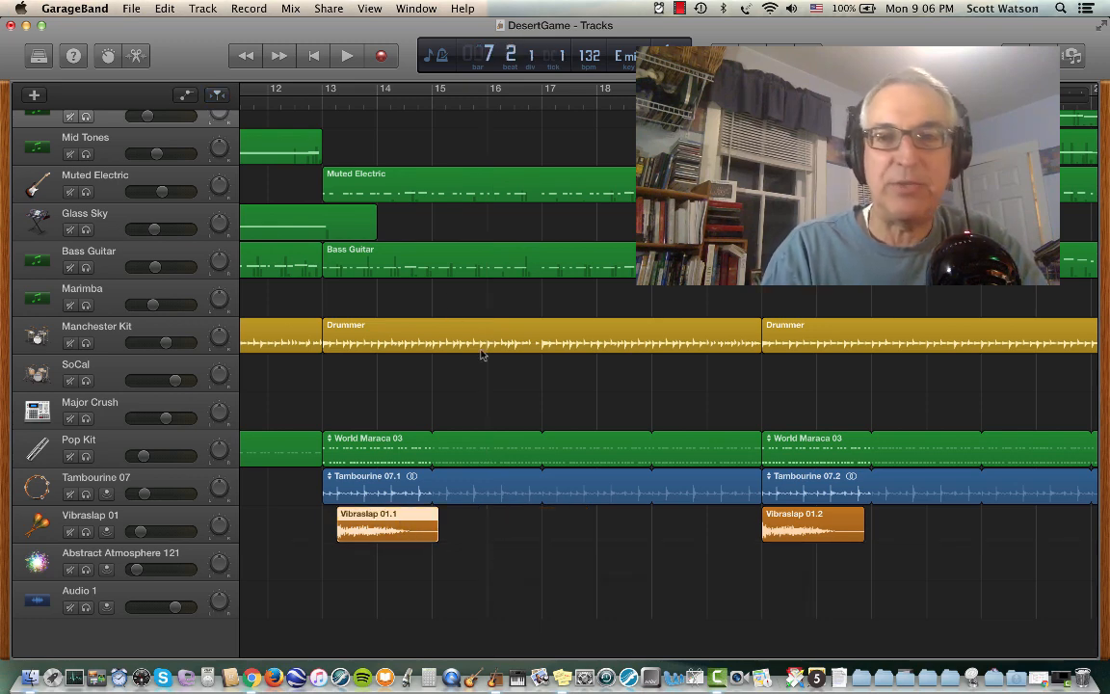
Copy the Abstract Atmosphere region onto the Vibraslap 01 track just after bar 4 and undo the copy.
scroll(518, 389, right, 10)
scroll(617, 438, up, 1)
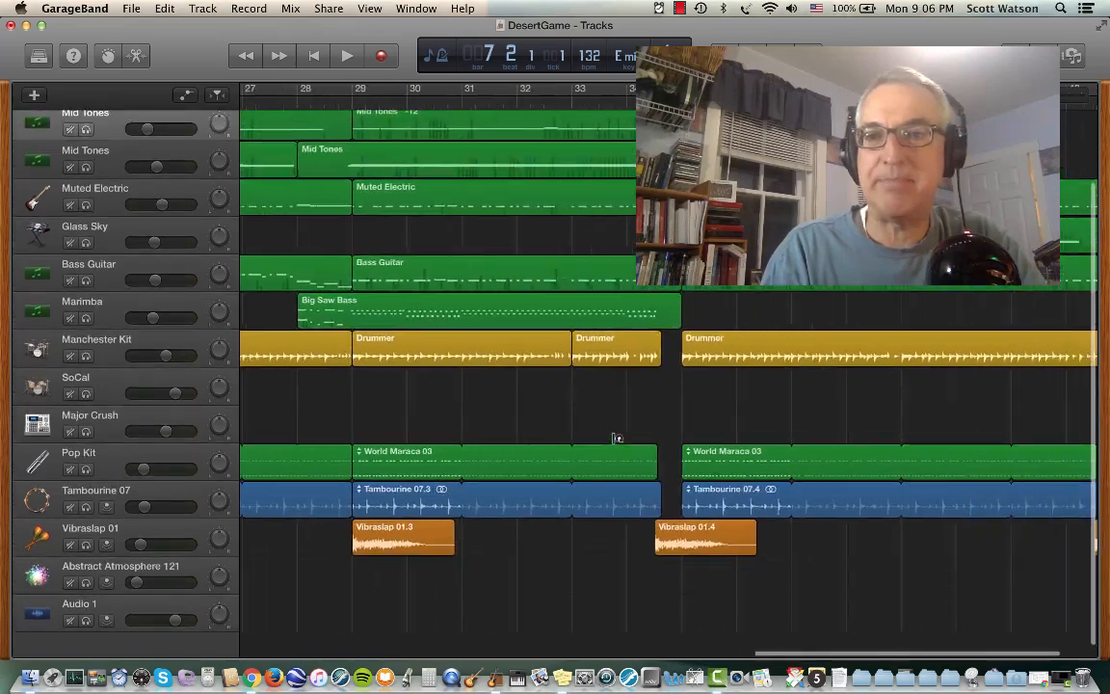
scroll(617, 438, left, 4)
scroll(613, 438, left, 15)
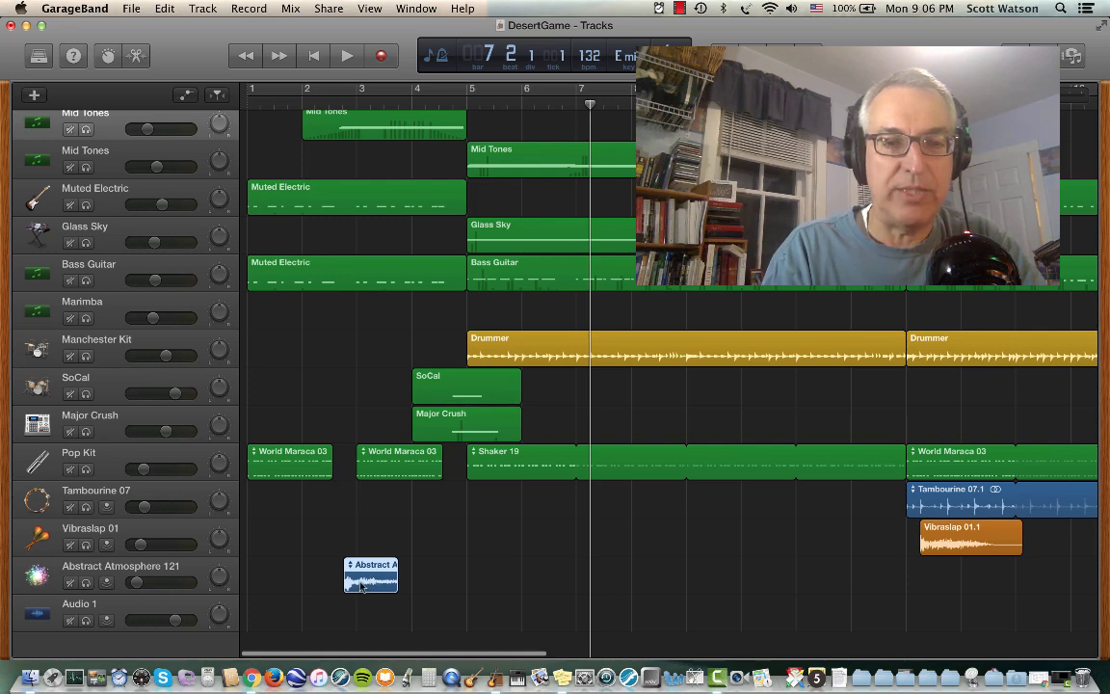
drag(361, 583, 436, 549)
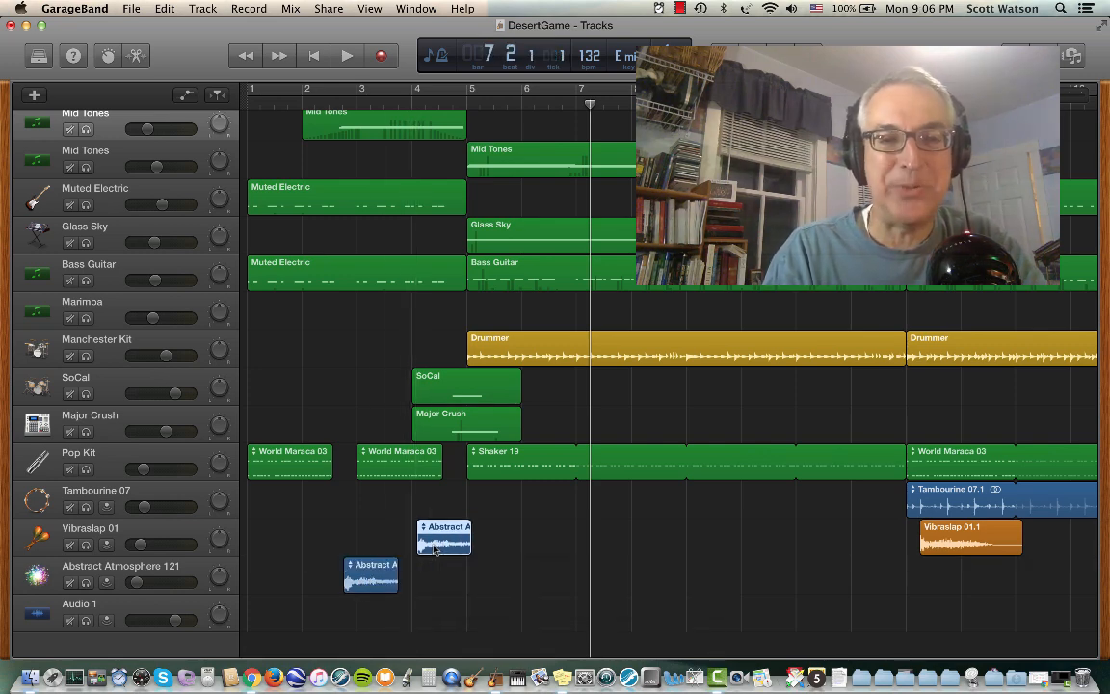
key(super+z)
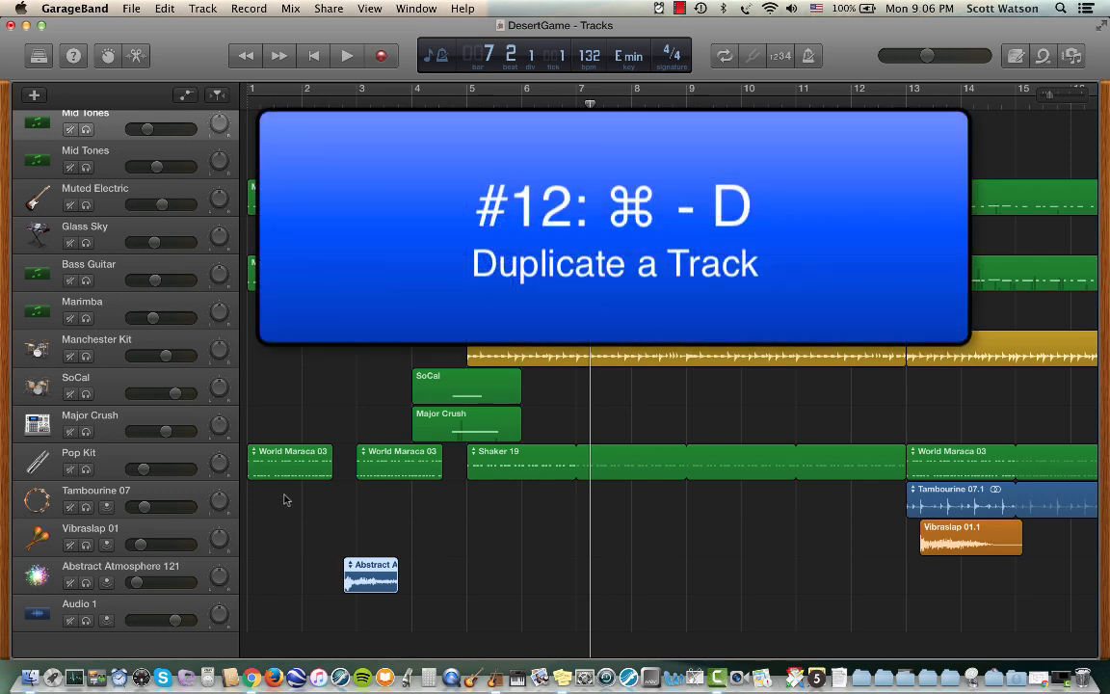
Show the Smart Controls of the Audio 1 track to examine its compressor and EQ settings, and hide them again.
click(142, 605)
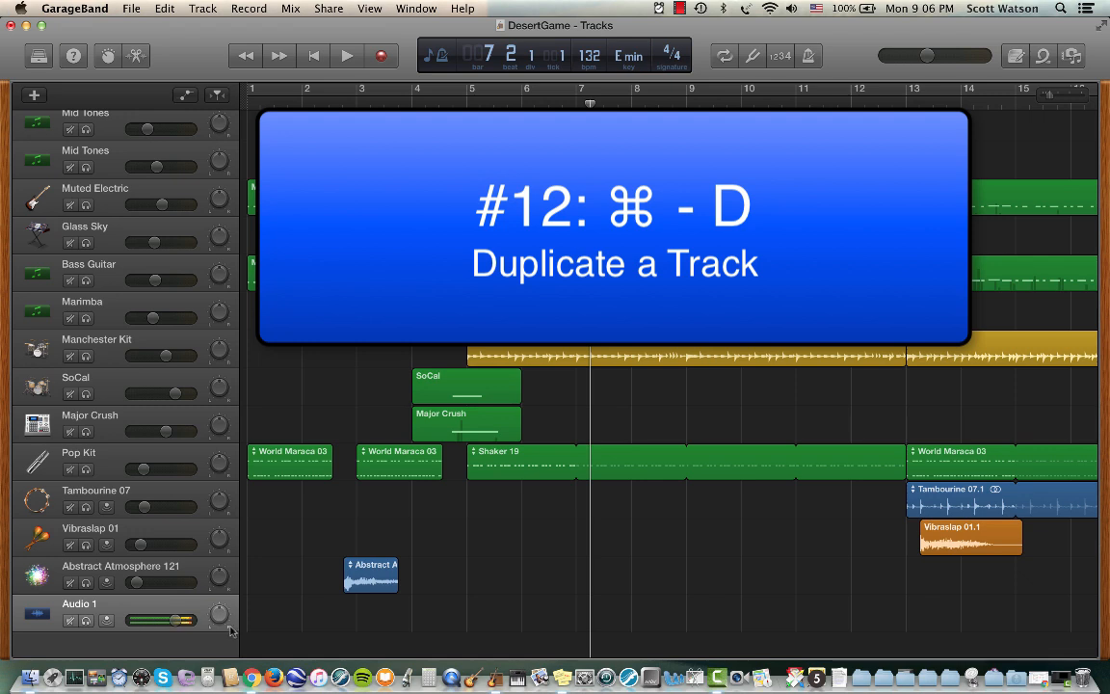
click(108, 55)
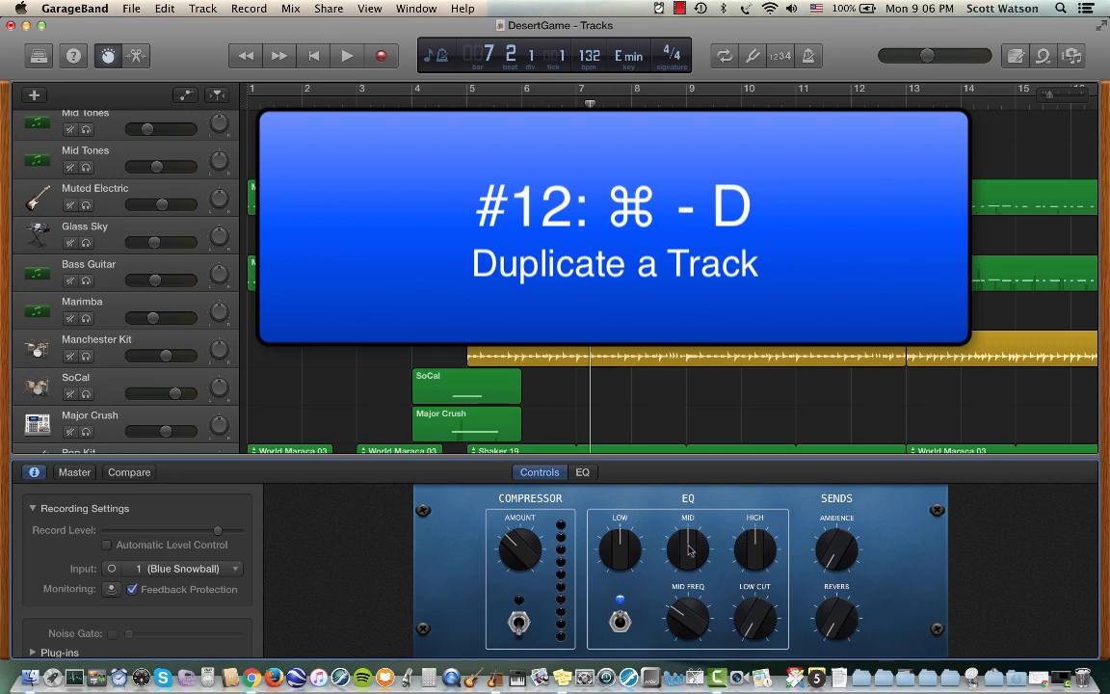
click(103, 56)
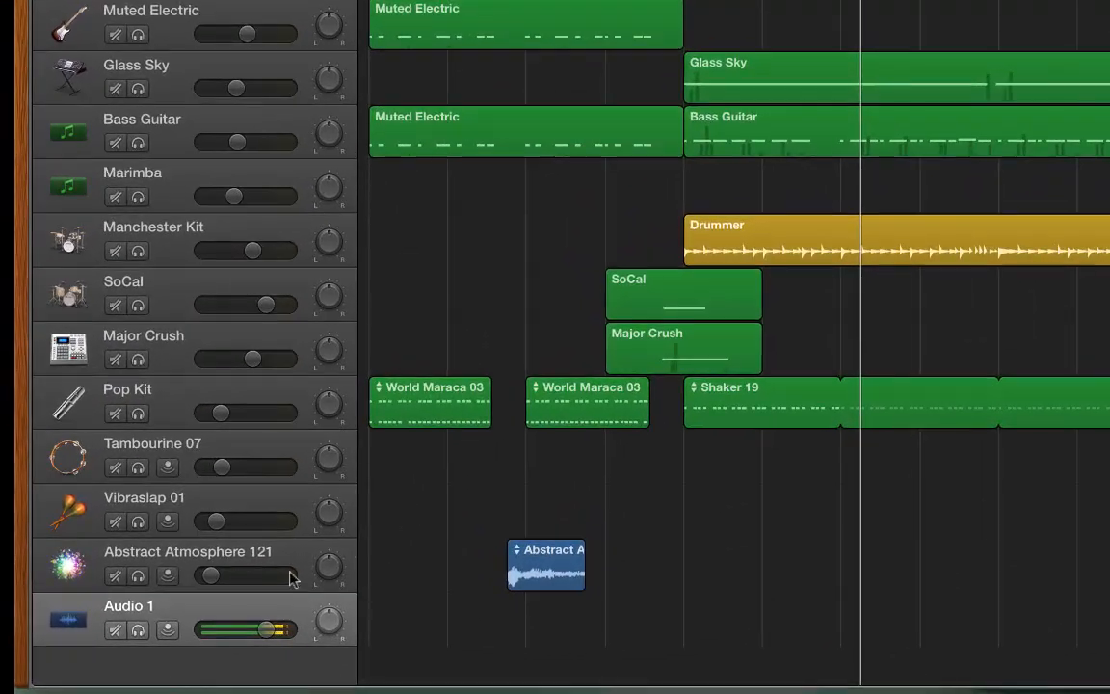
Duplicate the Audio 1 track.
key(super+d)
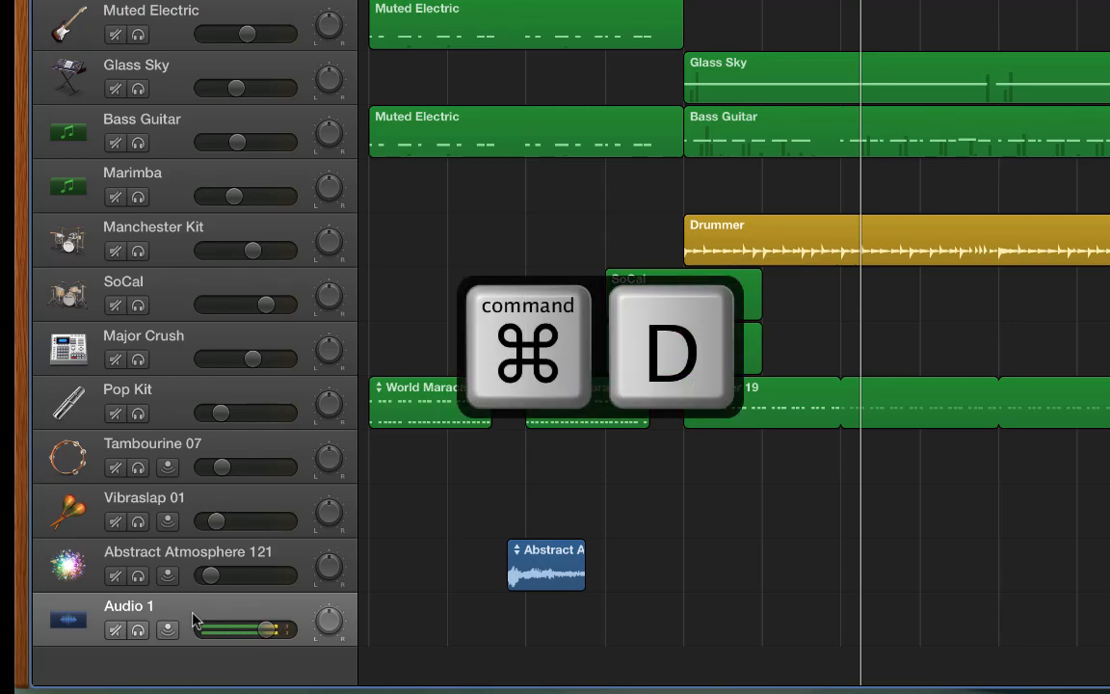
key(super+d)
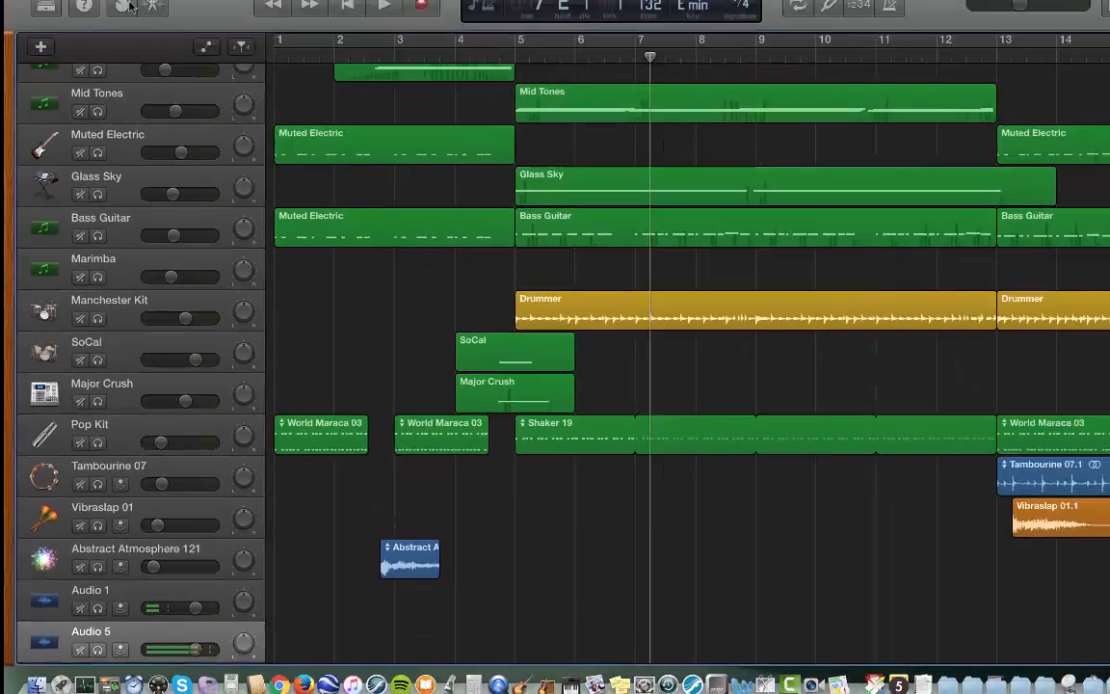
Check the duplicate track's Smart Controls against the original's settings and delete the duplicate track.
click(108, 56)
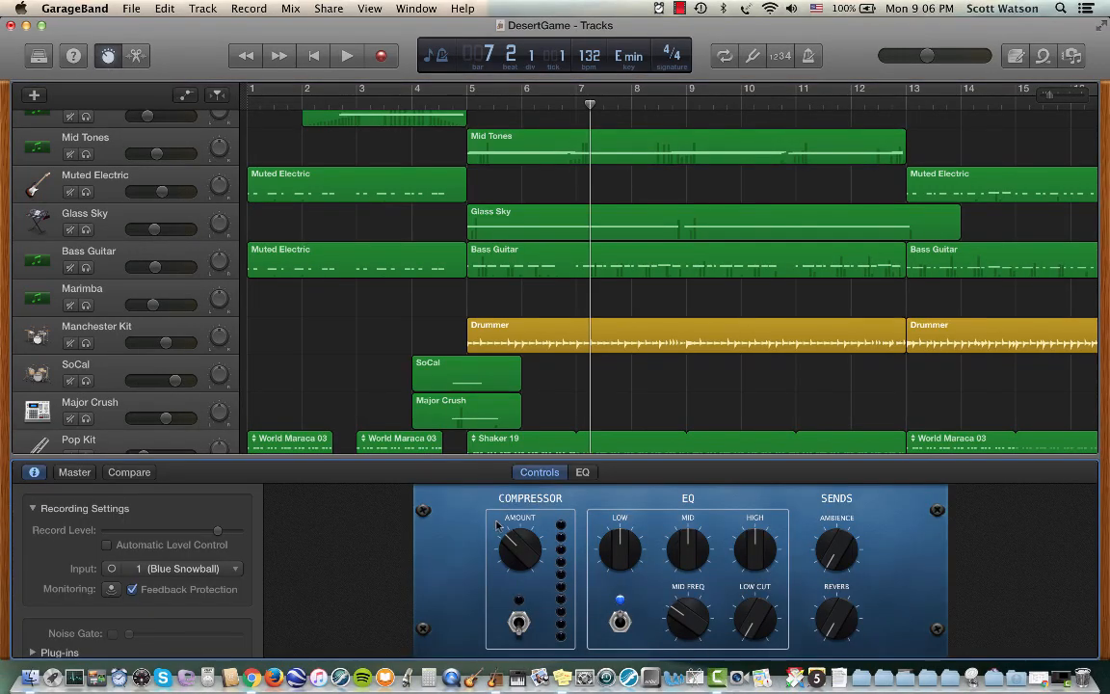
click(108, 57)
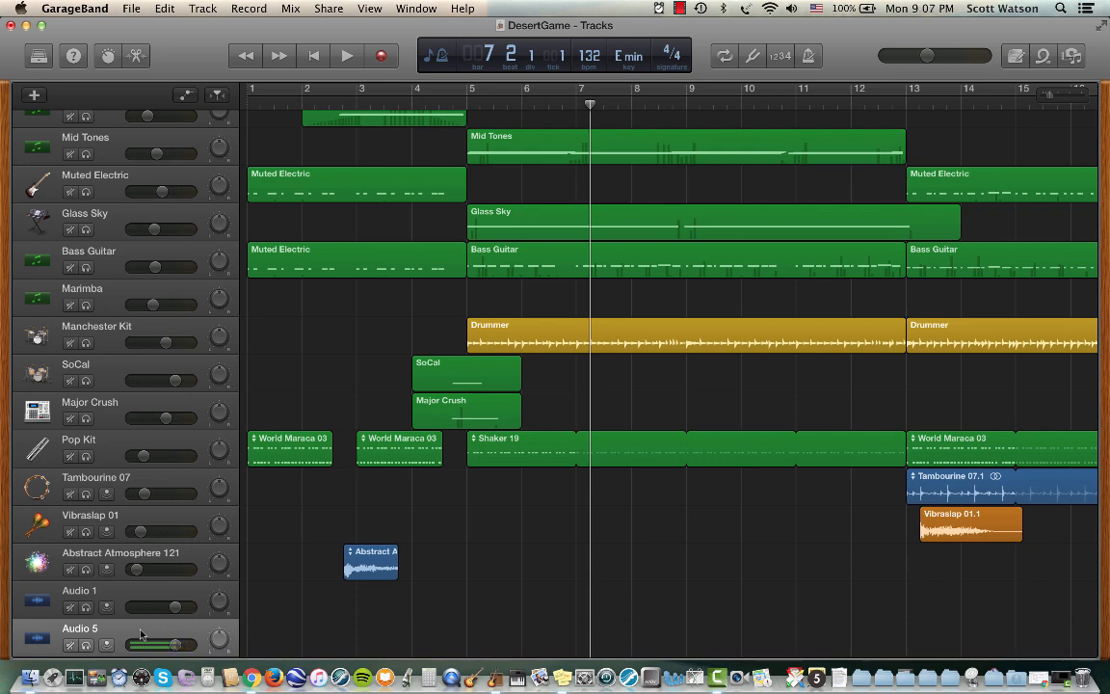
key(super+BackSpace)
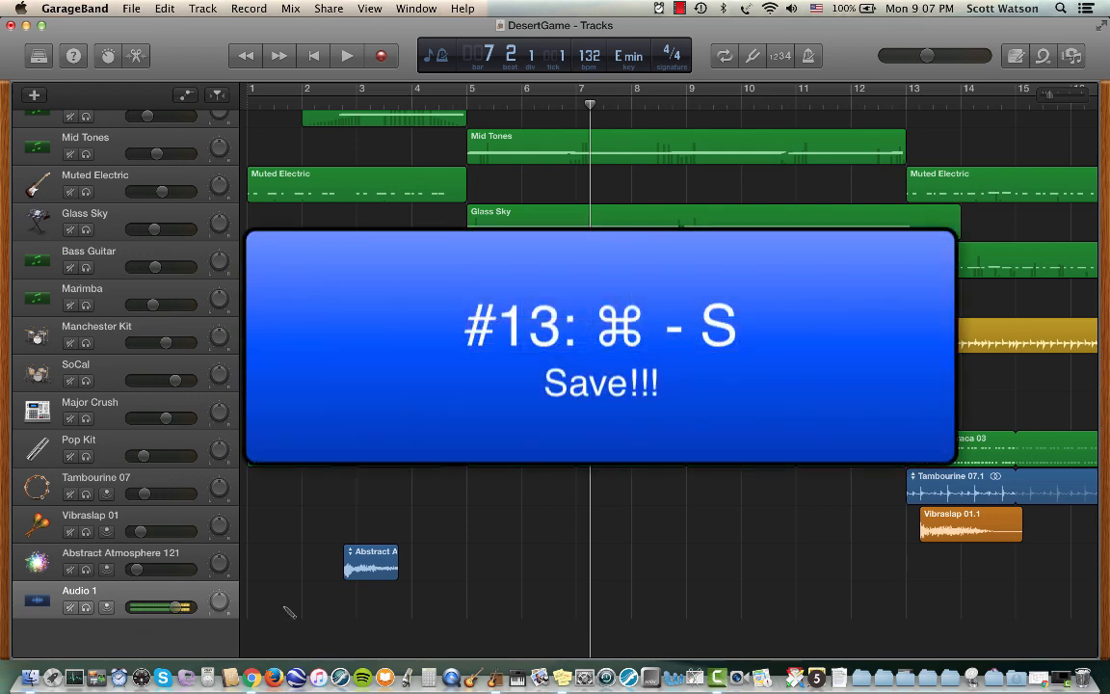
Save the DesertGame project and look up the shortcut for quitting the application.
click(130, 10)
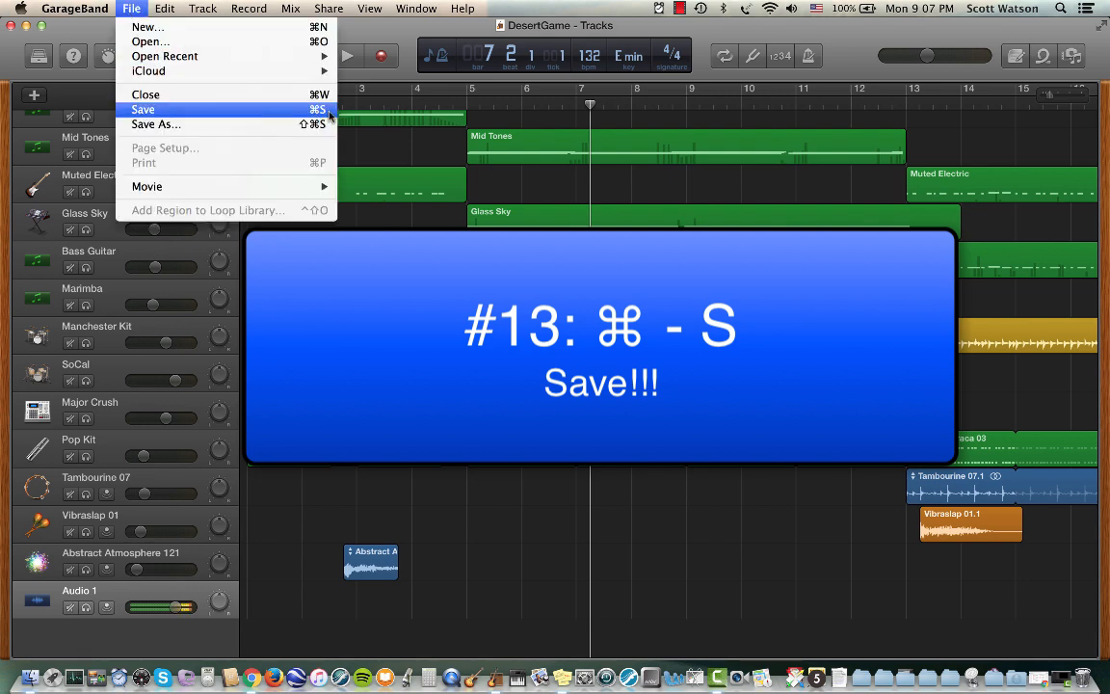
click(329, 112)
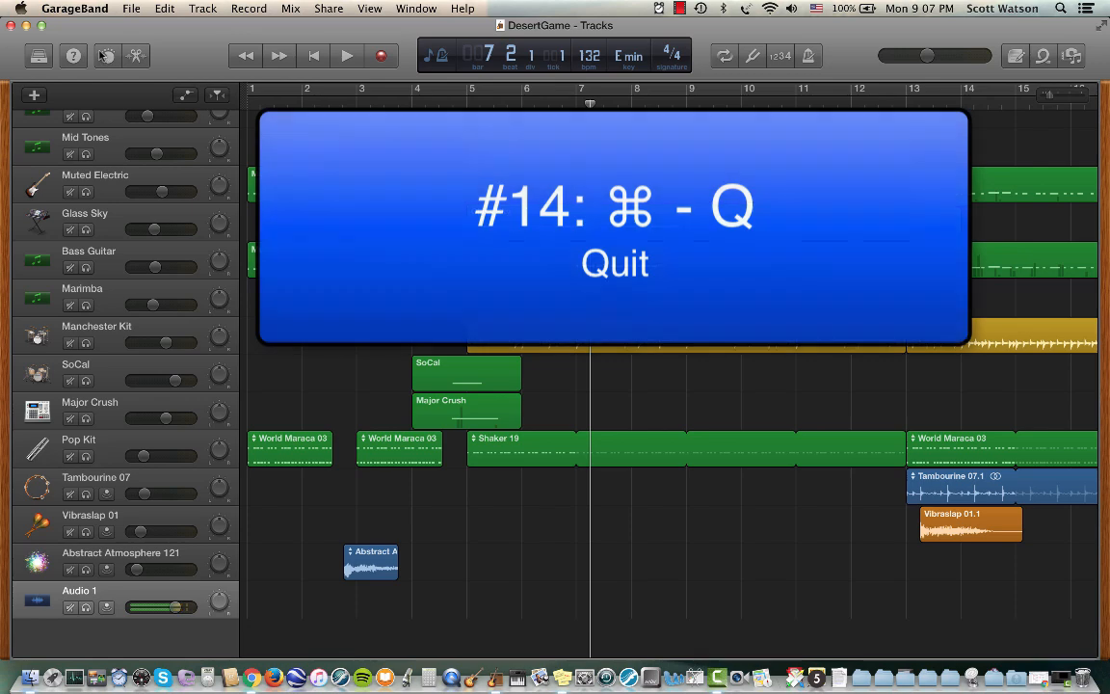
click(85, 8)
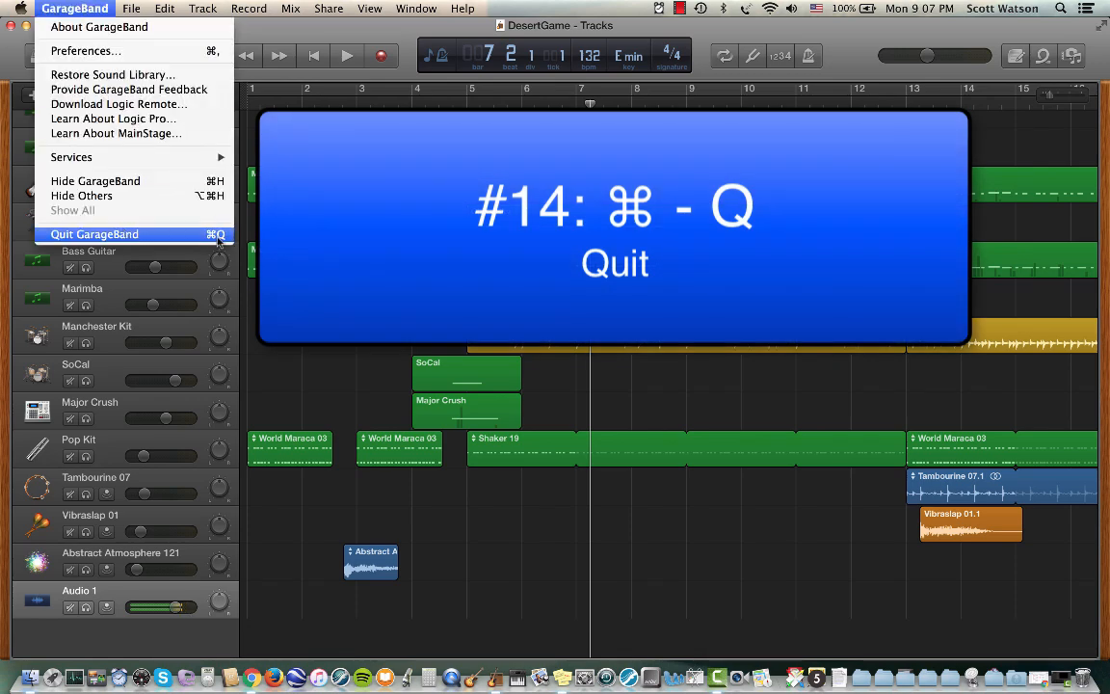
click(312, 356)
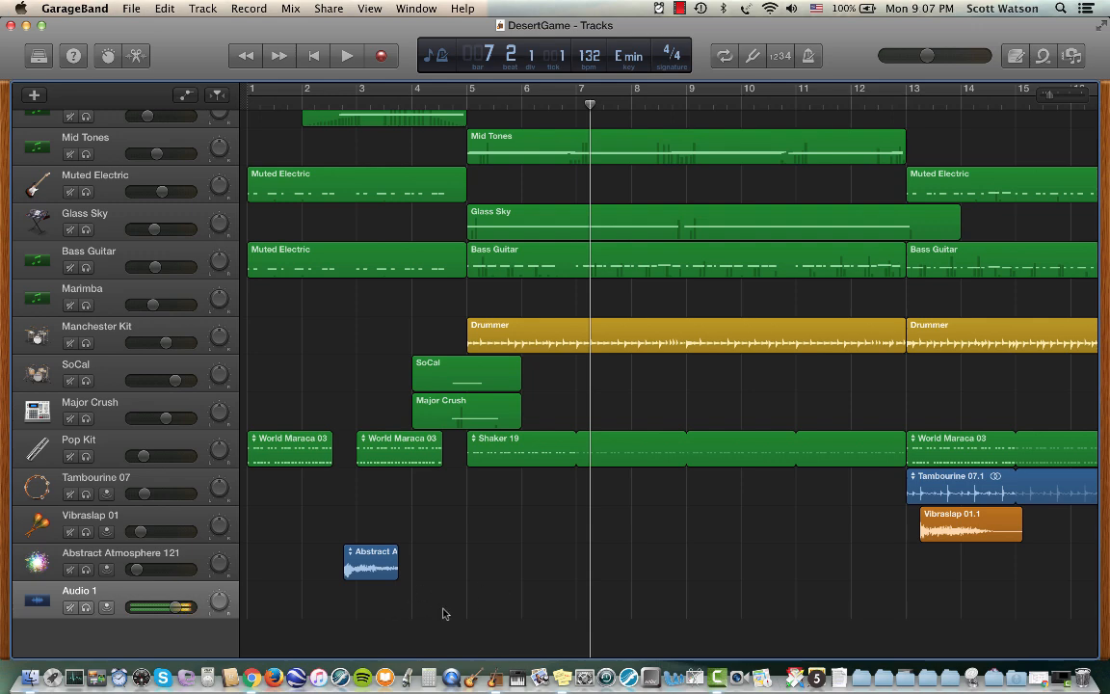
Delete the Audio 1 track and undo the deletion.
key(super+BackSpace)
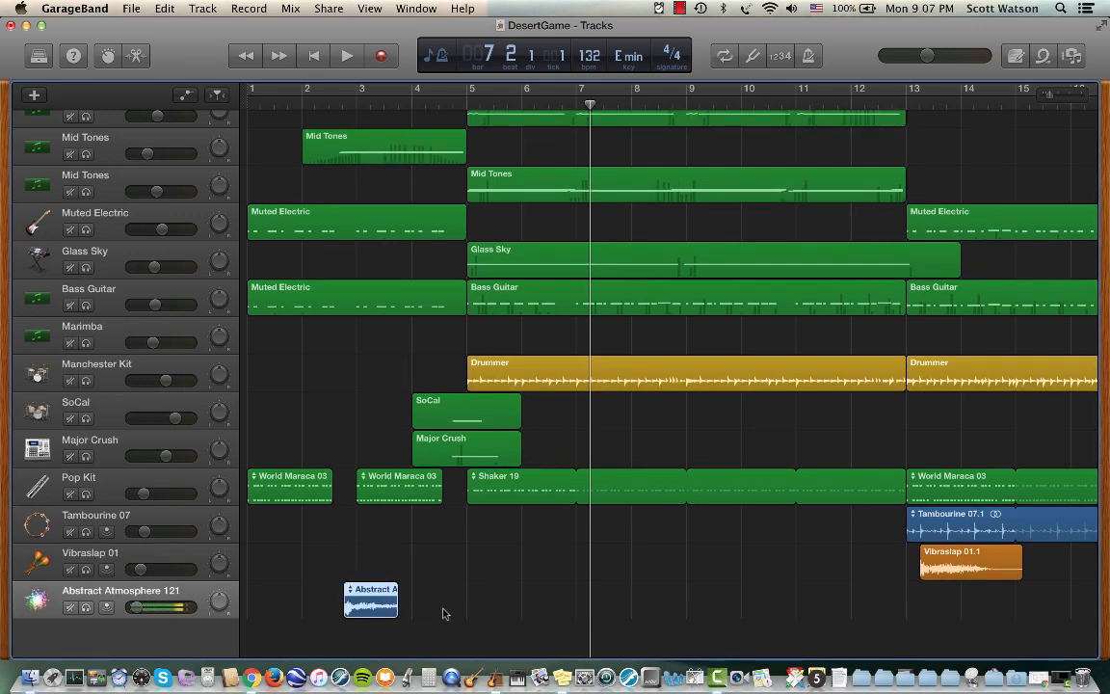
key(super+z)
scroll(442, 588, down, 2)
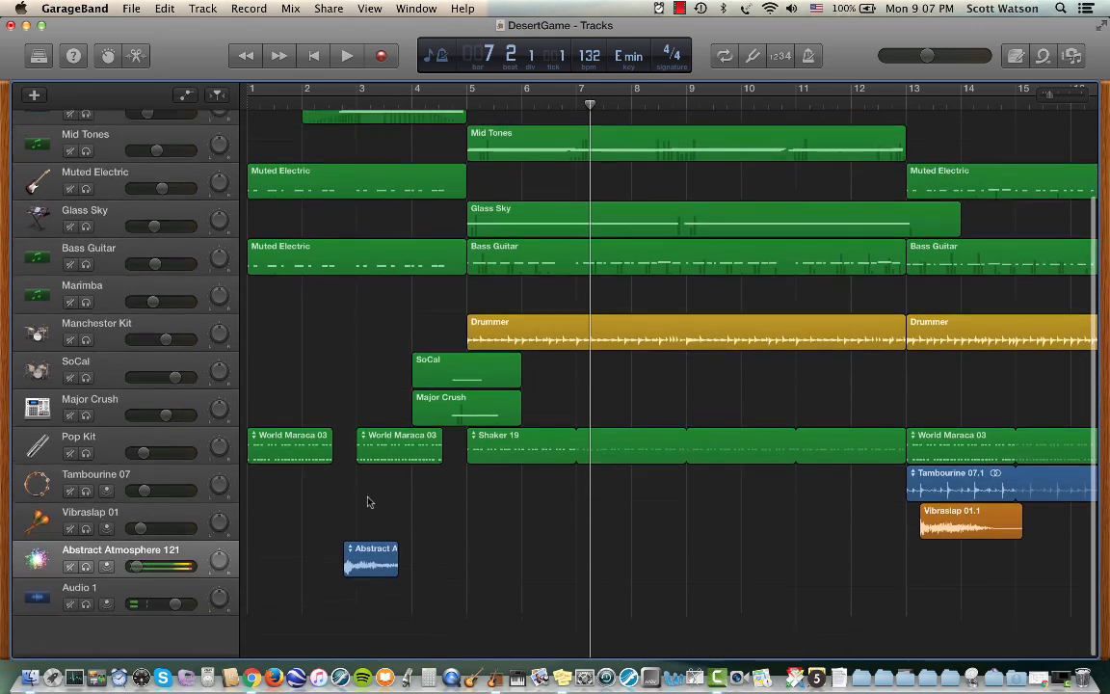
Try to delete the Bass Guitar track with its regions, but cancel the deletion and clear the selection.
click(113, 264)
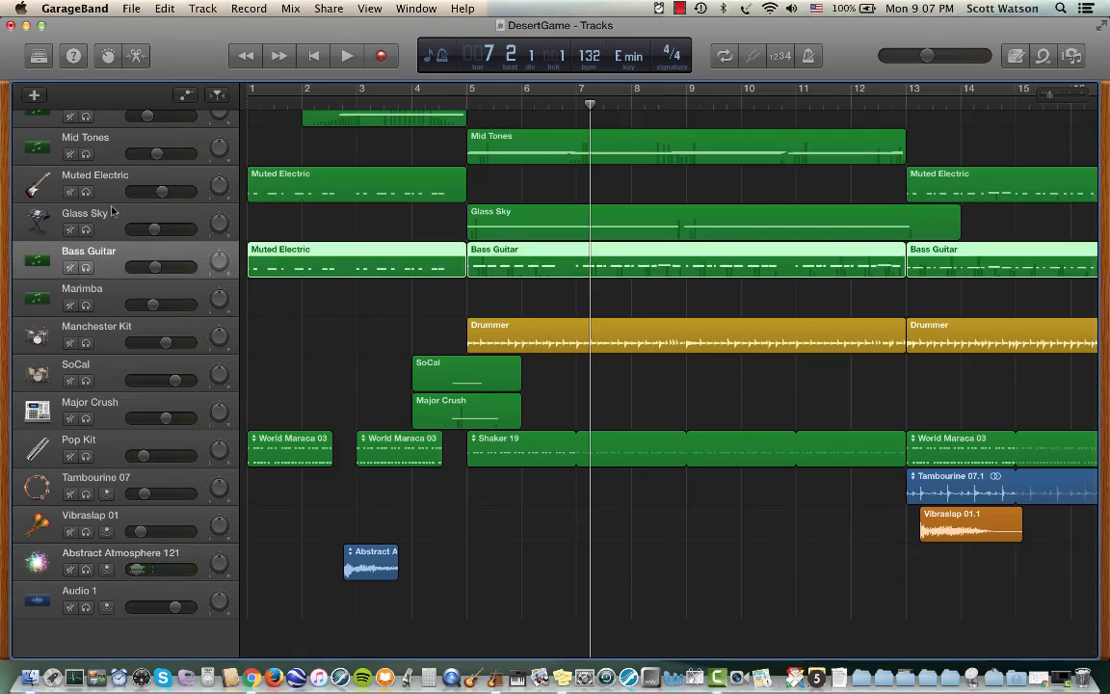
key(super+BackSpace)
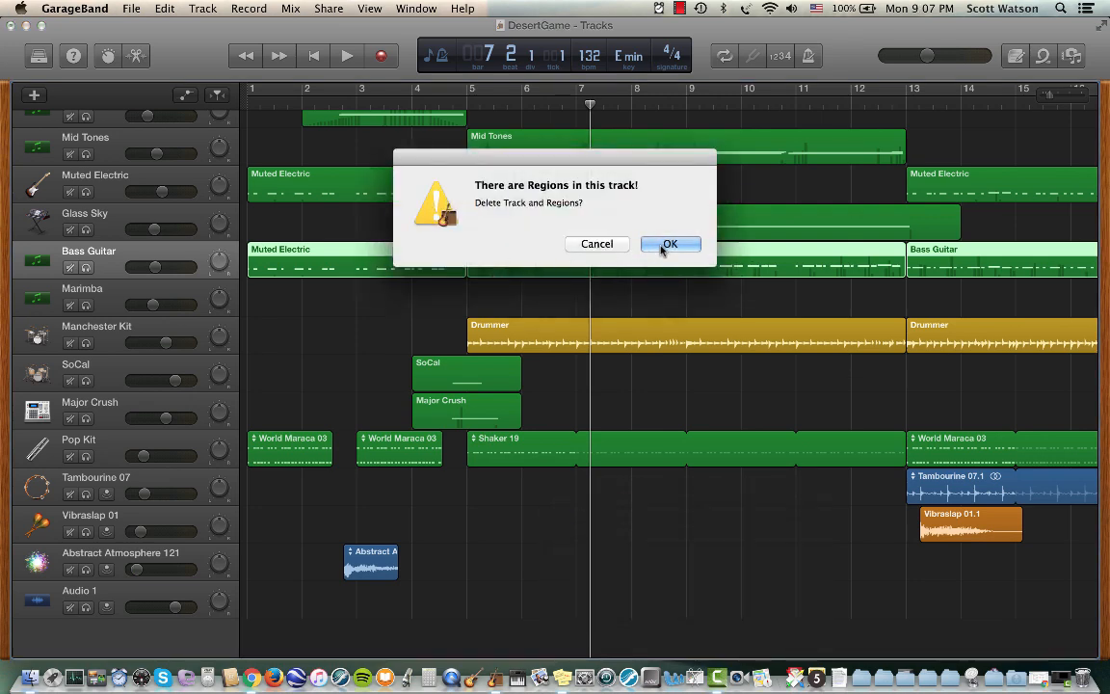
click(597, 245)
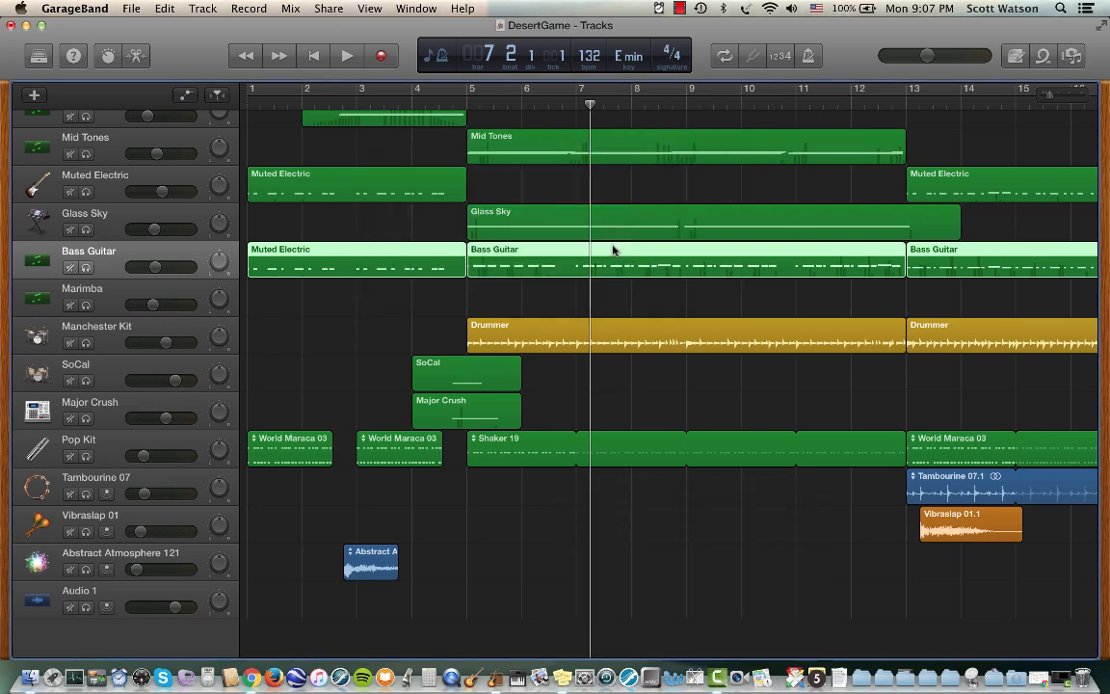
click(304, 316)
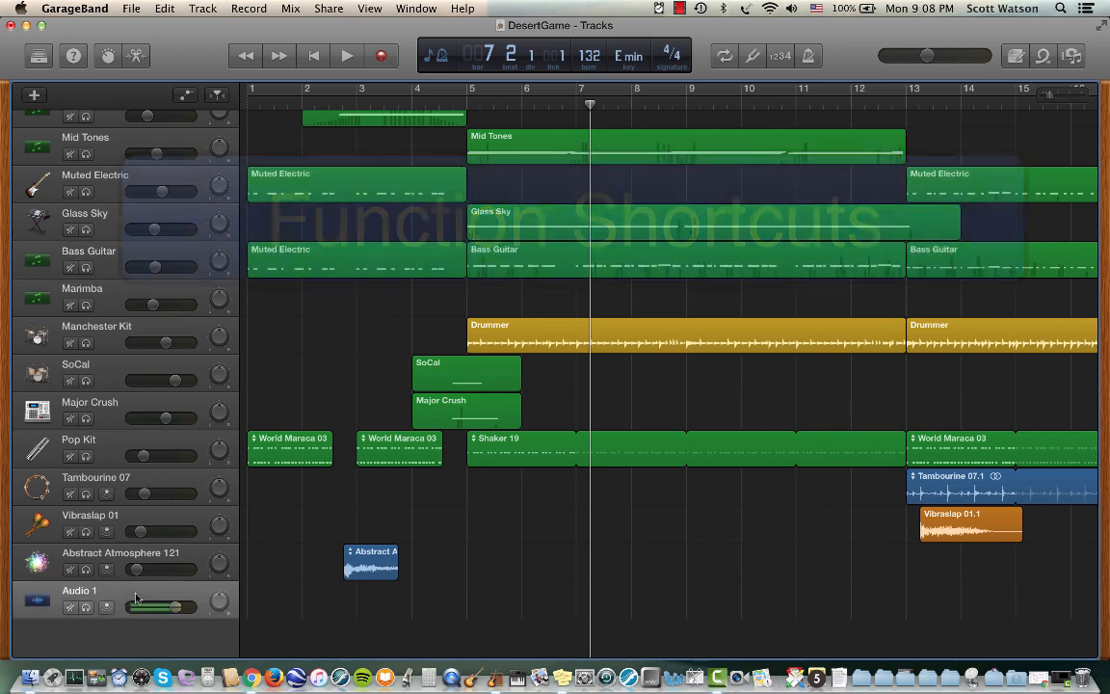
Turn on the count-in and metronome, and record about one and a half bars on the Audio 1 track from bar 1.
click(782, 56)
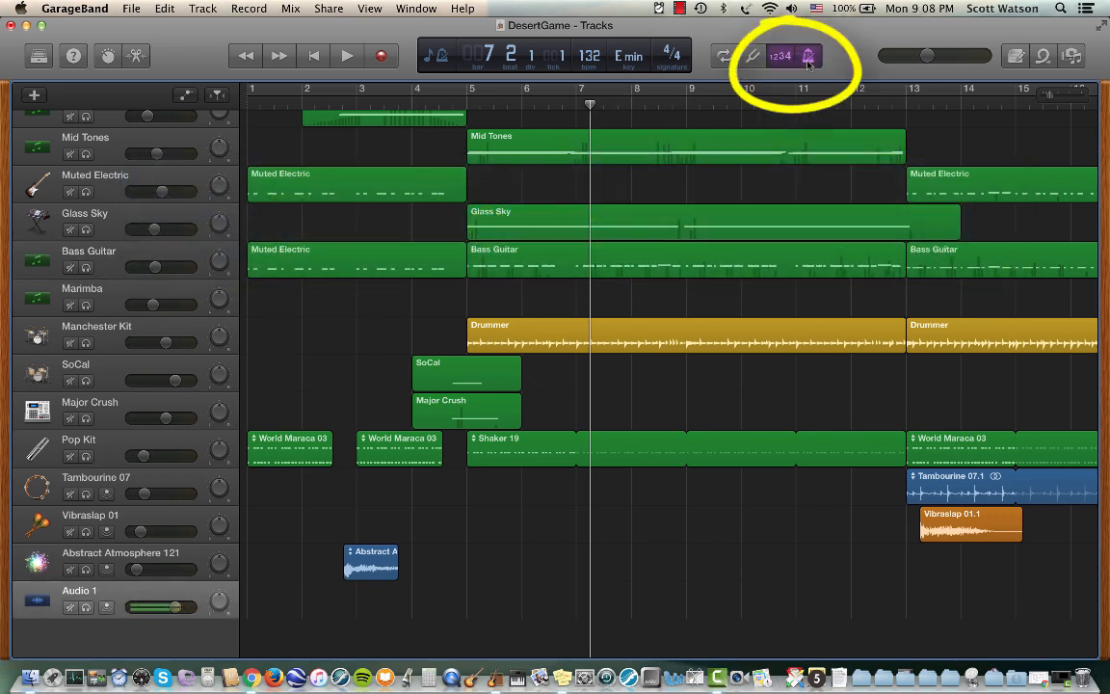
key(Return)
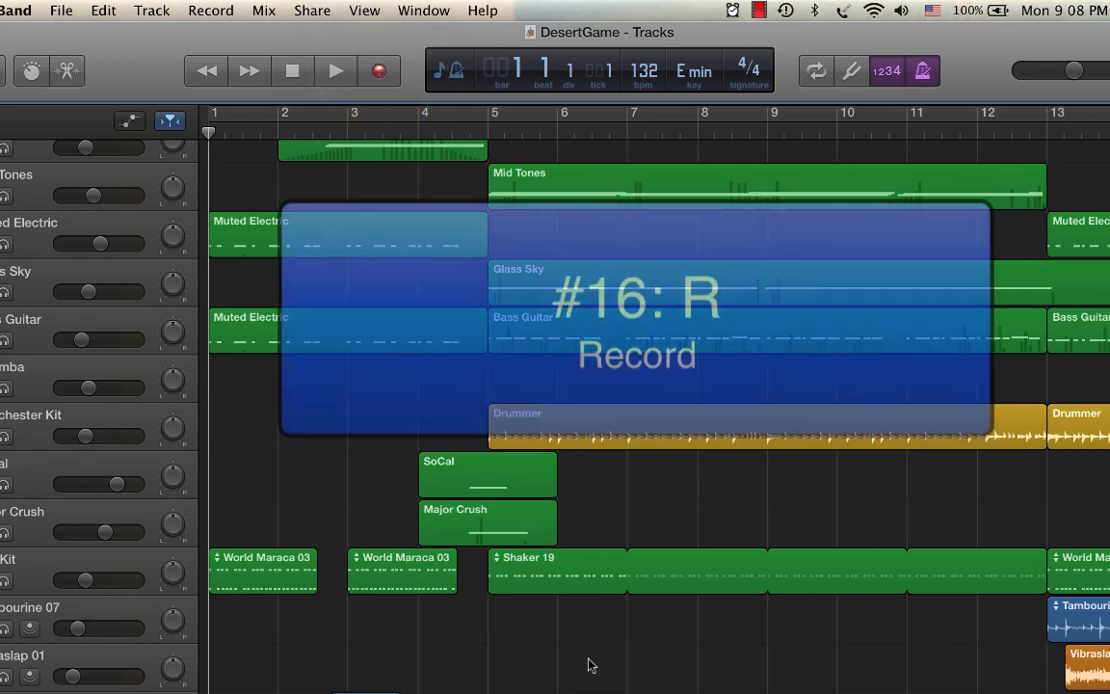
key(r)
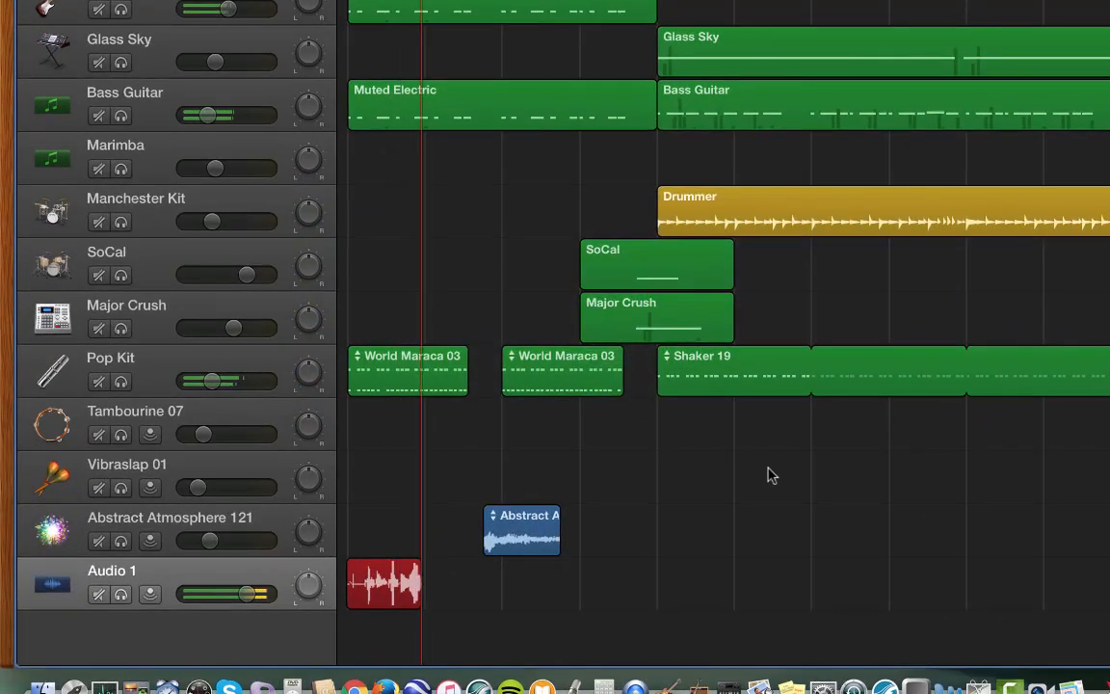
key(space)
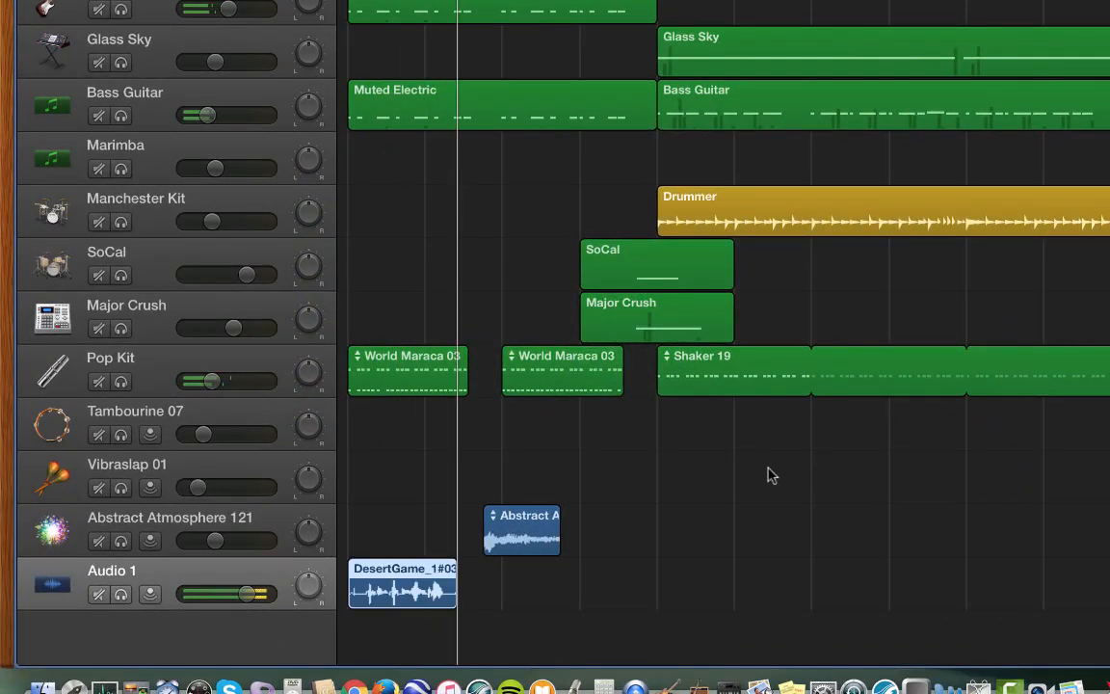
Play the new Audio 1 recording soloed from the start, then turn its solo off and delete the recorded region.
key(Return)
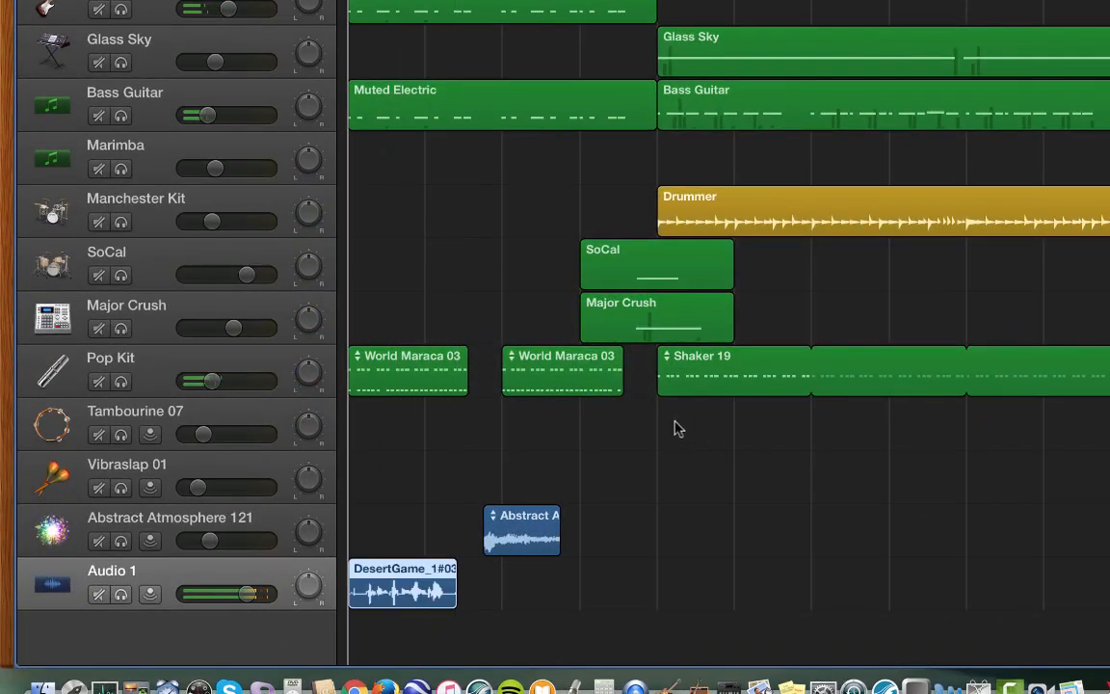
click(121, 596)
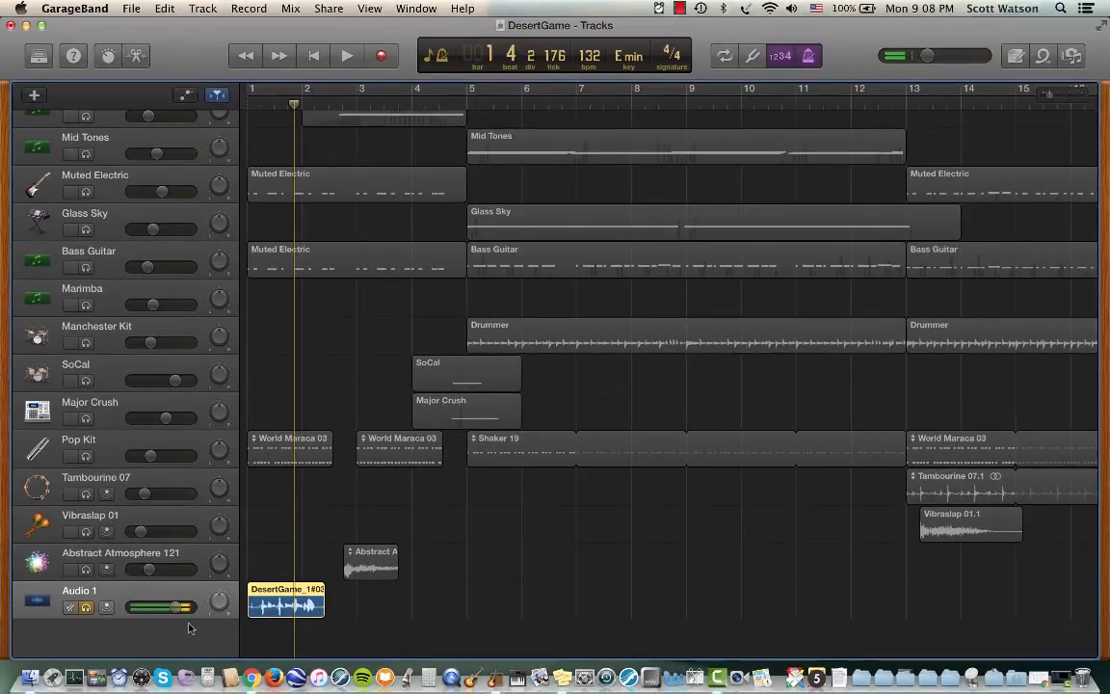
click(86, 607)
key(Delete)
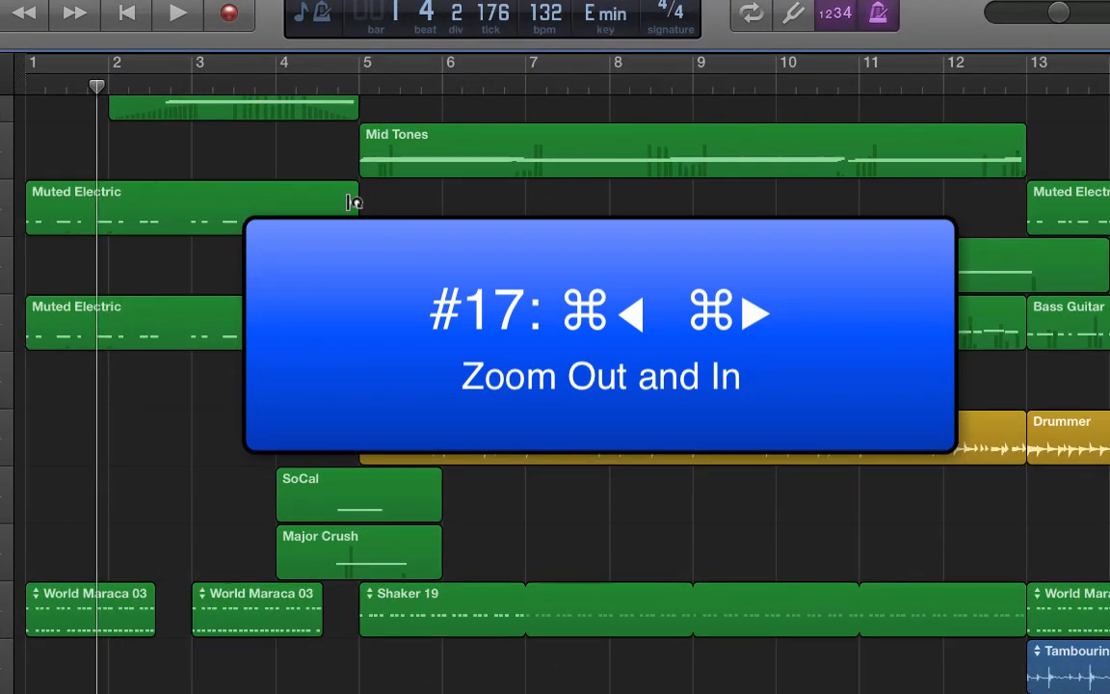
Zoom the timeline out horizontally until the whole arrangement past bar 41 fits in view.
scroll(316, 193, up, 2)
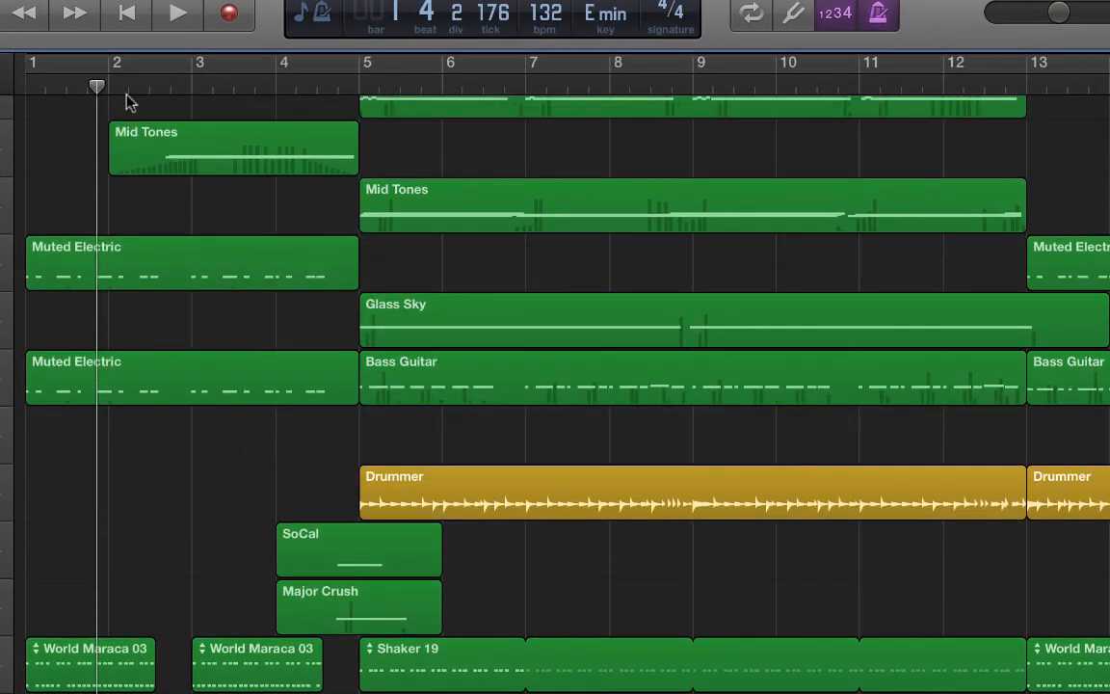
key(super+Left)
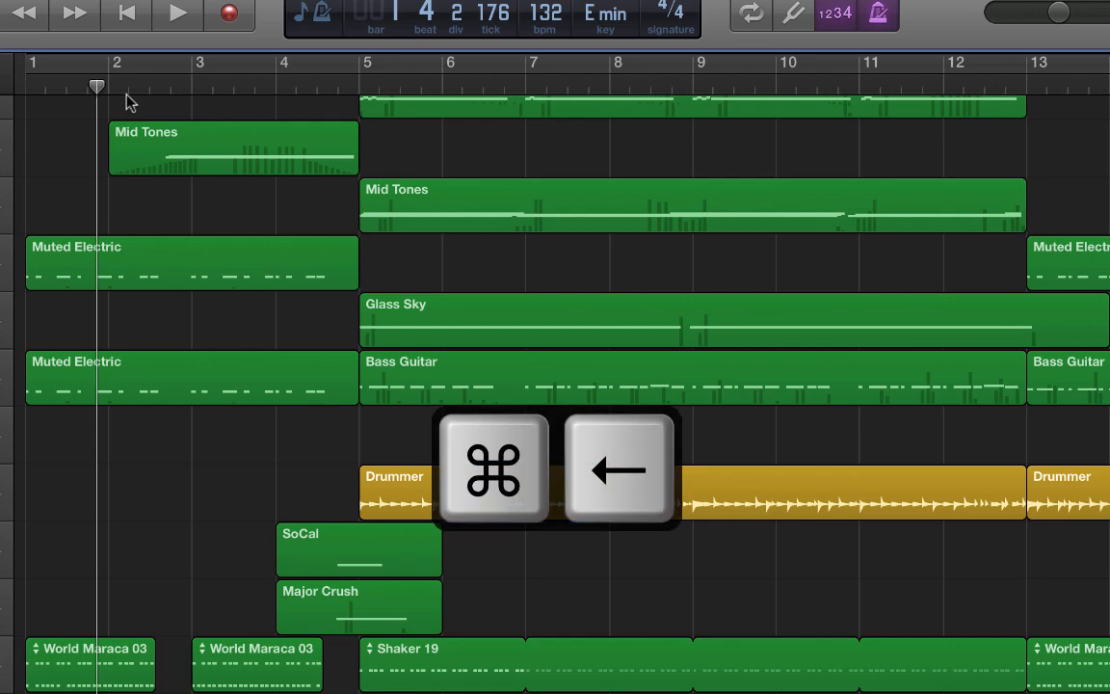
key(super+Left)
key(super+Left)
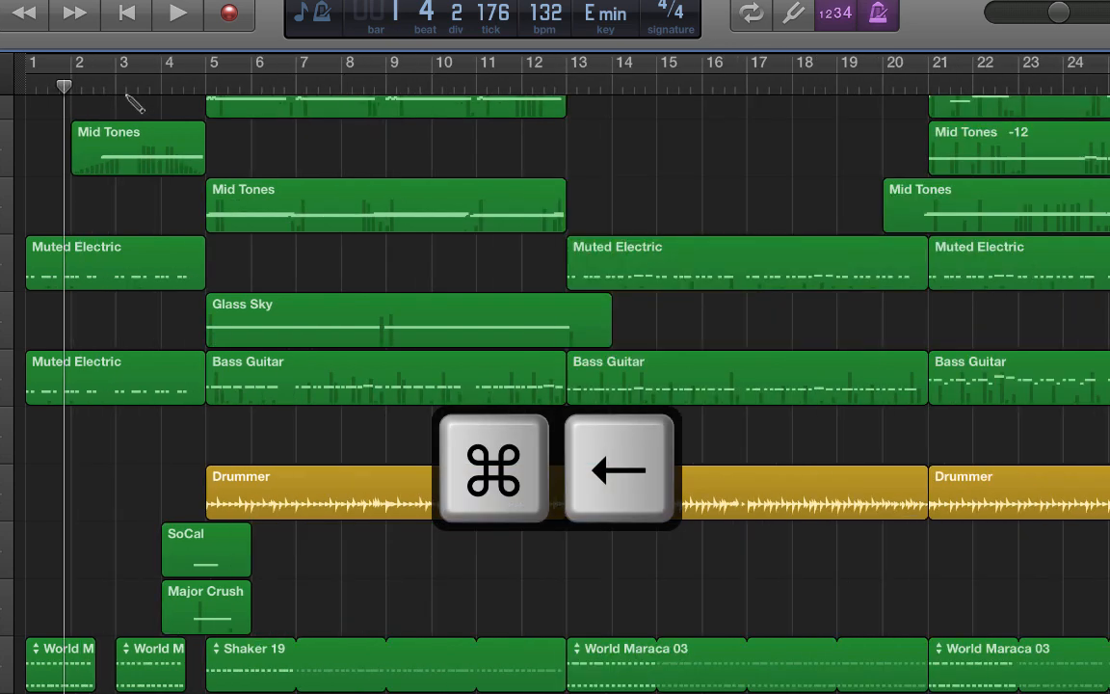
key(super+Left)
key(super+Left)
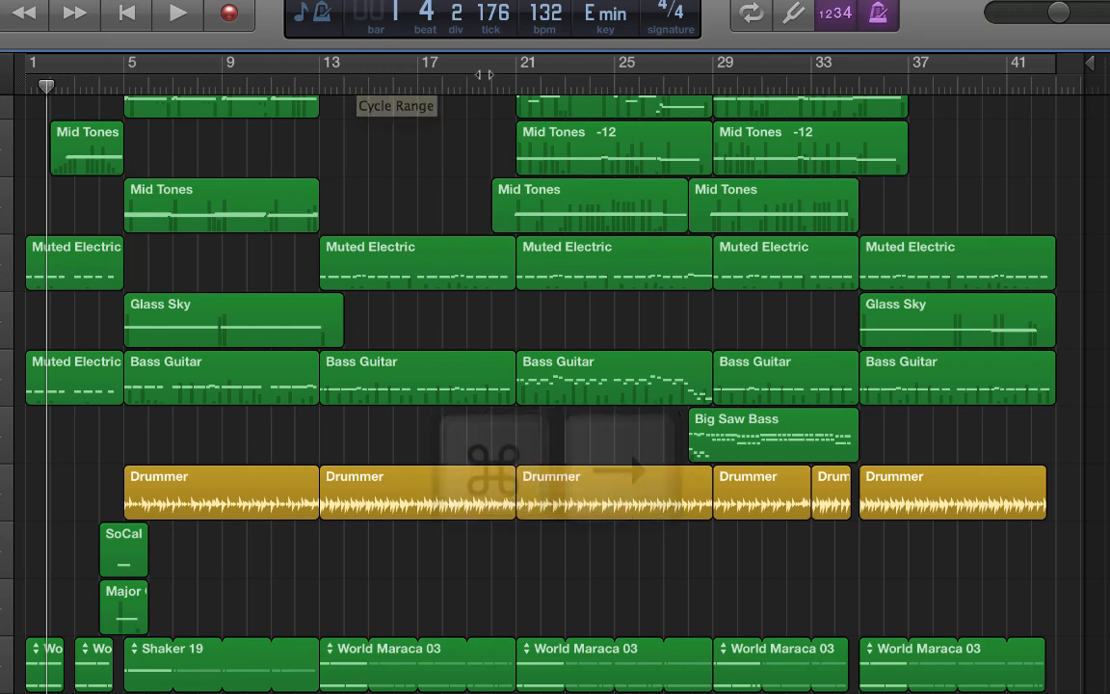
Zoom the timeline in horizontally until only about bars 1 to 5 fill the view.
key(super+Right)
key(super+Right)
key(super+Right)
key(super+Right)
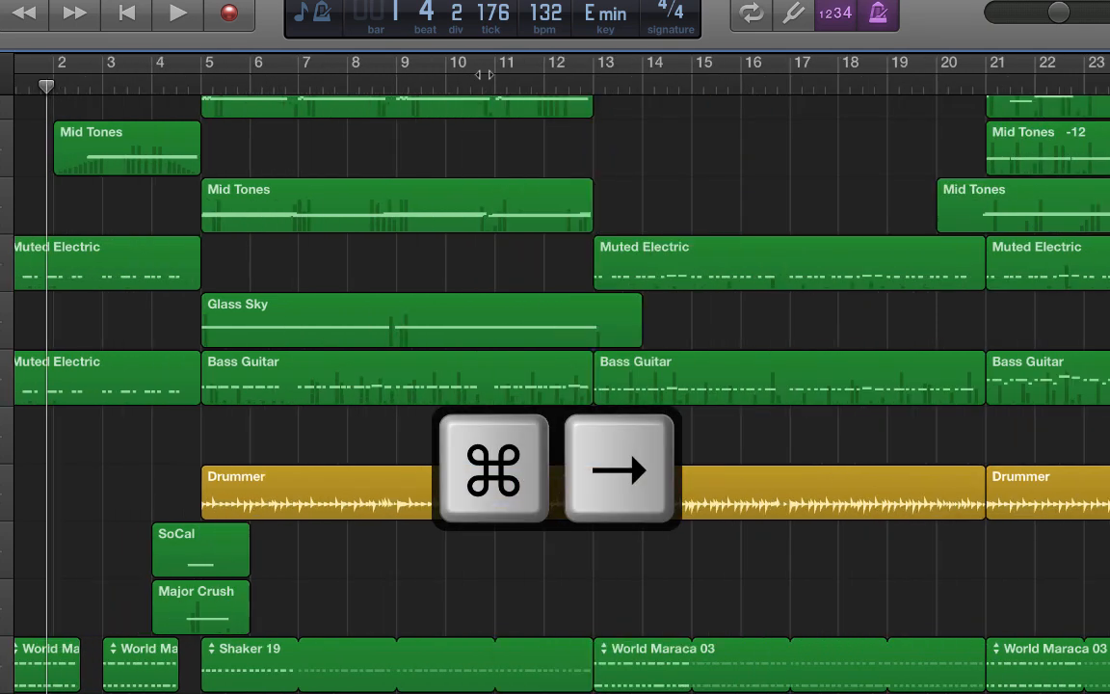
key(super+Right)
key(super+Right)
key(super+Right)
key(super+Right)
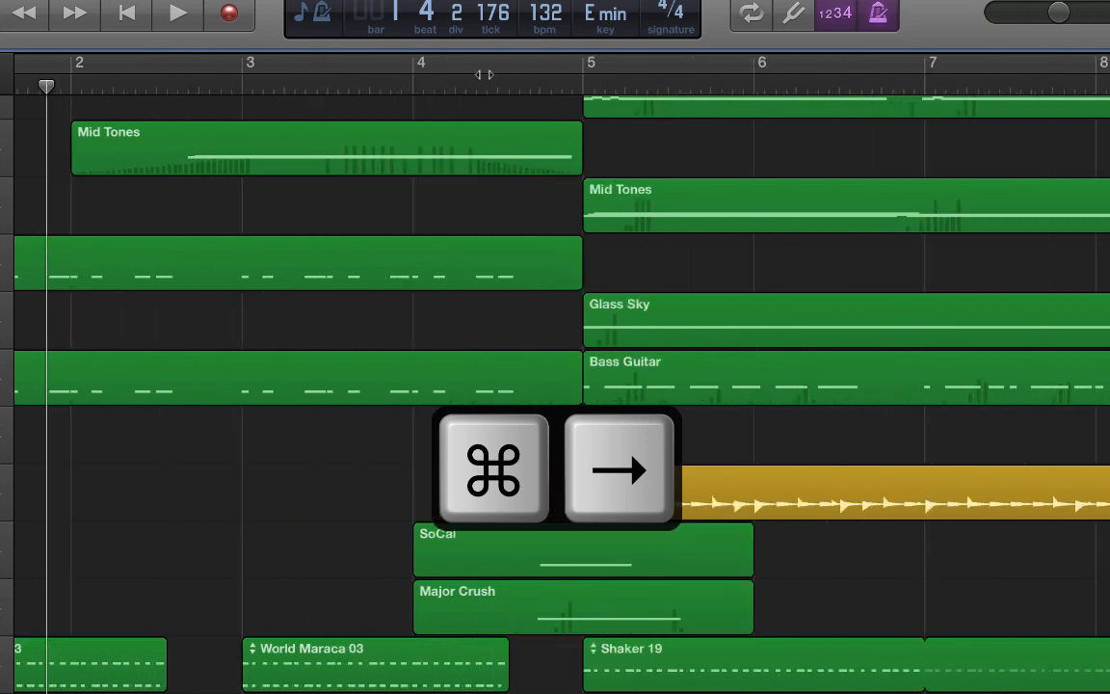
scroll(755, 153, left, 5)
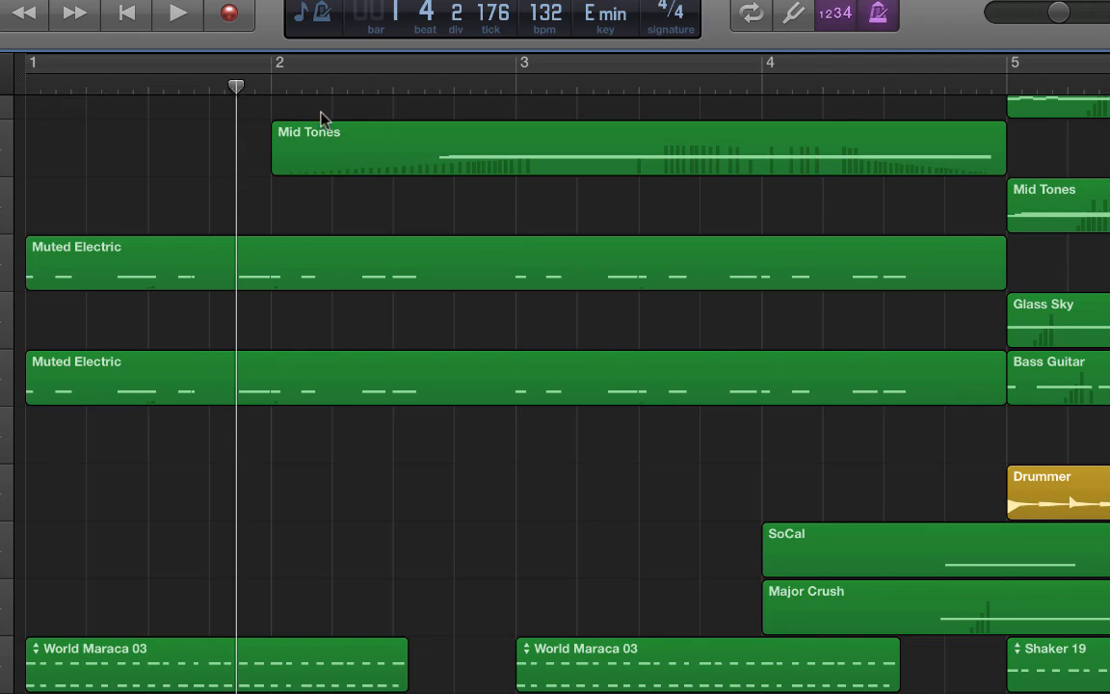
Zoom in on the area around bars 2 to 4, and zoom back out to about bars 1 to 15.
key(super+Right)
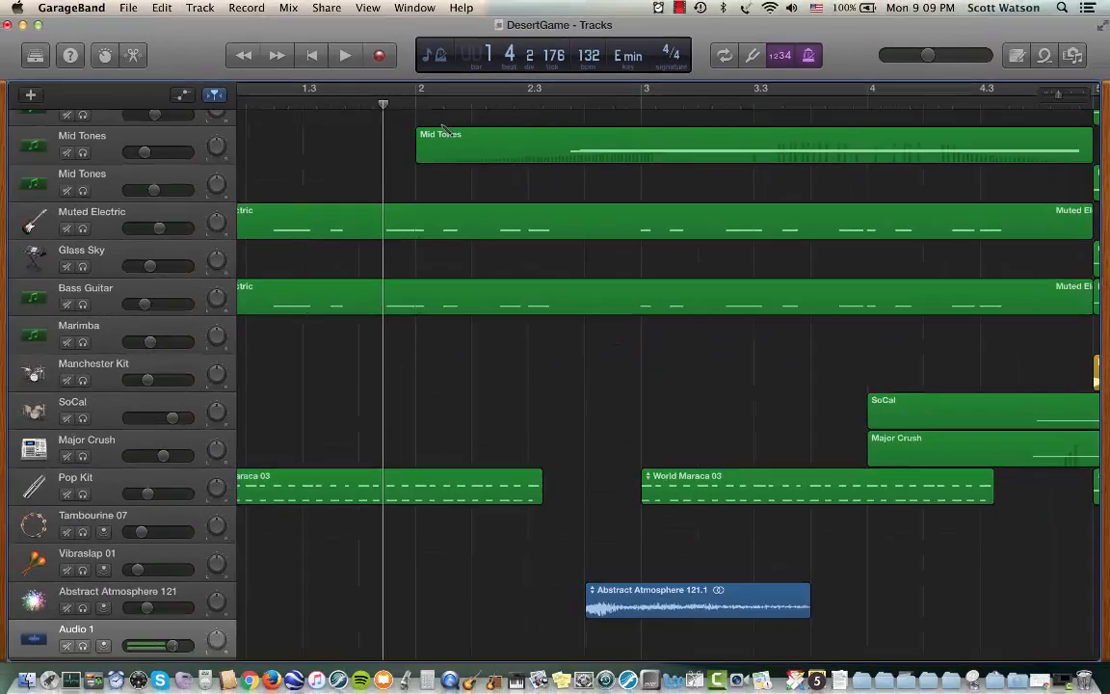
key(super+Left)
key(super+Left)
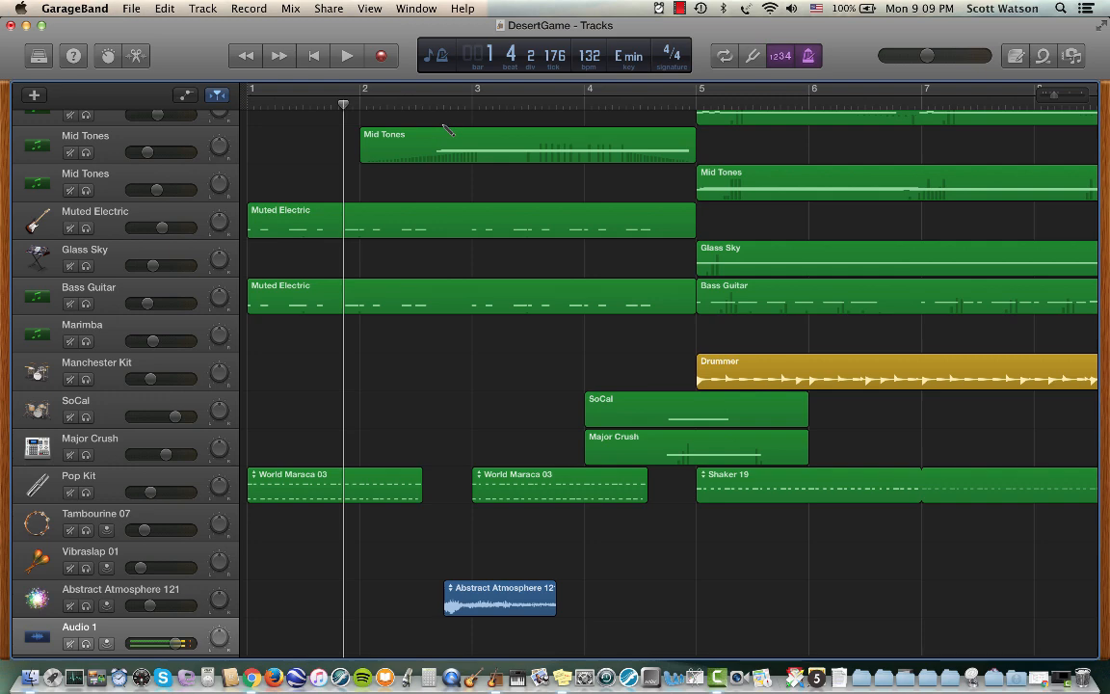
key(super+Left)
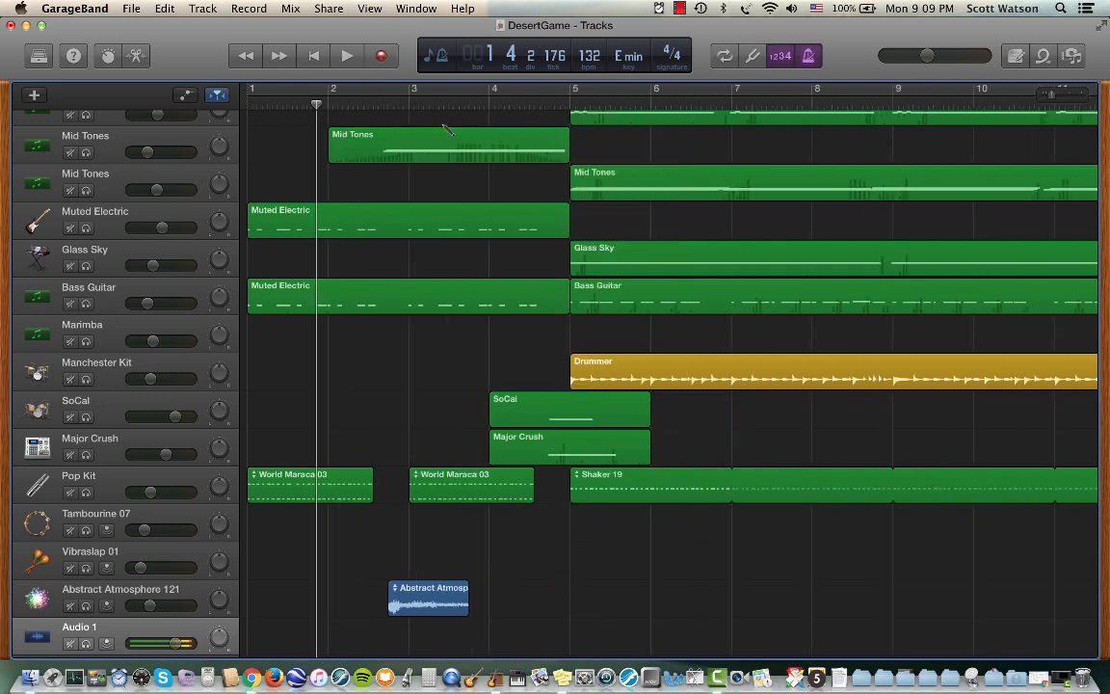
key(super+Left)
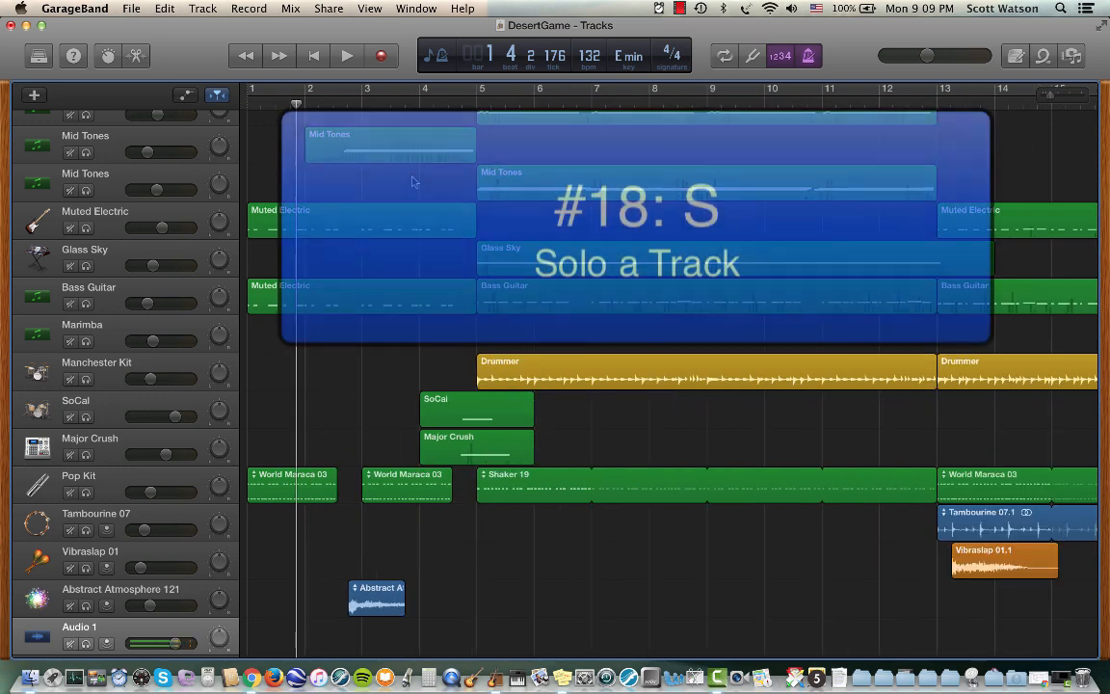
Select the Pop Kit track and toggle its solo on and off.
scroll(185, 414, down, 1)
scroll(185, 415, down, 2)
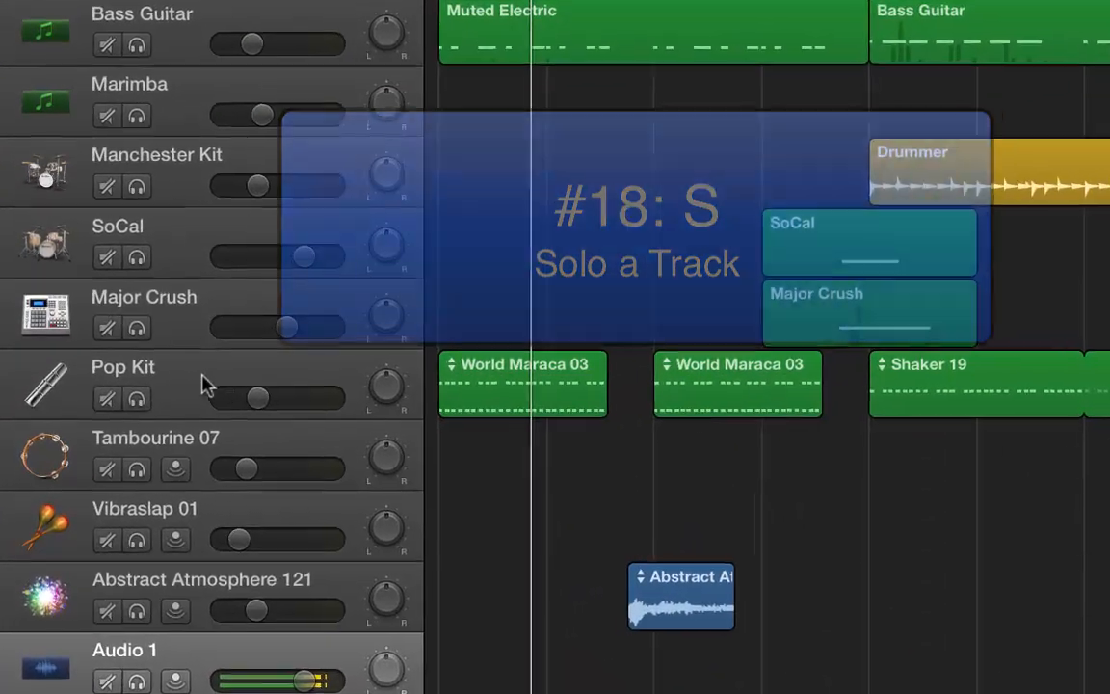
click(155, 417)
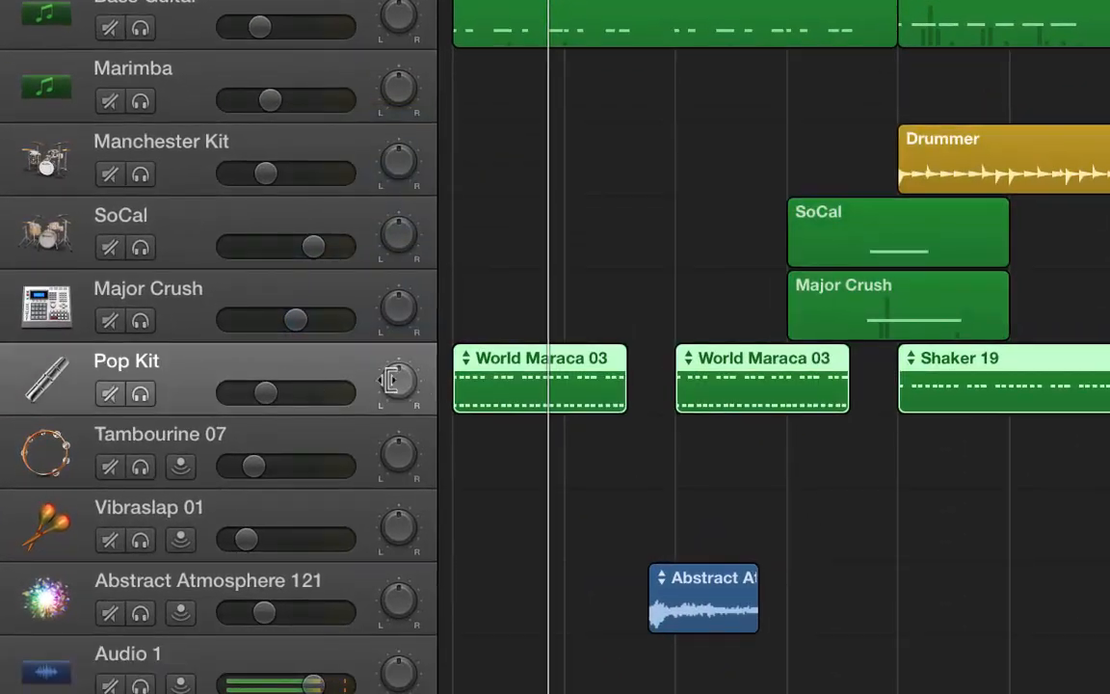
click(140, 394)
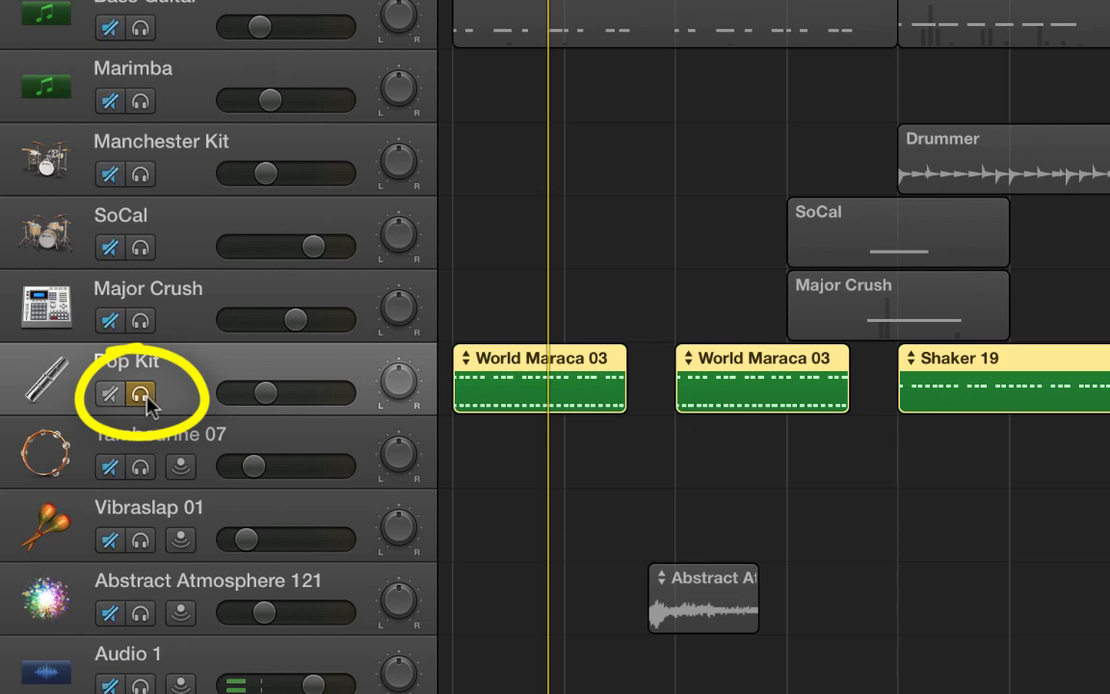
key(s)
key(s)
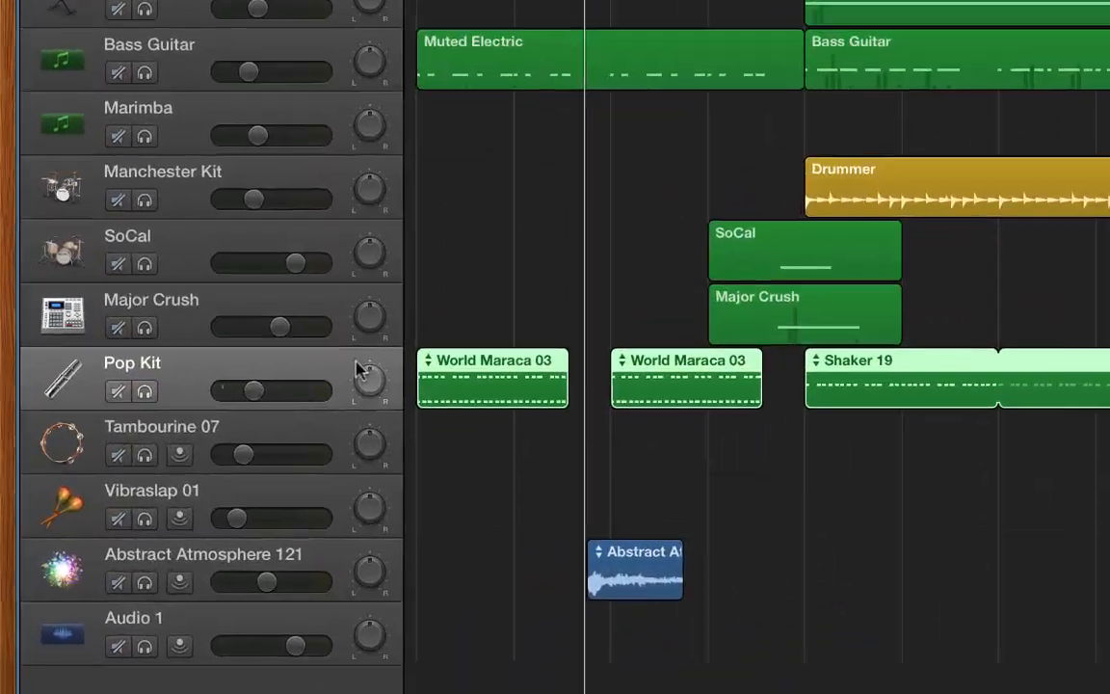
Mute the Pop Kit track, play a few bars without it, and unmute it.
key(m)
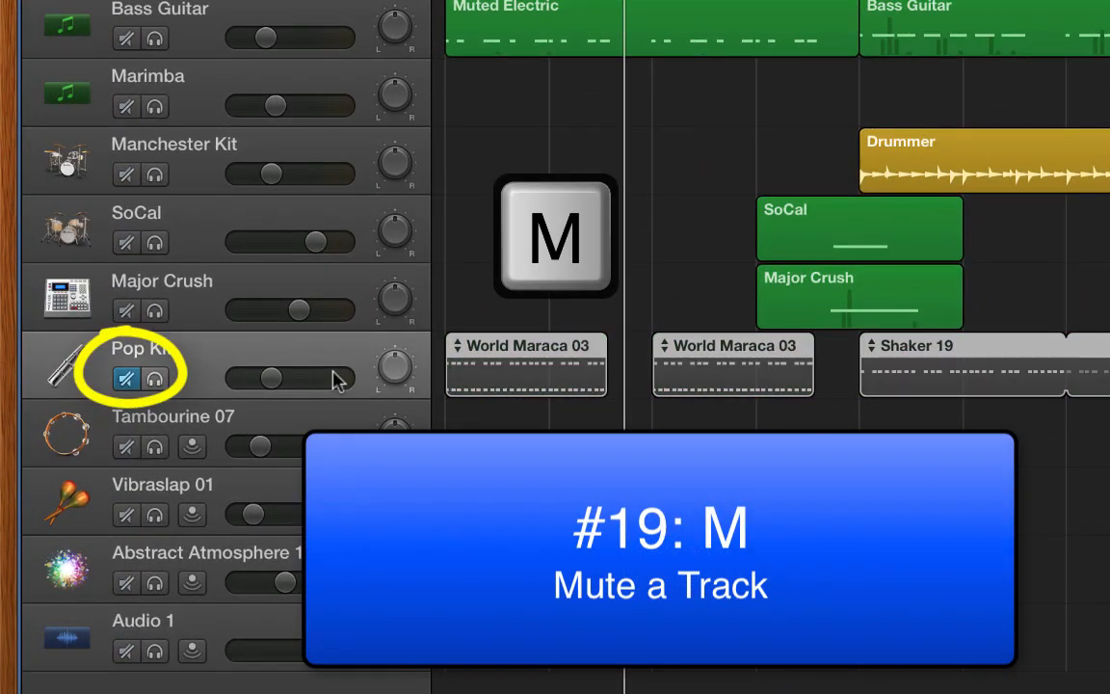
key(space)
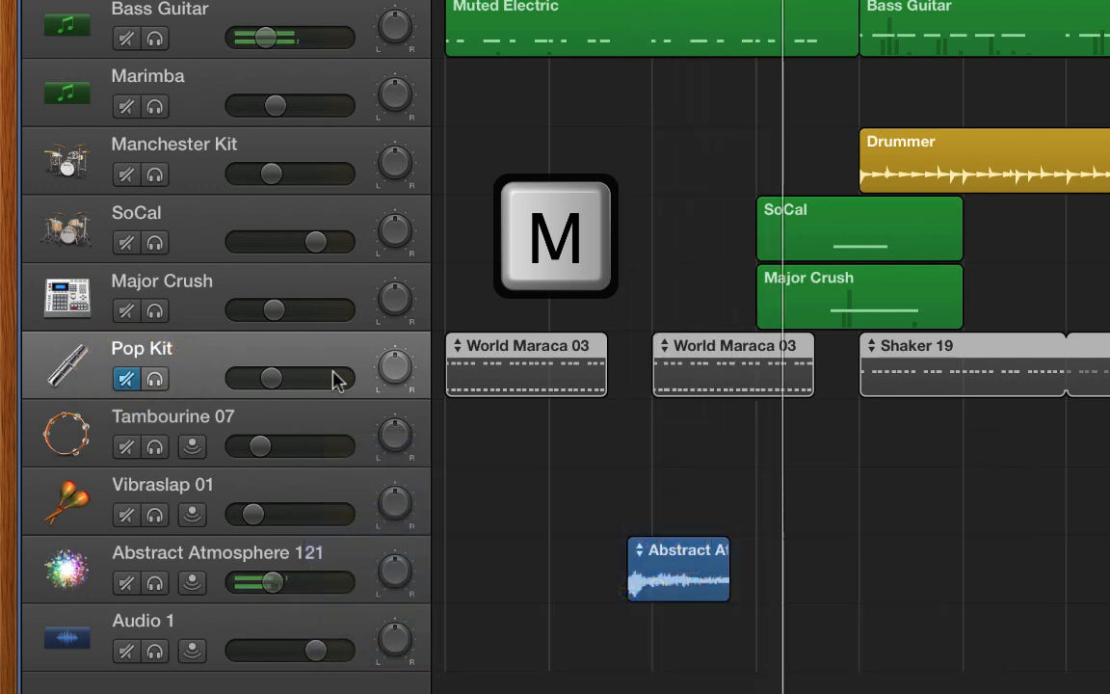
key(m)
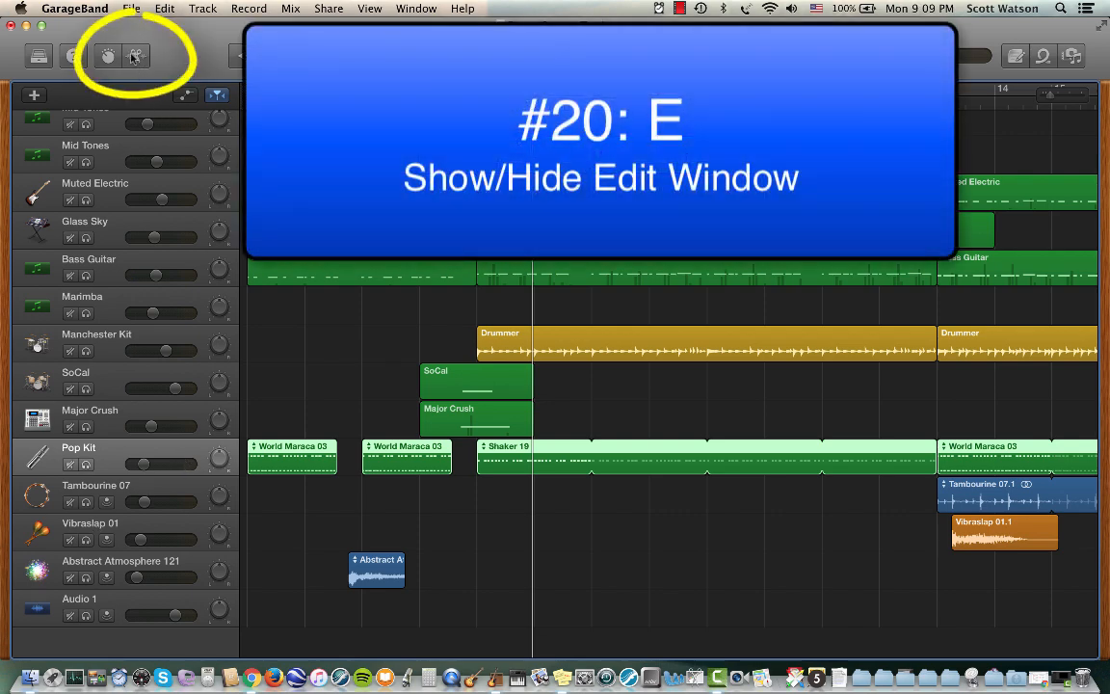
Show the editor for the selected Pop Kit regions and hide it again, toggling it several times.
key(e)
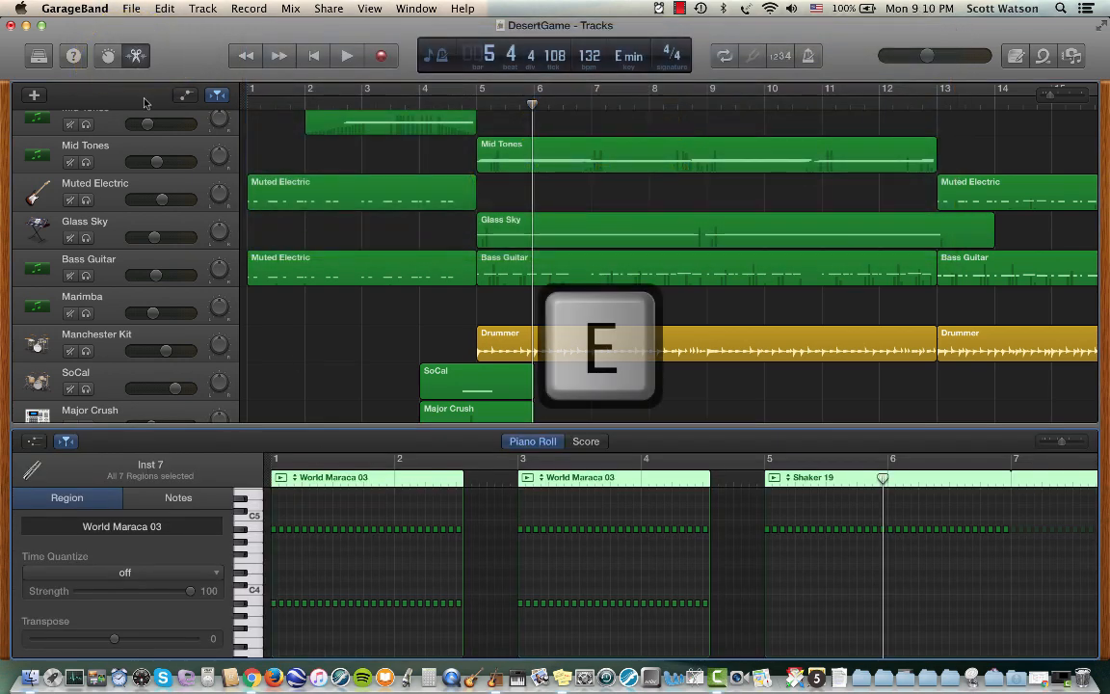
key(e)
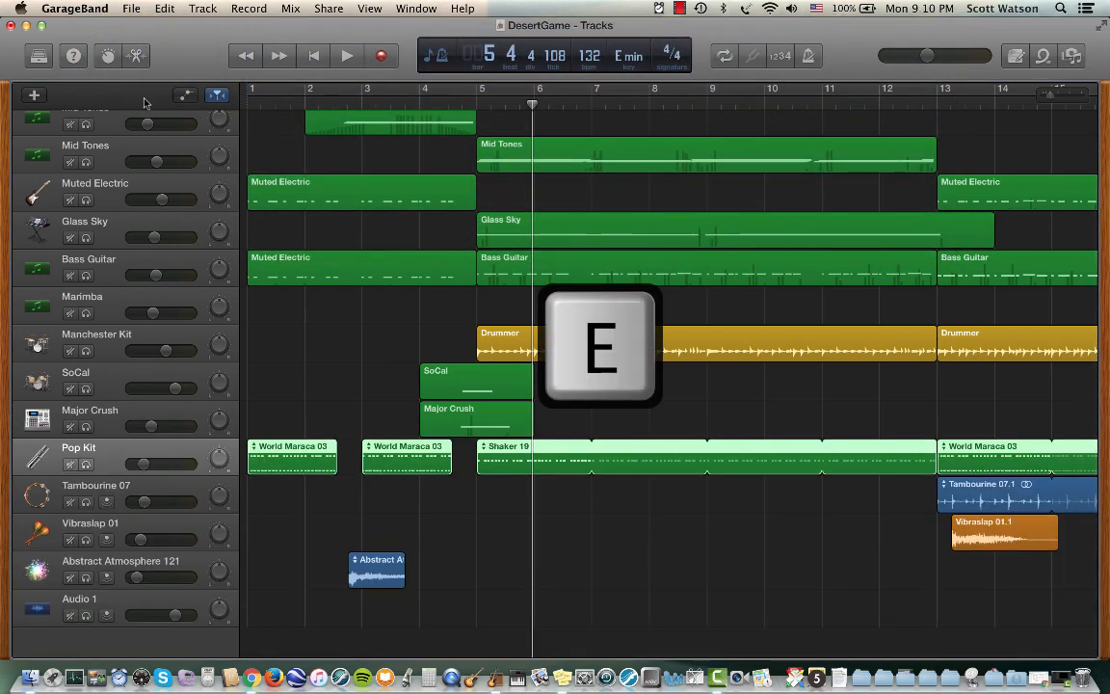
key(e)
key(e)
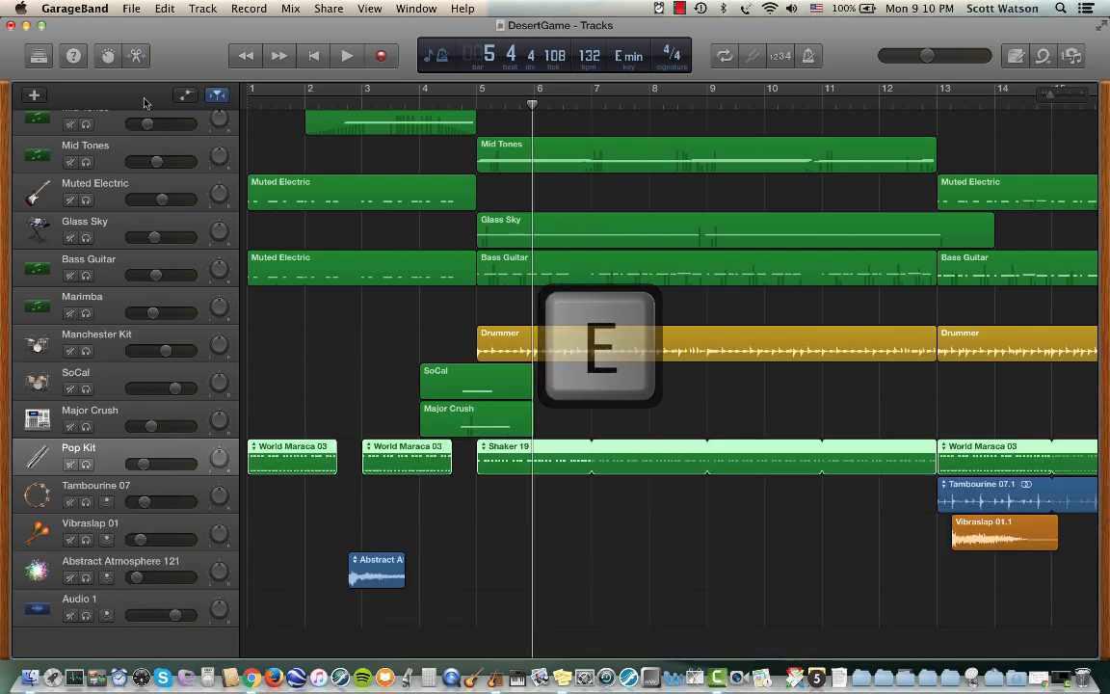
key(e)
key(e)
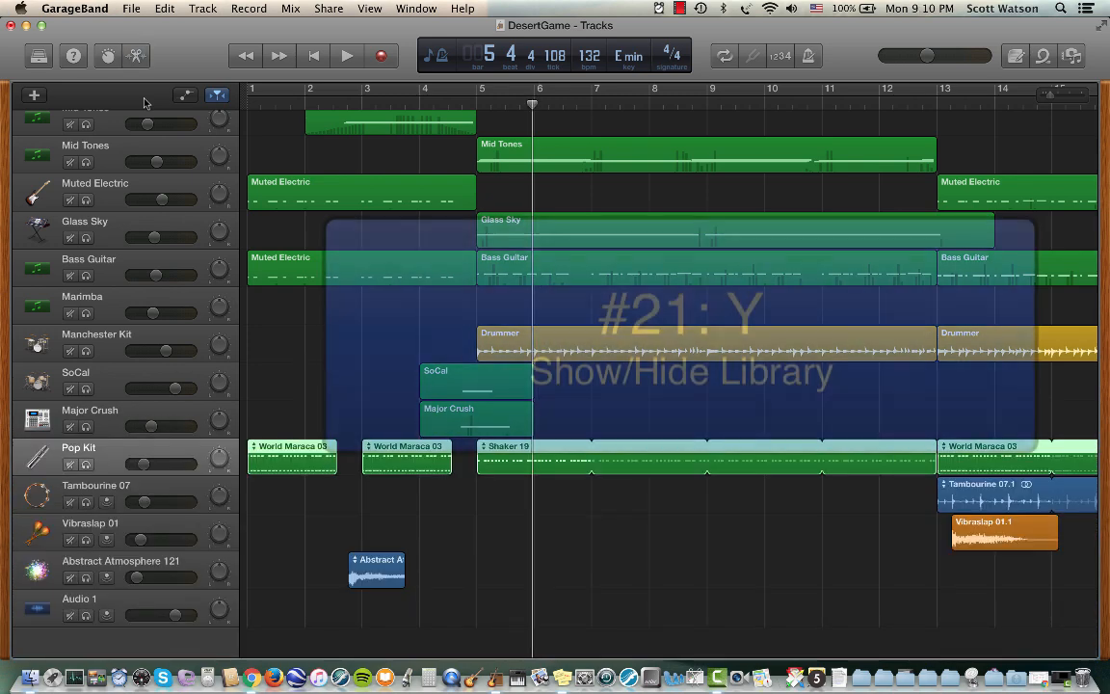
Show the Library for the Pop Kit track and hide it again.
key(y)
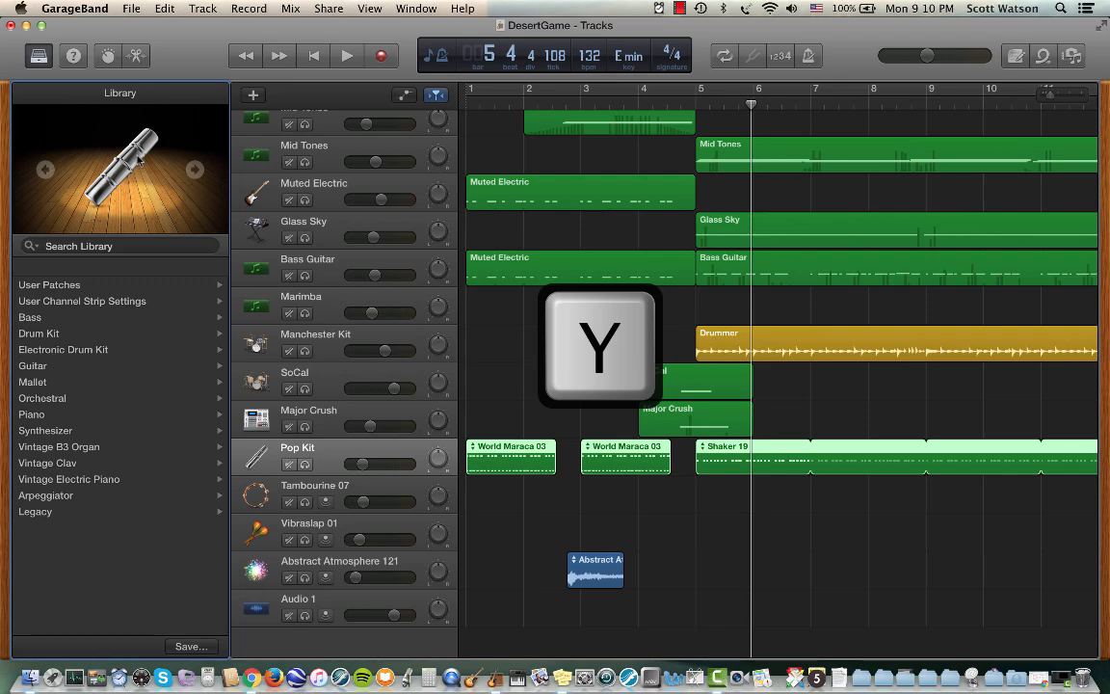
key(y)
key(y)
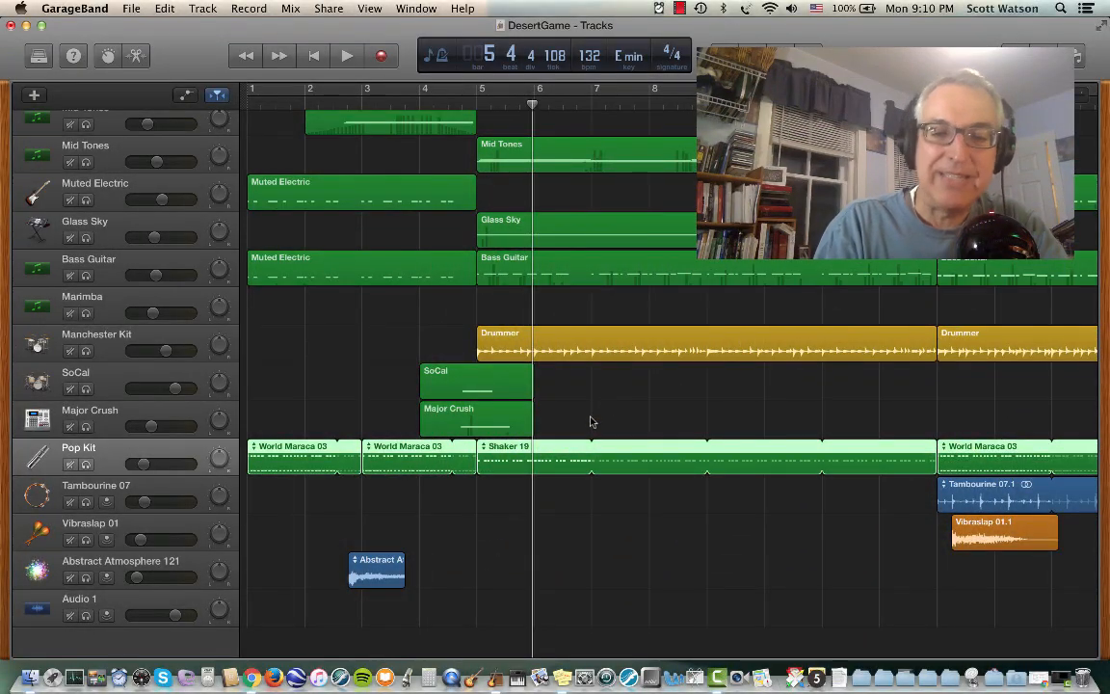
Show the Pop Kit track's Smart Controls, switch to the EQ view, and display the Muted Electric track's EQ.
key(b)
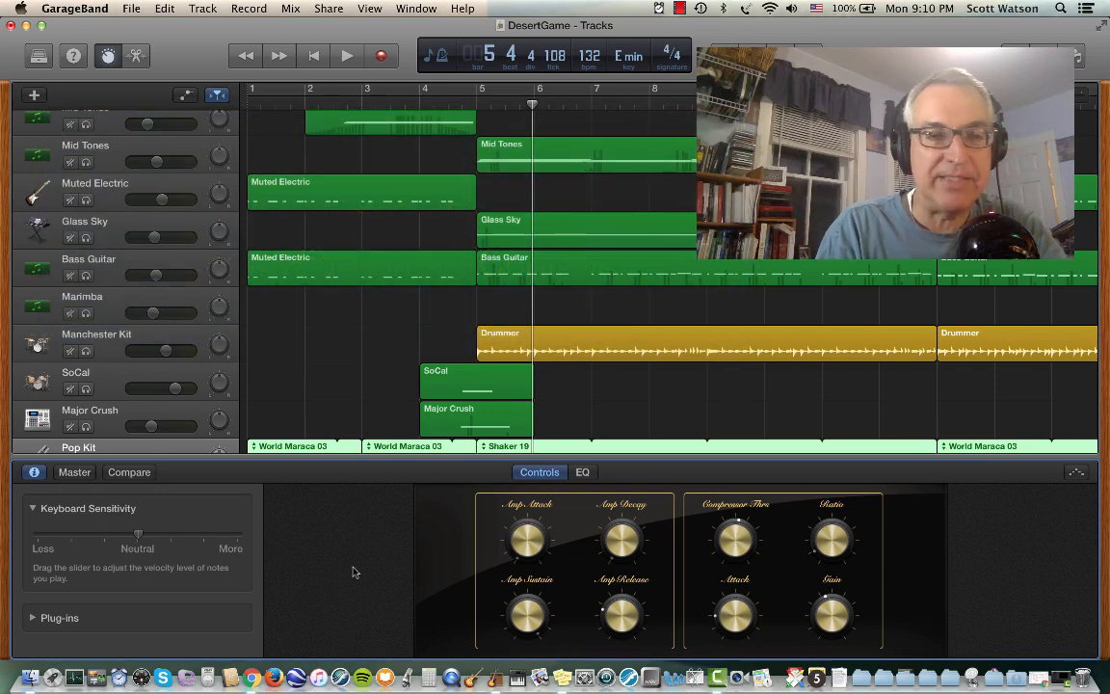
click(582, 473)
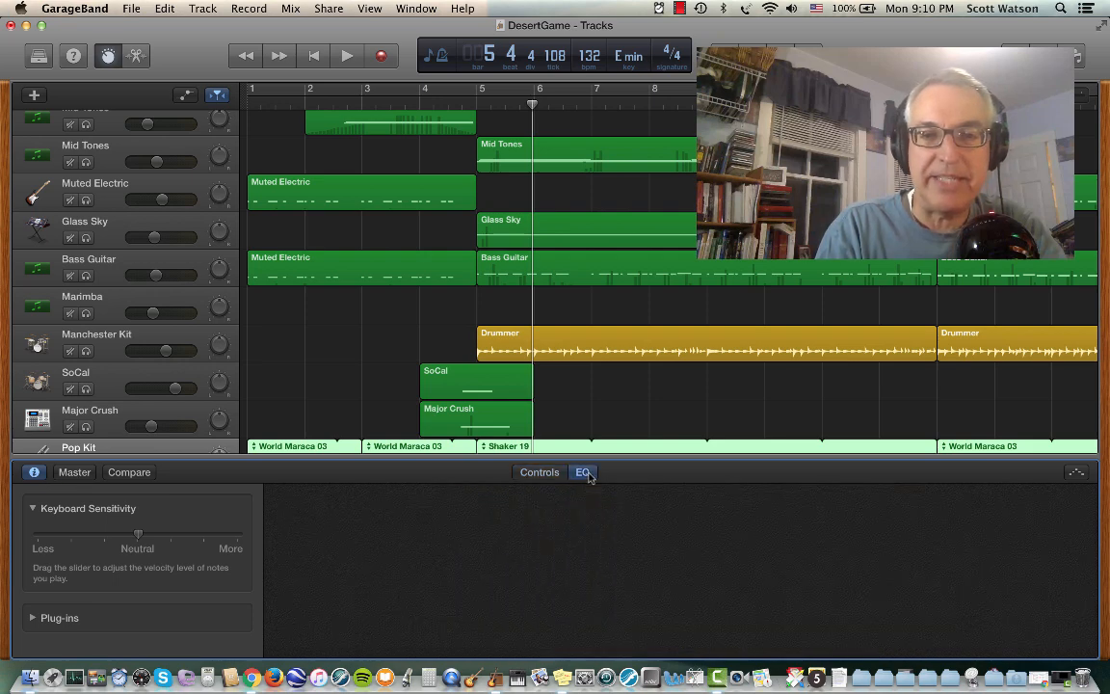
click(112, 204)
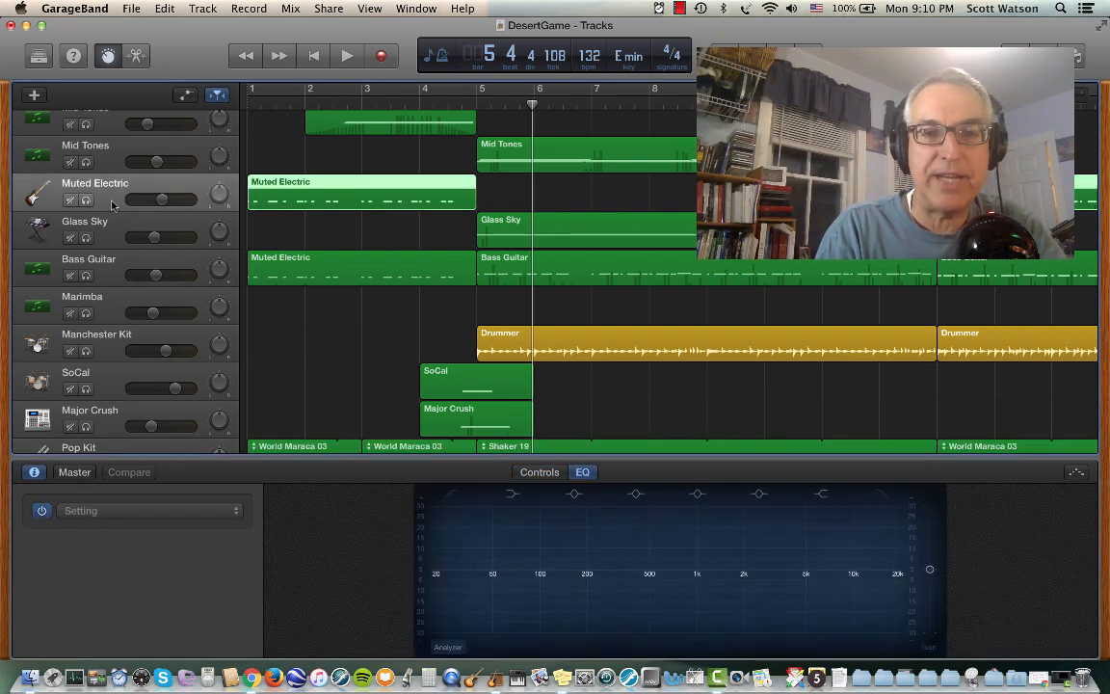
key(b)
key(b)
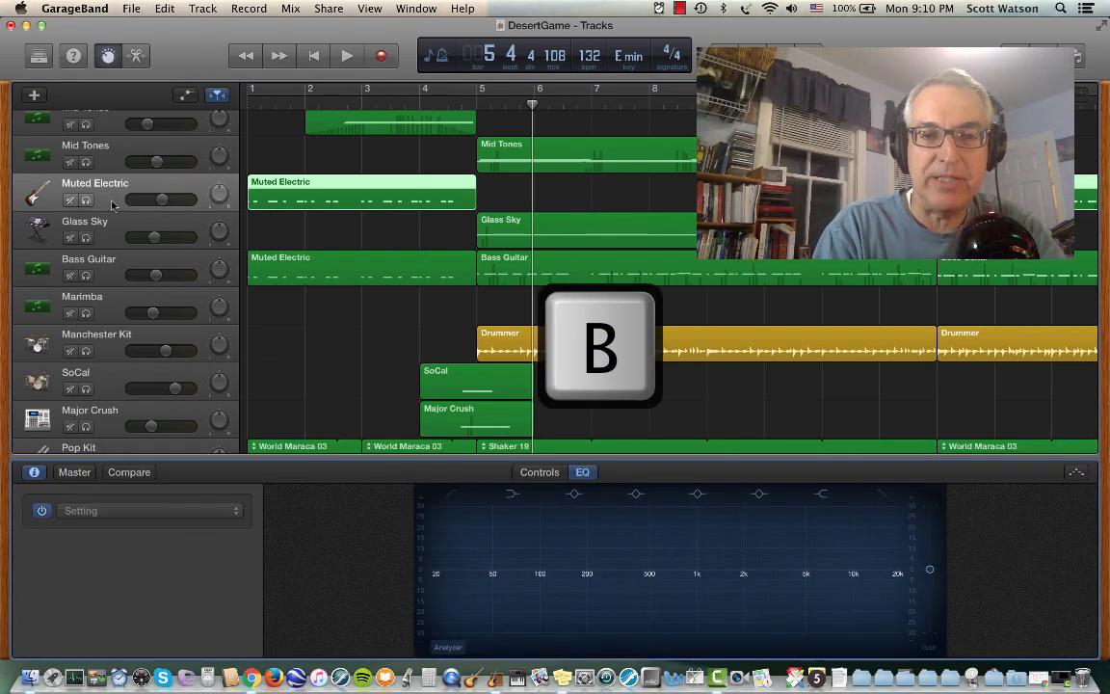
Select the Audio 1 track, switch its Smart Controls from EQ to Controls, and toggle them until they are hidden.
scroll(143, 292, down, 5)
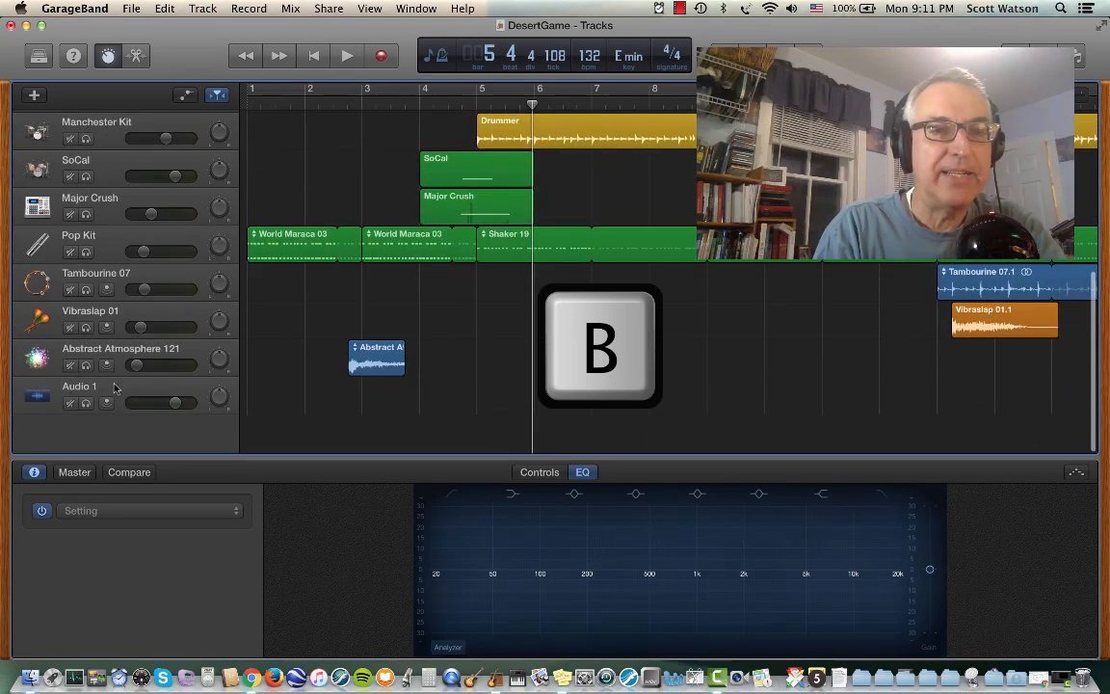
click(113, 388)
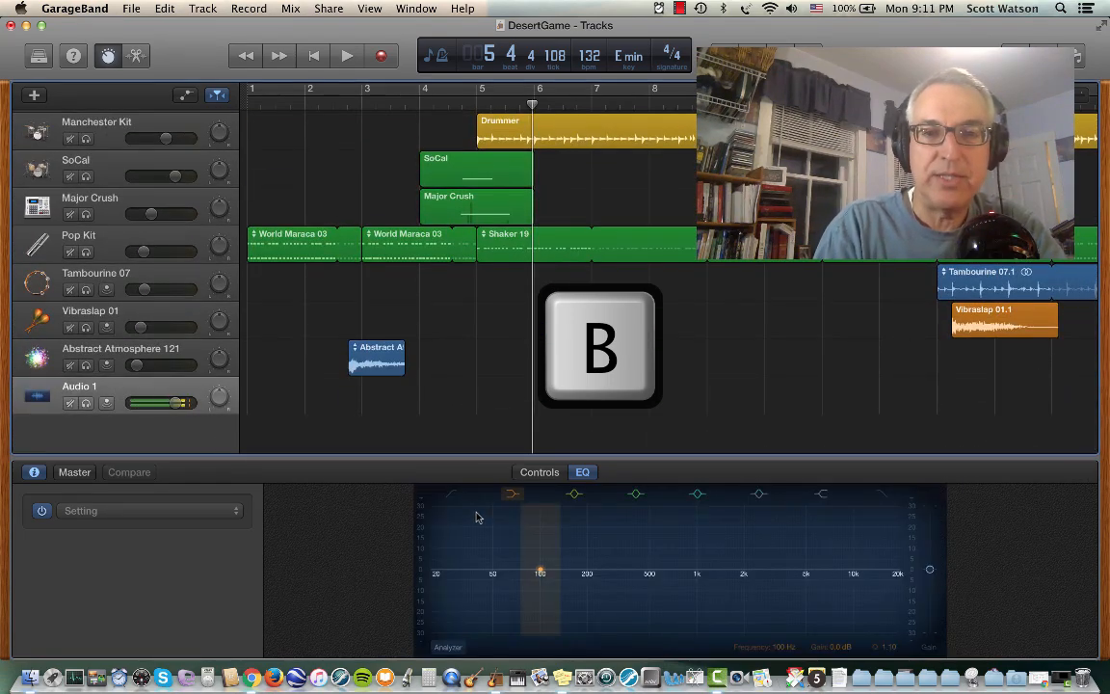
click(530, 475)
key(b)
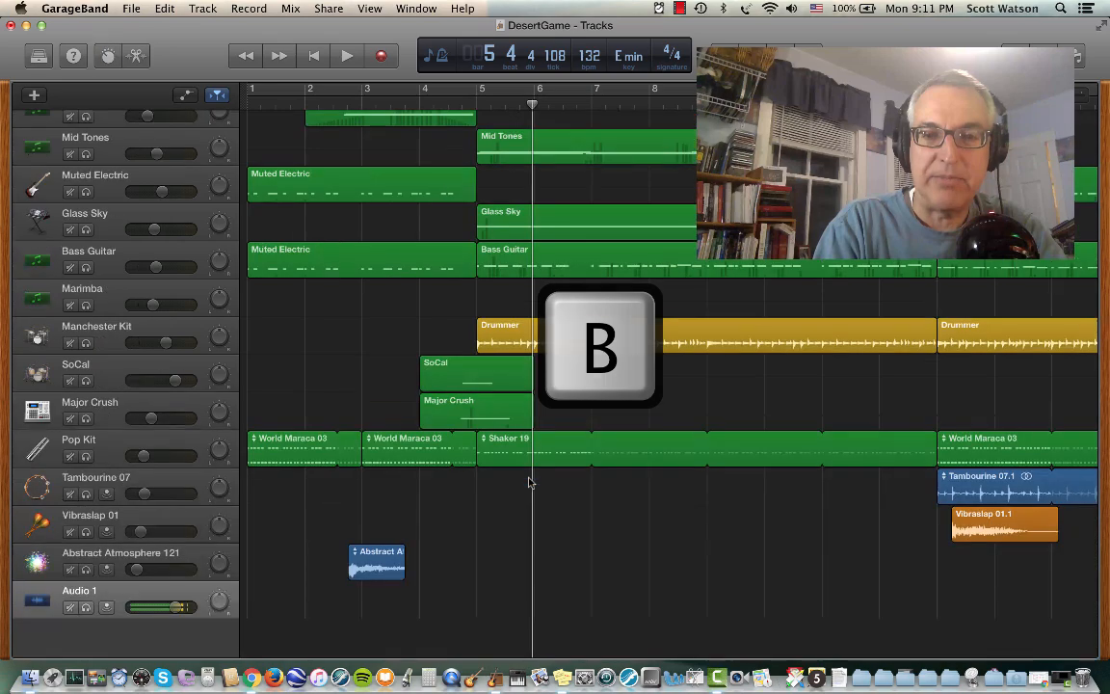
key(b)
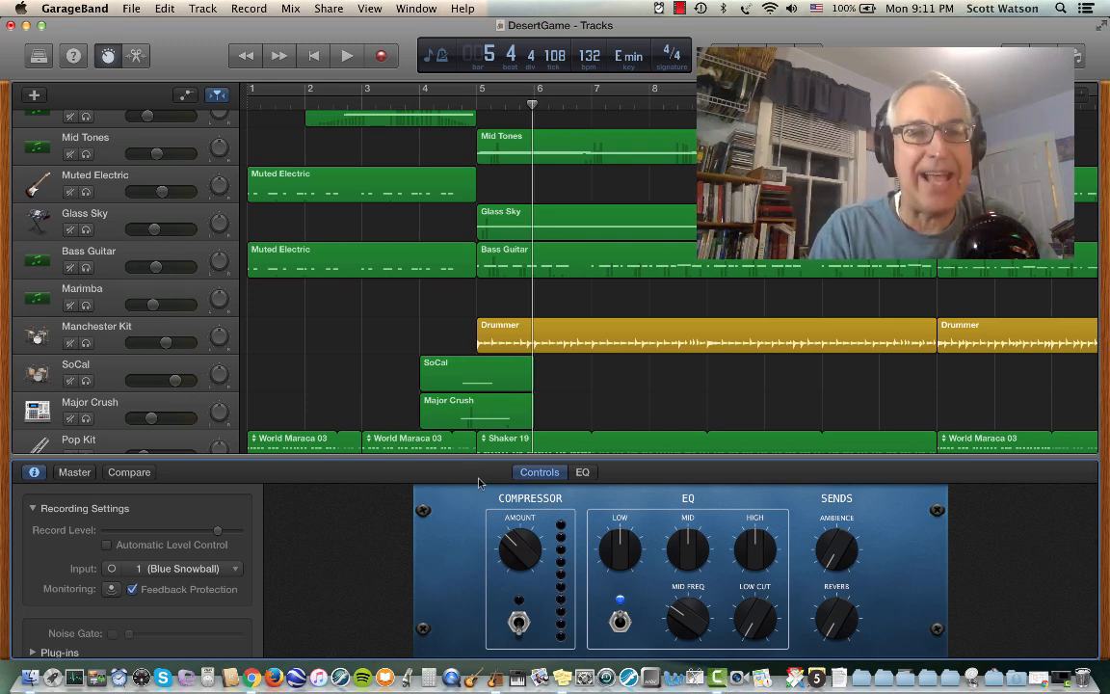
key(b)
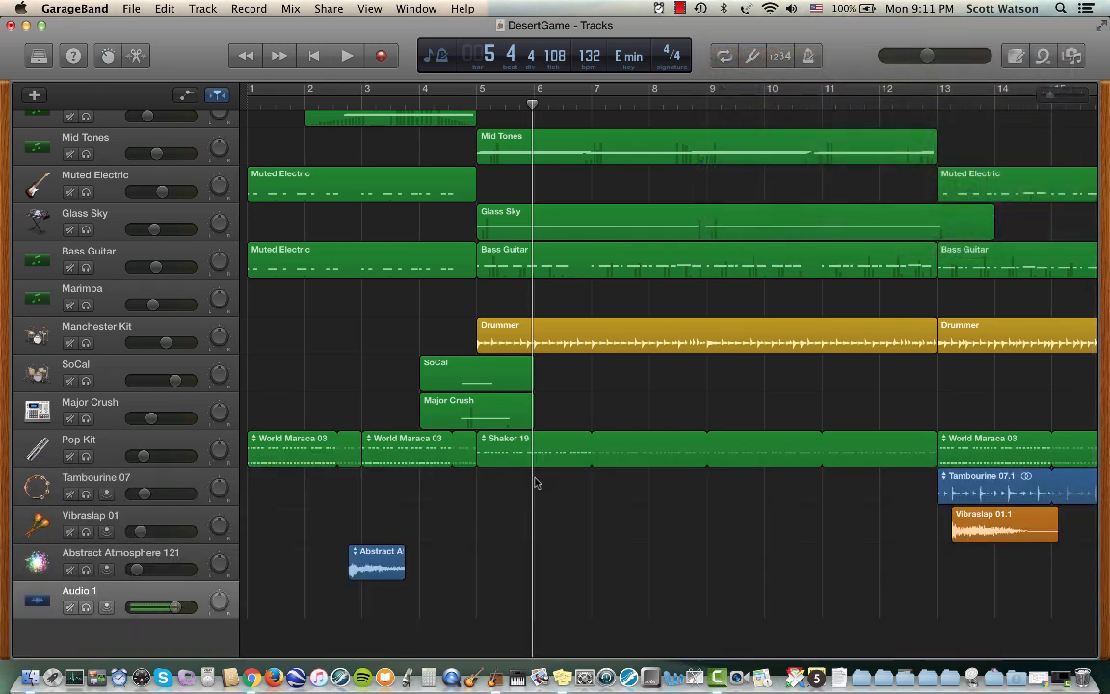
Show track automation, examine the volume curves around bars 20 to 33, and hide the automation again.
key(a)
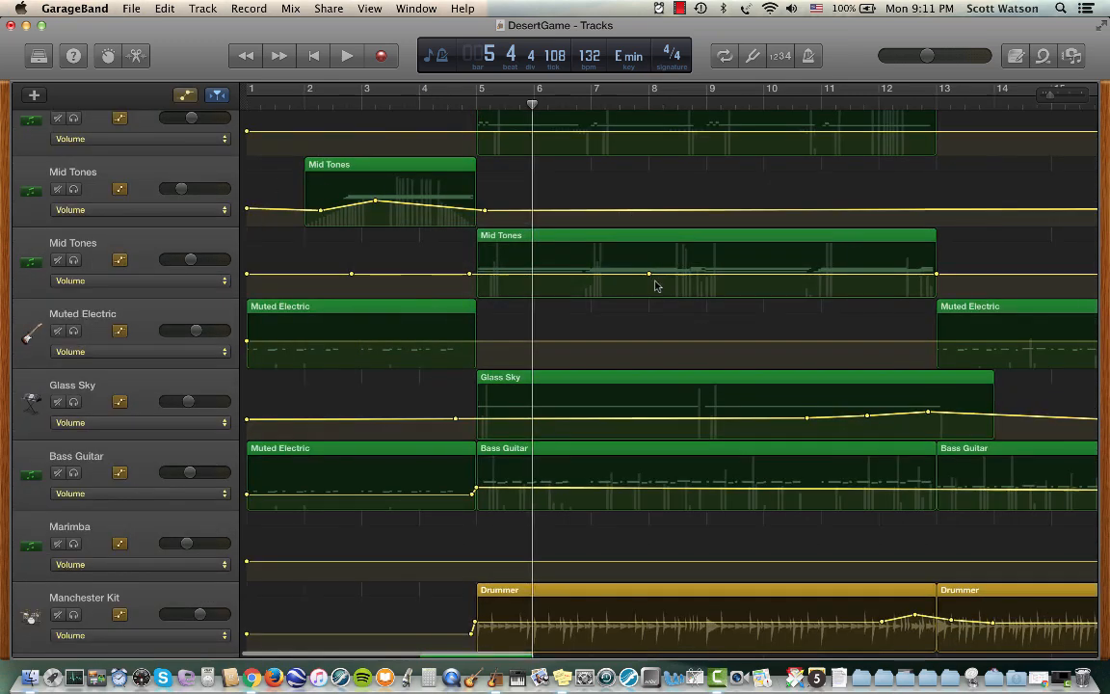
scroll(656, 286, right, 15)
scroll(656, 285, right, 2)
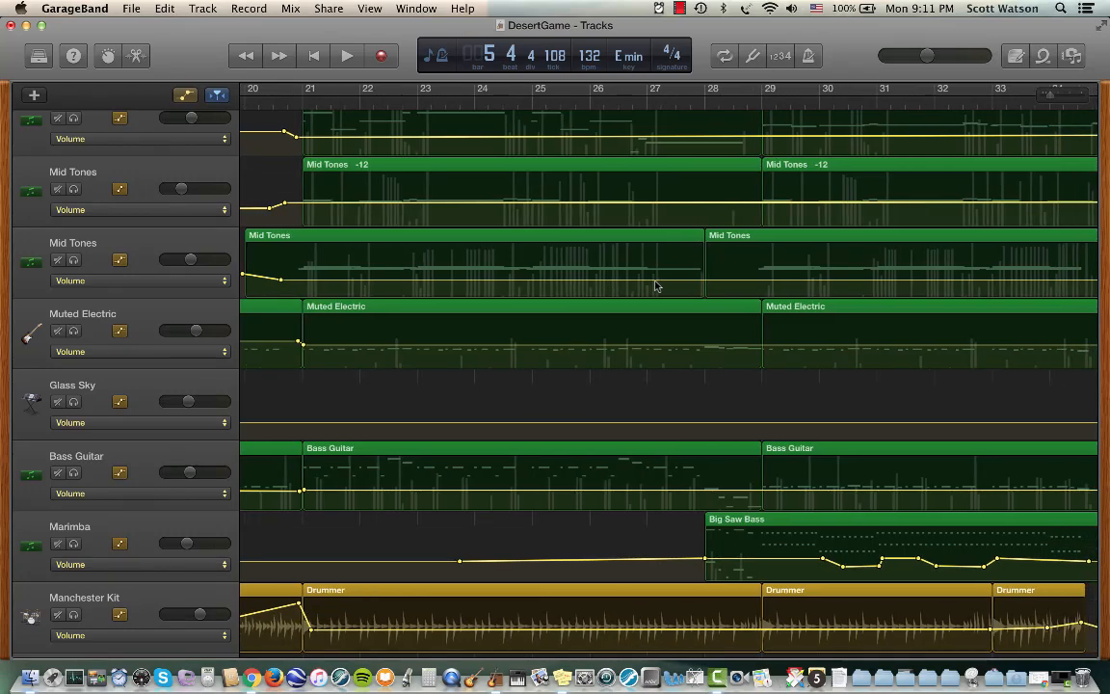
key(a)
key(a)
key(a)
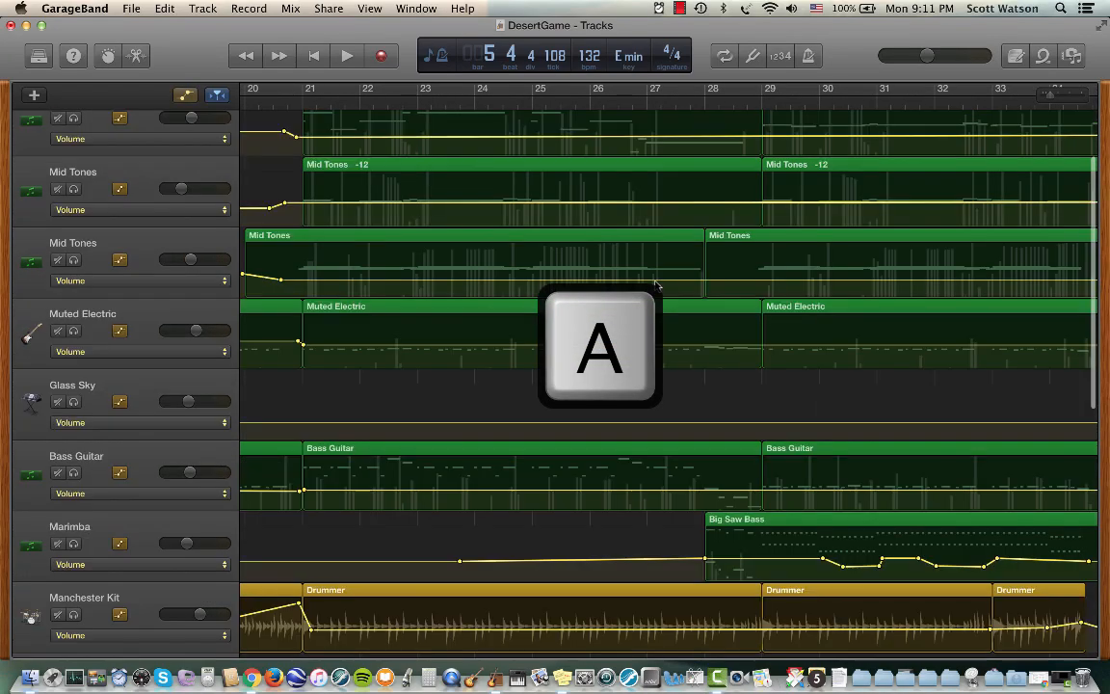
key(a)
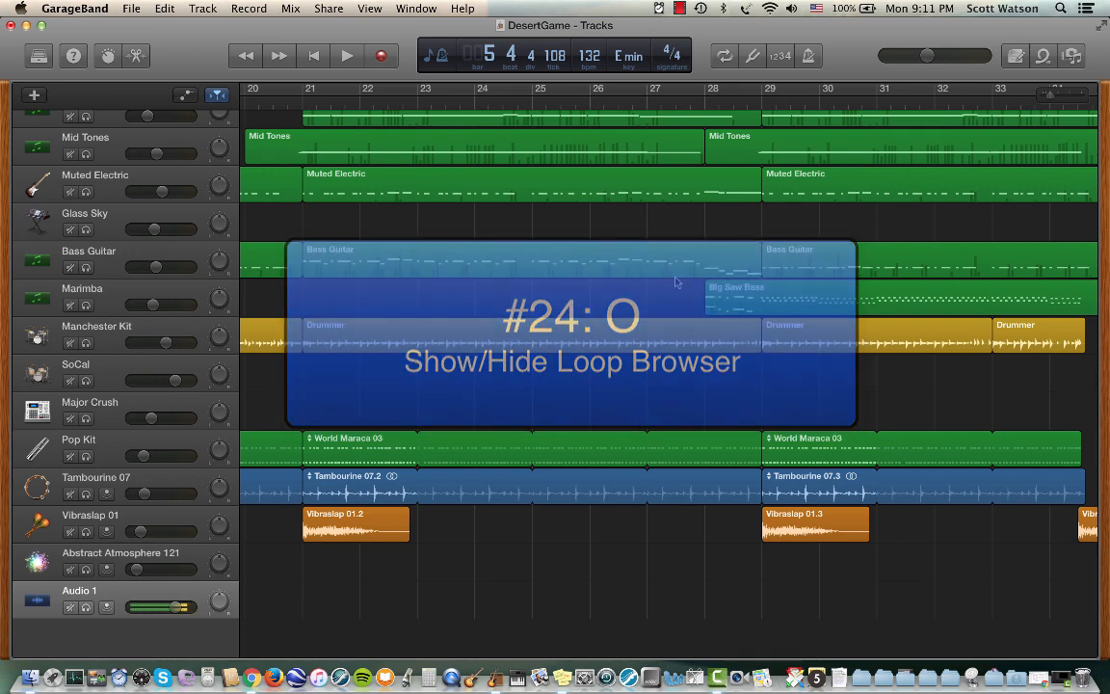
Show the Loop Browser and hide it again.
key(o)
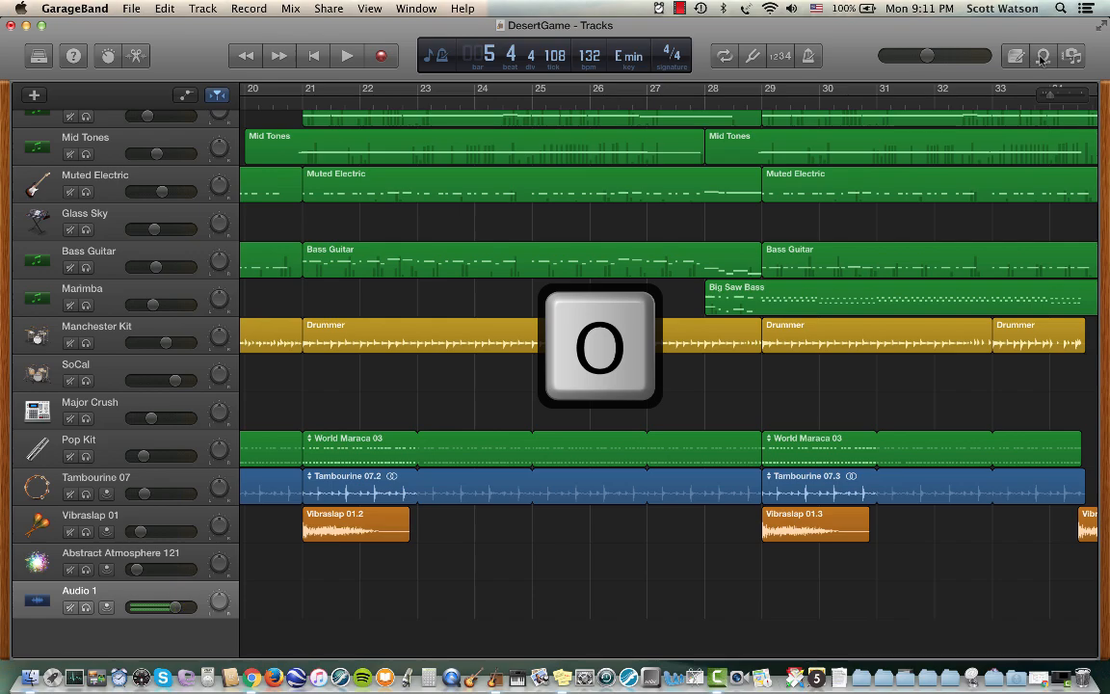
click(1042, 58)
click(1042, 57)
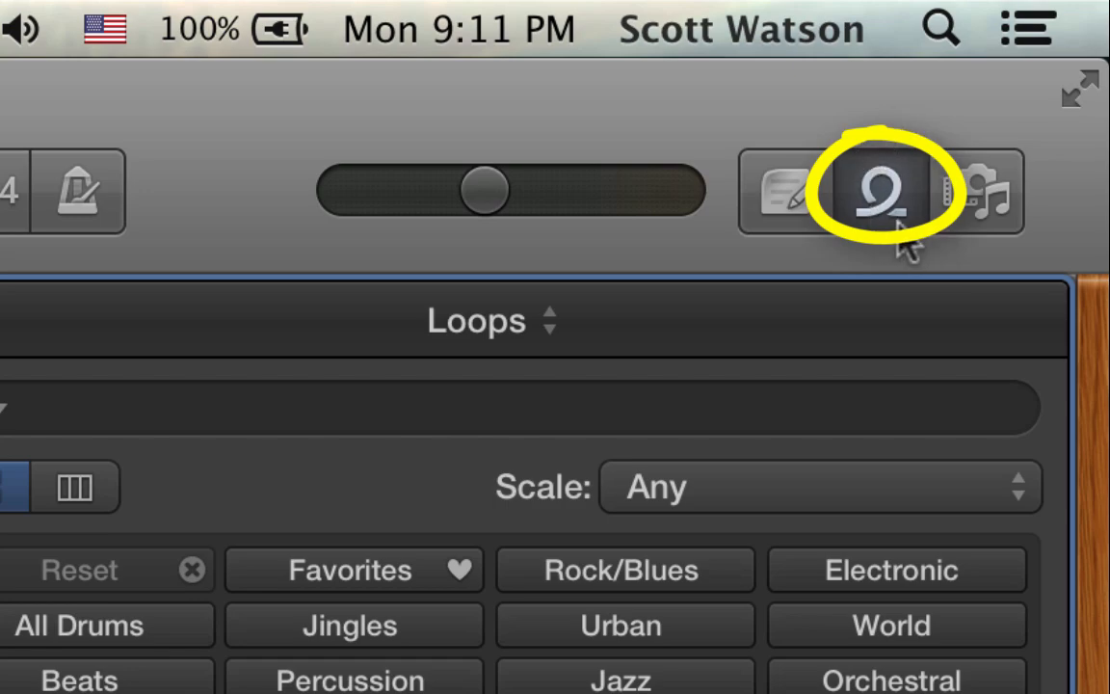
click(896, 227)
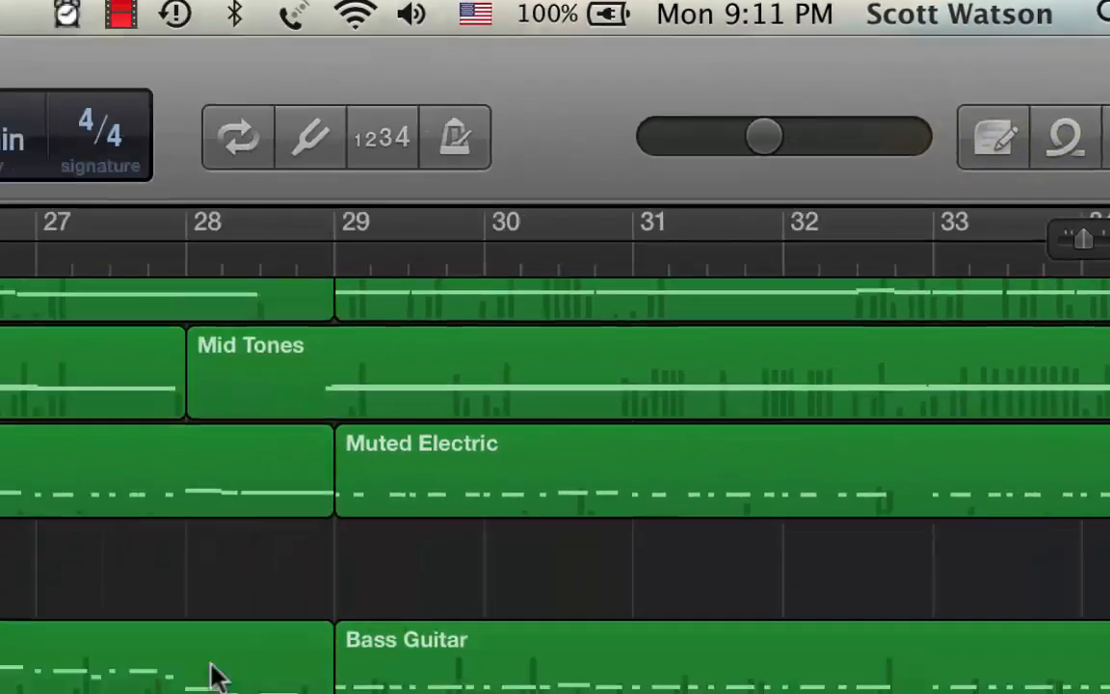
Turn the cycle region on and off repeatedly, leaving it off.
key(c)
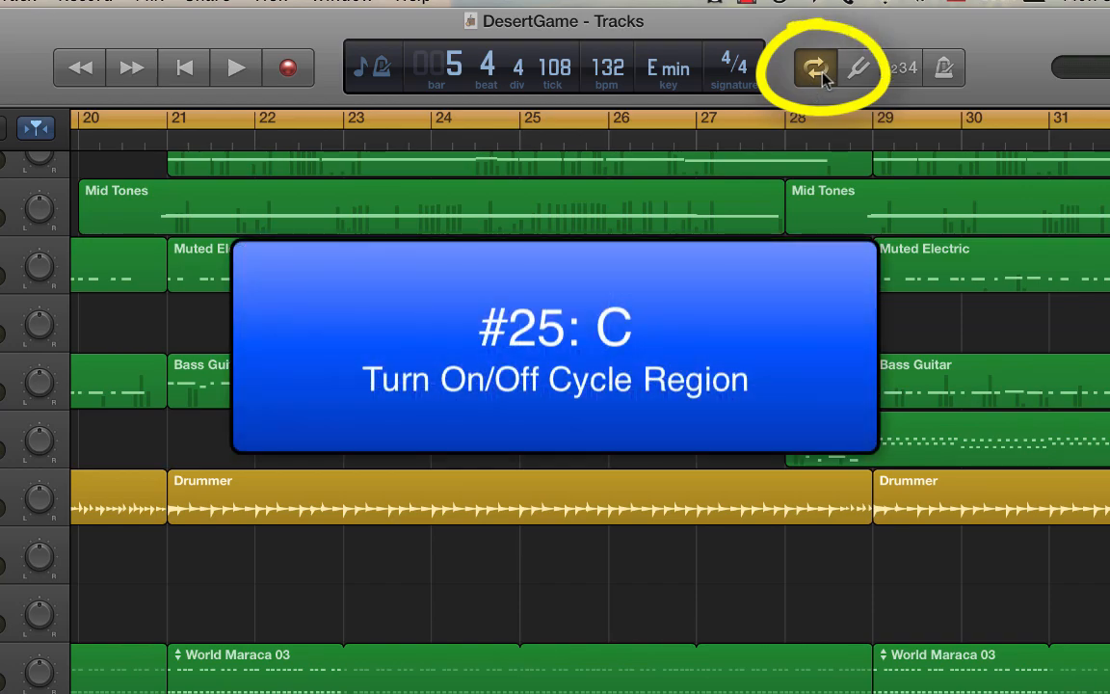
click(815, 67)
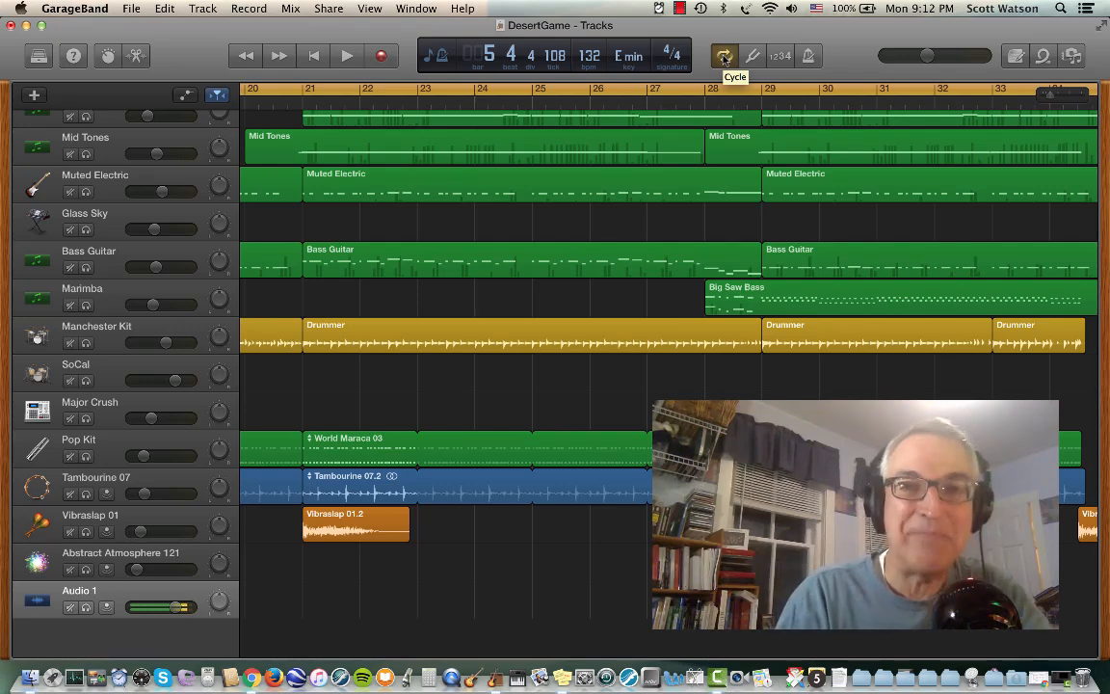
key(c)
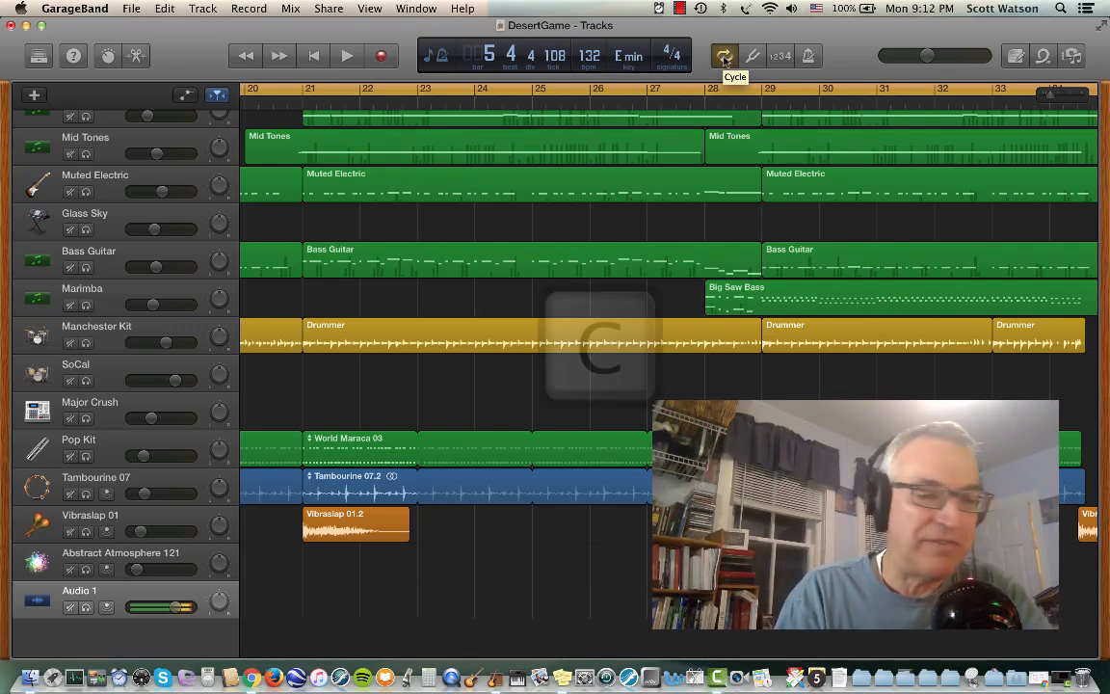
key(c)
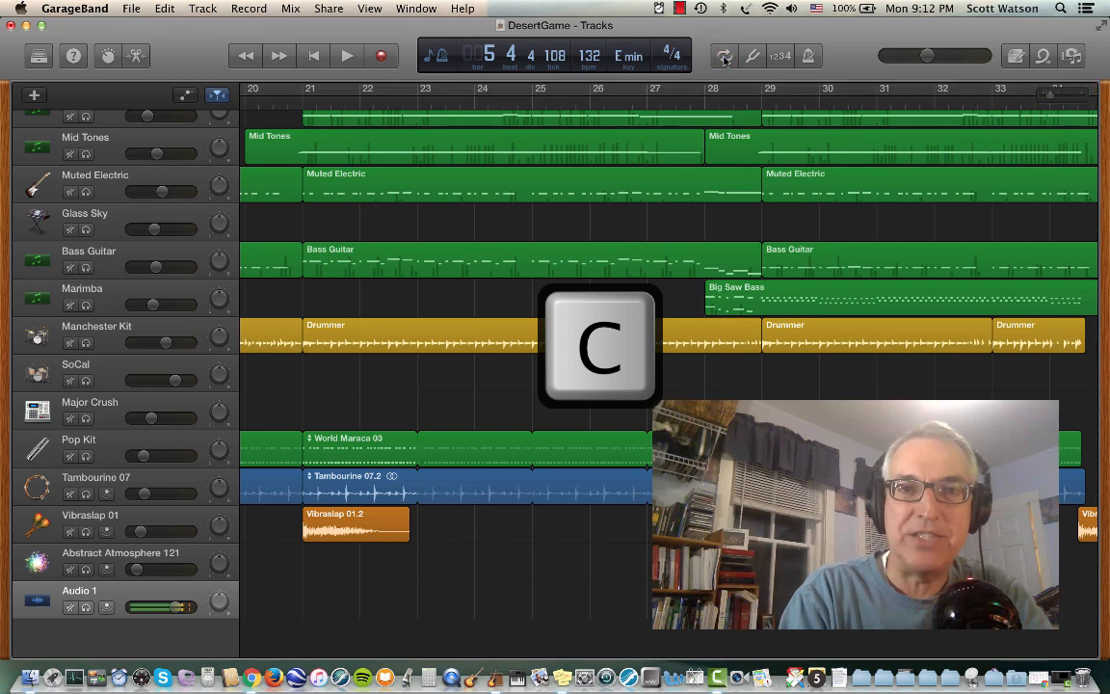